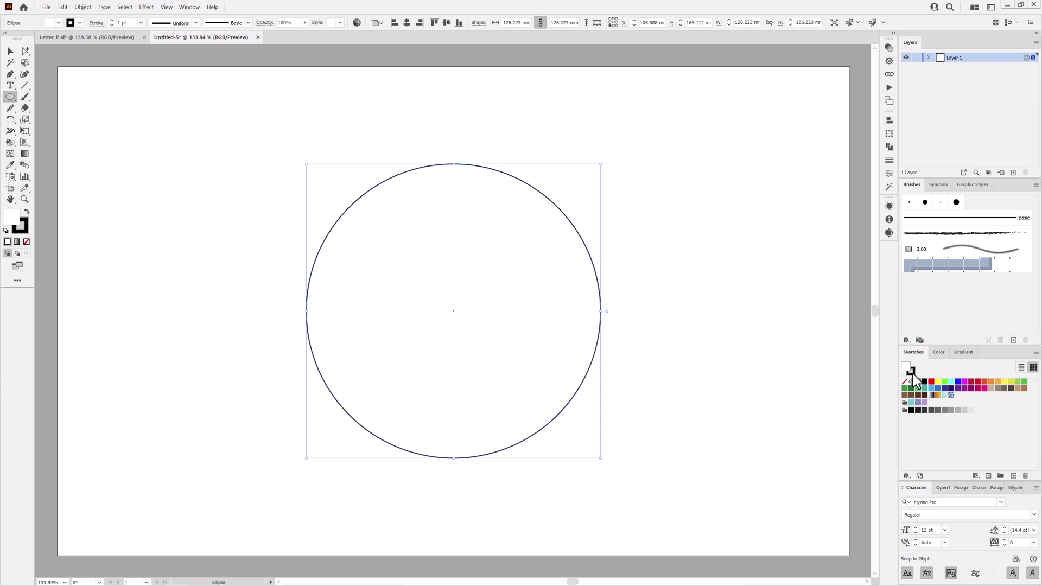
Turn the circle into a light gray guide on a locked layer and add a new layer above it.
{"action": "left_click", "coordinate": [952, 410]}
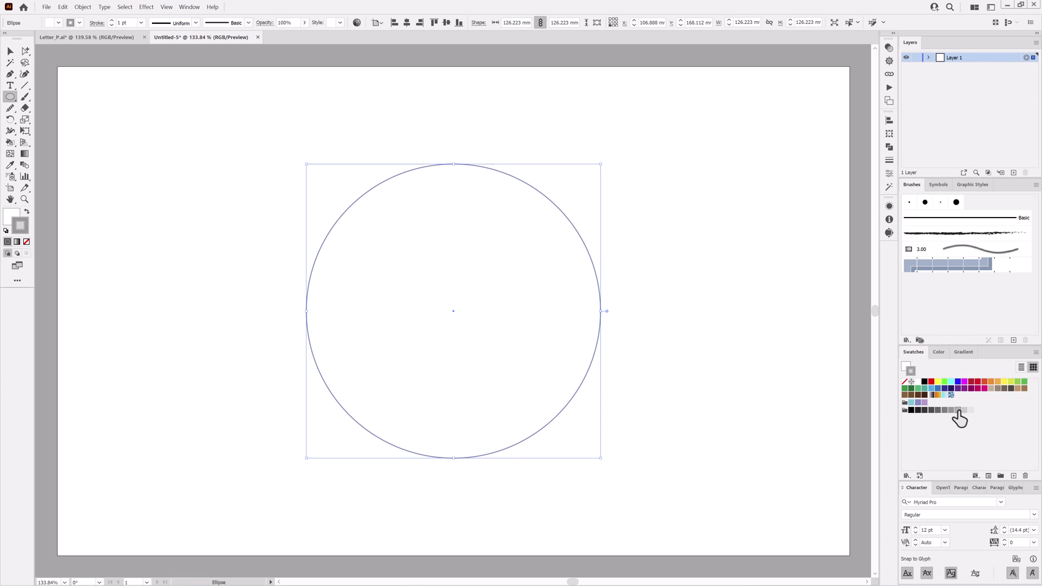
{"action": "left_click", "coordinate": [916, 58]}
{"action": "left_click", "coordinate": [1014, 173]}
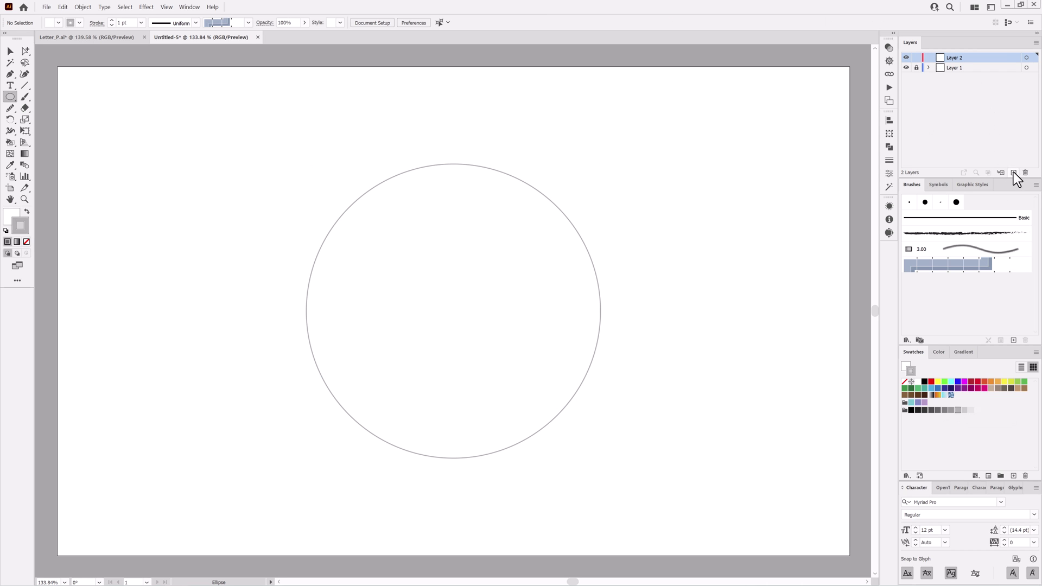
Open the user-defined Leaves brush library and lengthen its palette to show all the leaf brushes.
{"action": "left_click", "coordinate": [905, 341]}
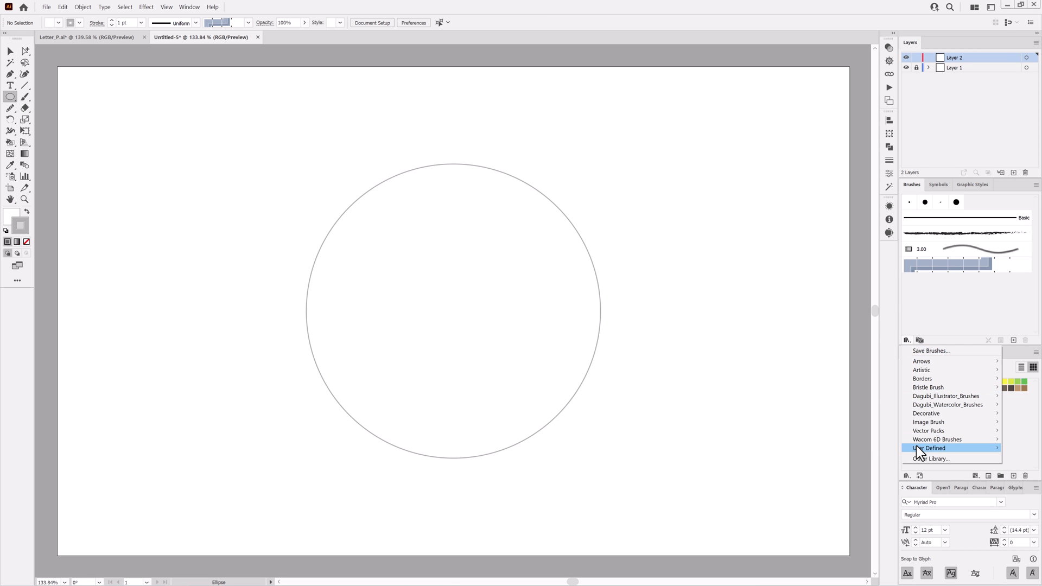
{"action": "mouse_move", "coordinate": [916, 447]}
{"action": "left_click", "coordinate": [829, 405]}
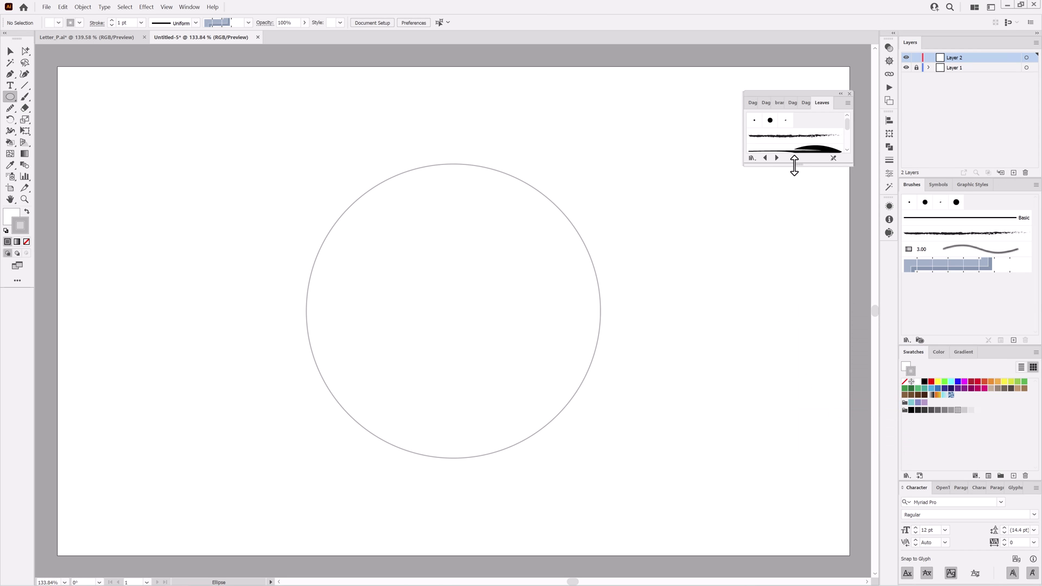
{"action": "mouse_move", "coordinate": [793, 163]}
{"action": "left_mouse_down"}
{"action": "mouse_move", "coordinate": [792, 447]}
{"action": "mouse_move", "coordinate": [792, 411]}
{"action": "left_mouse_up"}
Paint a black branch along the circle's lower-right arc with the Paintbrush and the single-curl leaf branch brush.
{"action": "double_click", "coordinate": [25, 96]}
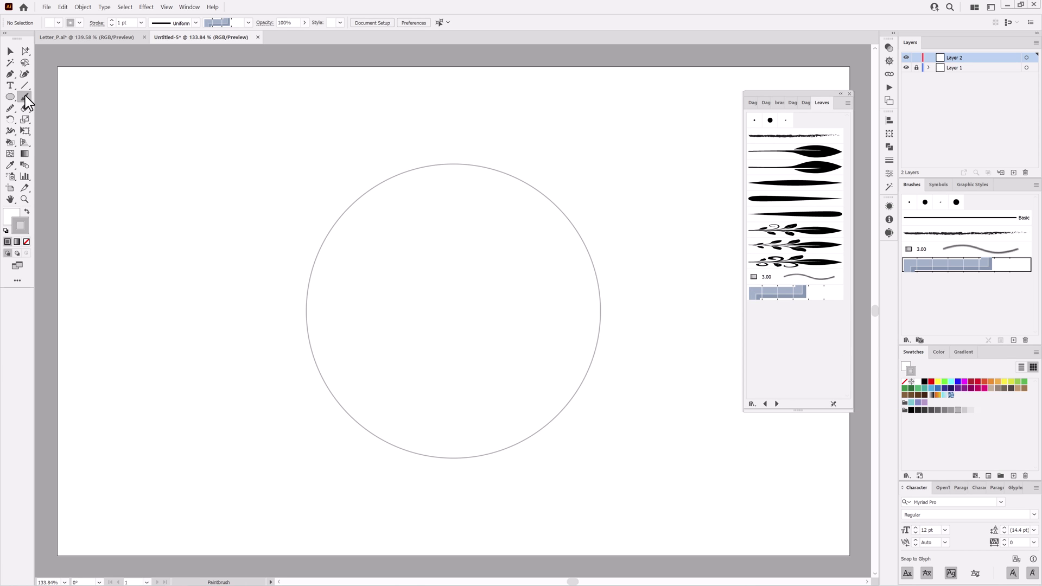
{"action": "left_click", "coordinate": [540, 342]}
{"action": "left_click", "coordinate": [805, 233]}
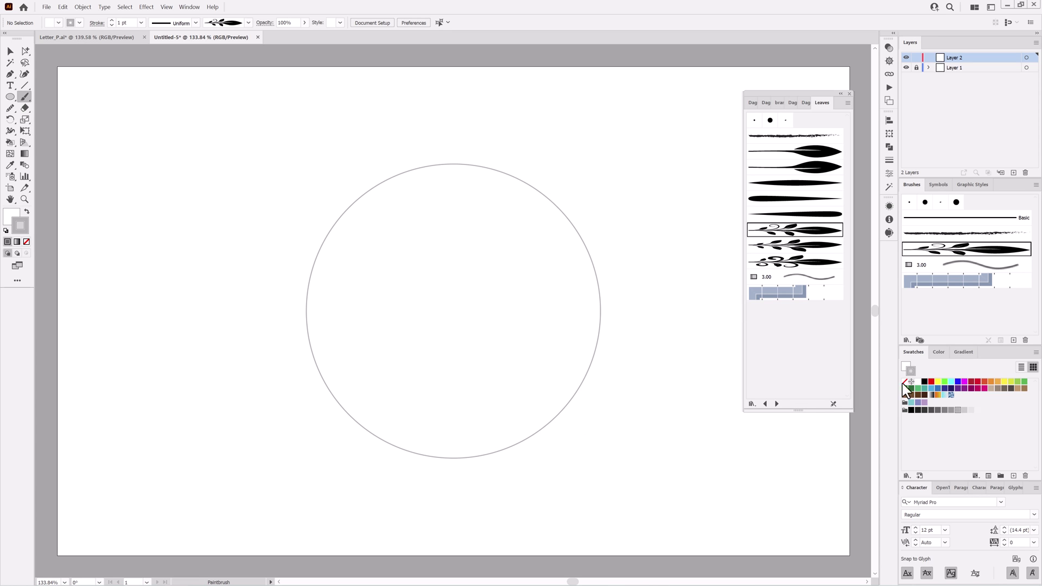
{"action": "left_click", "coordinate": [938, 353]}
{"action": "left_click", "coordinate": [911, 416]}
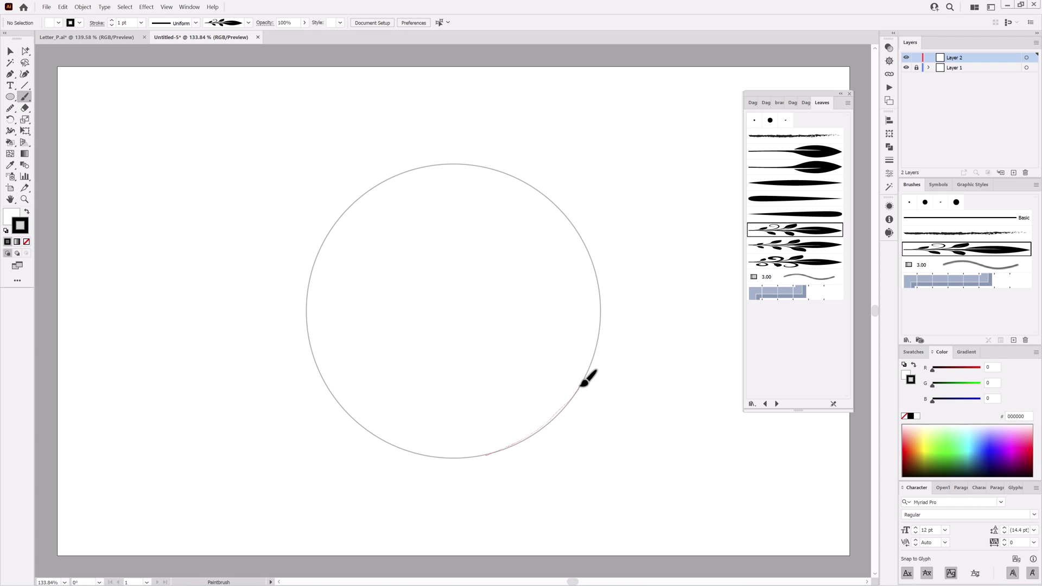
{"action": "left_click_drag", "start_coordinate": [583, 385], "coordinate": [587, 373]}
Paint a curl-free leaf branch along the circle's lower-left arc and use Free Transform to shrink it to fit.
{"action": "left_click", "coordinate": [785, 248]}
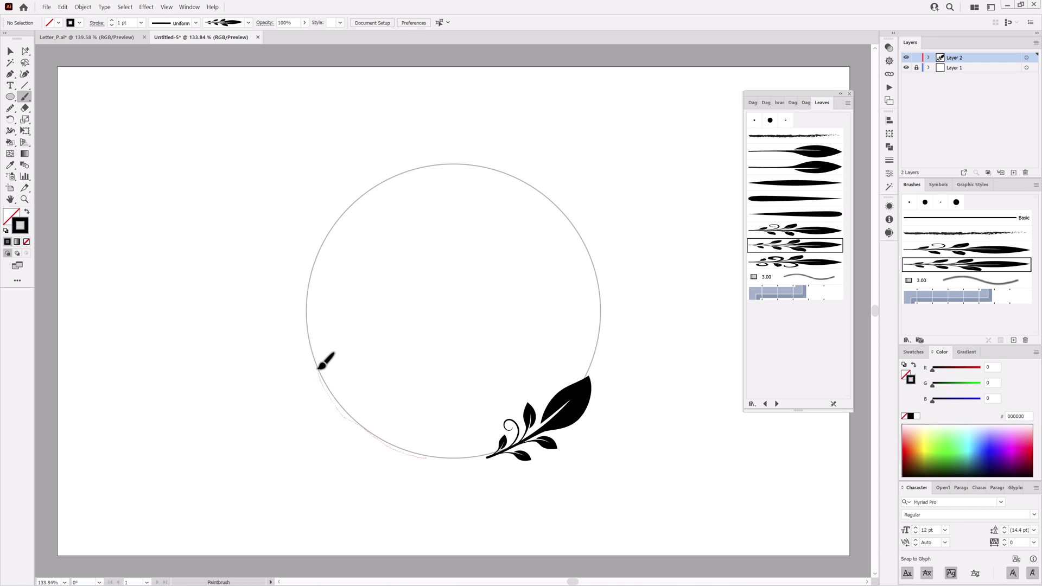
{"action": "left_click_drag", "start_coordinate": [318, 370], "coordinate": [318, 368]}
{"action": "left_click_drag", "start_coordinate": [340, 403], "coordinate": [346, 402]}
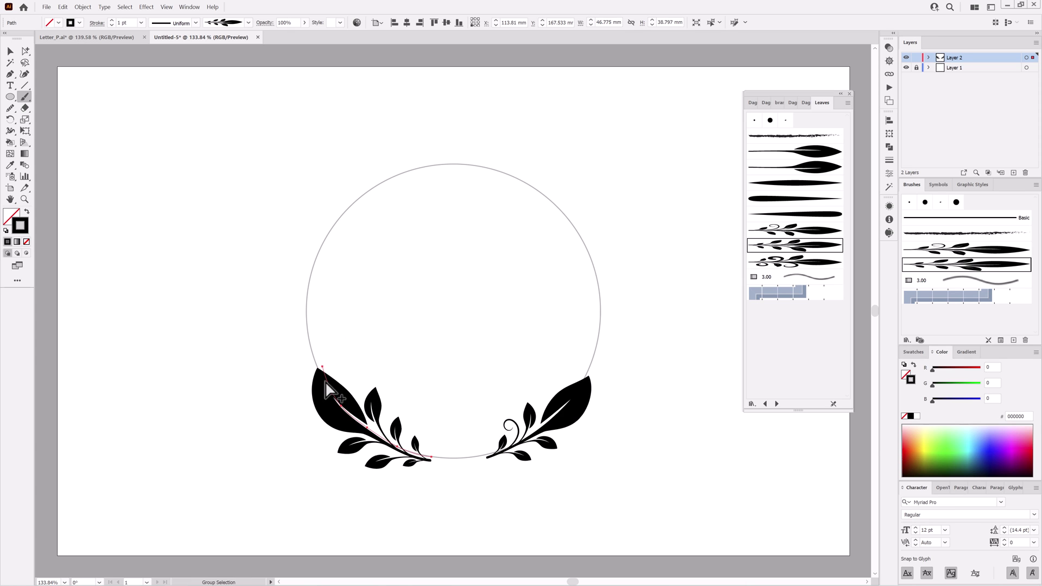
{"action": "left_click", "coordinate": [25, 132]}
{"action": "mouse_move", "coordinate": [322, 366]}
{"action": "left_mouse_down"}
{"action": "mouse_move", "coordinate": [365, 403]}
{"action": "mouse_move", "coordinate": [327, 379]}
{"action": "left_mouse_up"}
{"action": "left_click", "coordinate": [230, 421]}
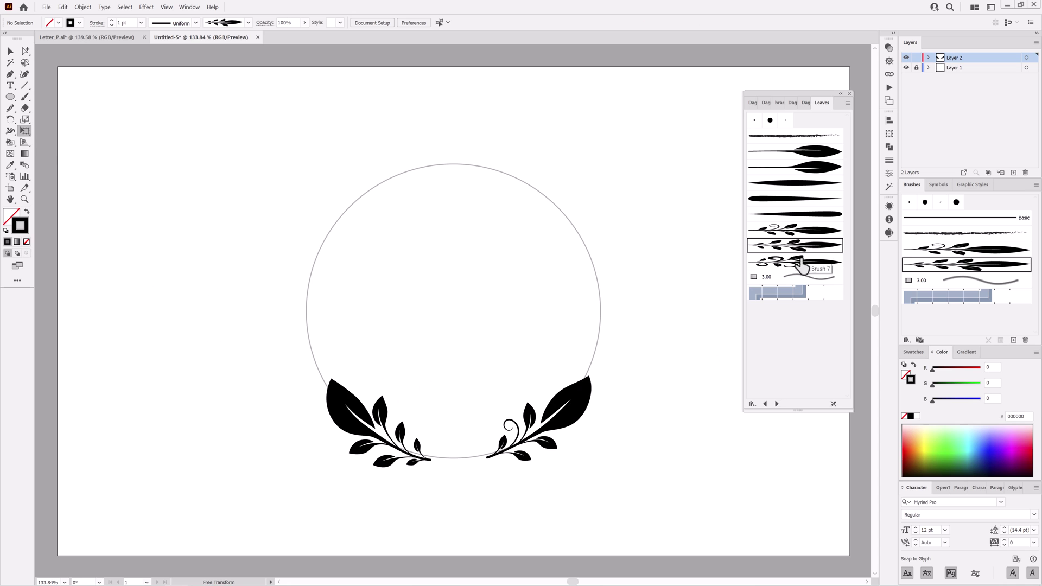
Continue the wreath upward with a multi-curl branch along the circle's left side and a curl-free branch along its right side.
{"action": "left_click", "coordinate": [832, 261]}
{"action": "left_click", "coordinate": [25, 96]}
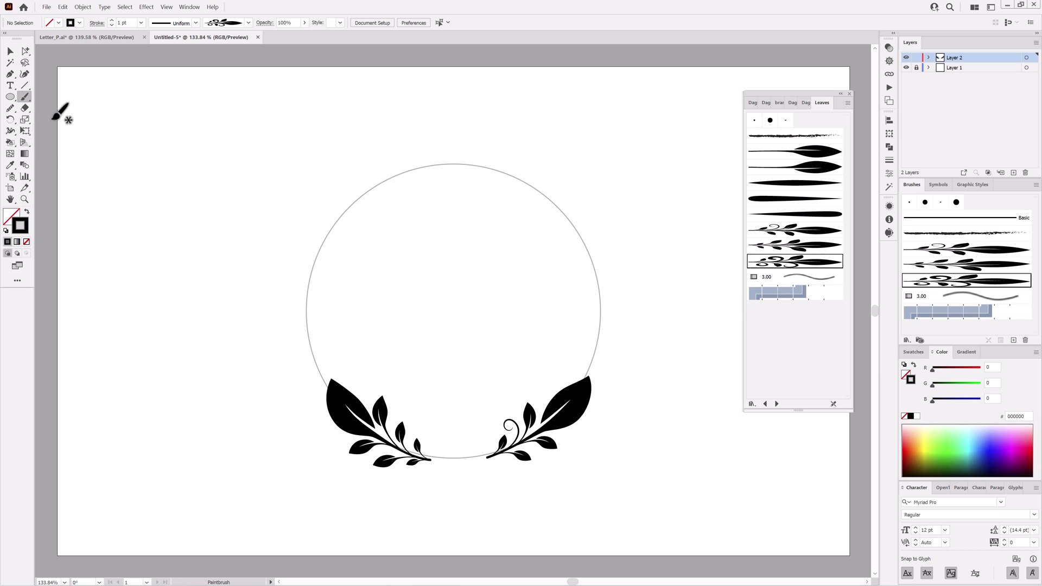
{"action": "left_click_drag", "start_coordinate": [309, 319], "coordinate": [306, 293]}
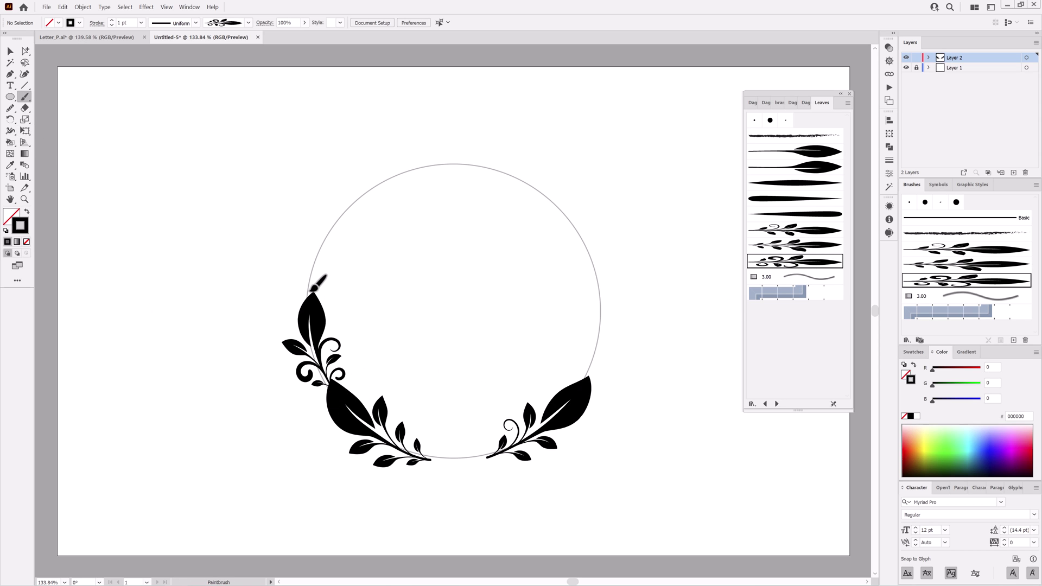
{"action": "left_click", "coordinate": [702, 301], "text": "ctrl"}
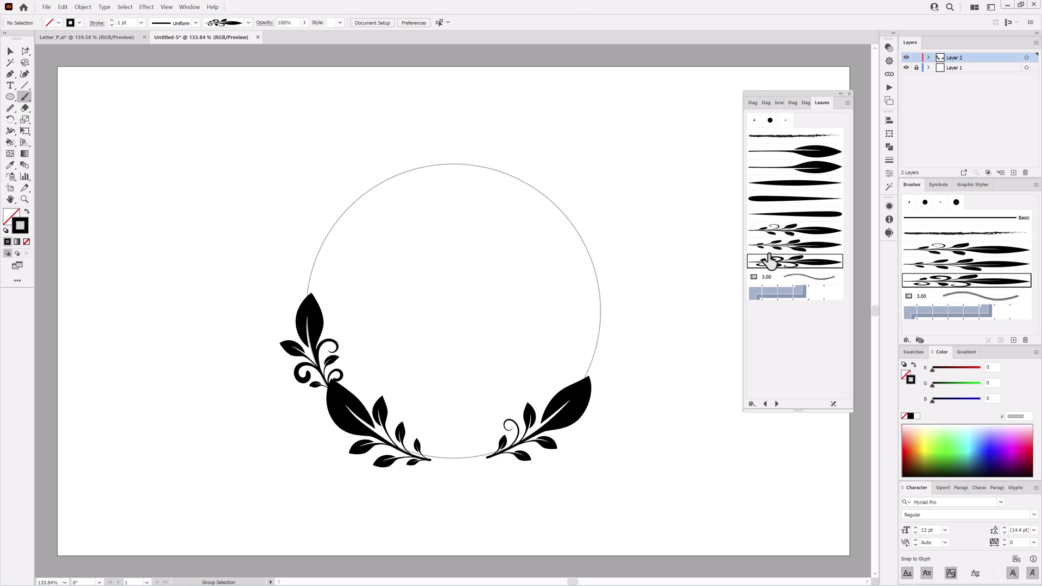
{"action": "left_click", "coordinate": [802, 247]}
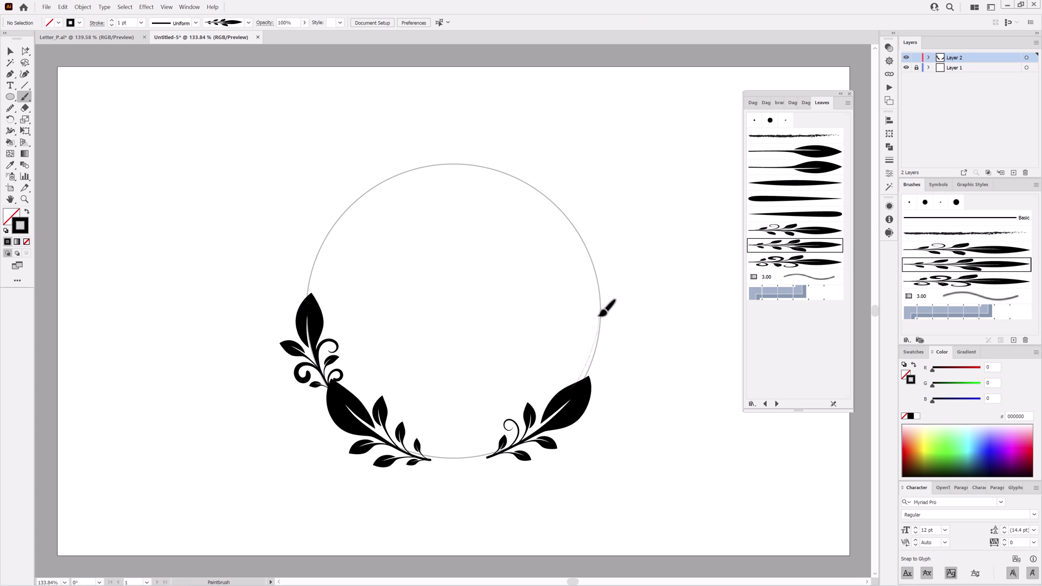
{"action": "left_click_drag", "start_coordinate": [599, 287], "coordinate": [599, 285]}
{"action": "mouse_move", "coordinate": [609, 323]}
{"action": "left_mouse_down"}
{"action": "mouse_move", "coordinate": [613, 312]}
{"action": "mouse_move", "coordinate": [607, 328]}
{"action": "left_mouse_up"}
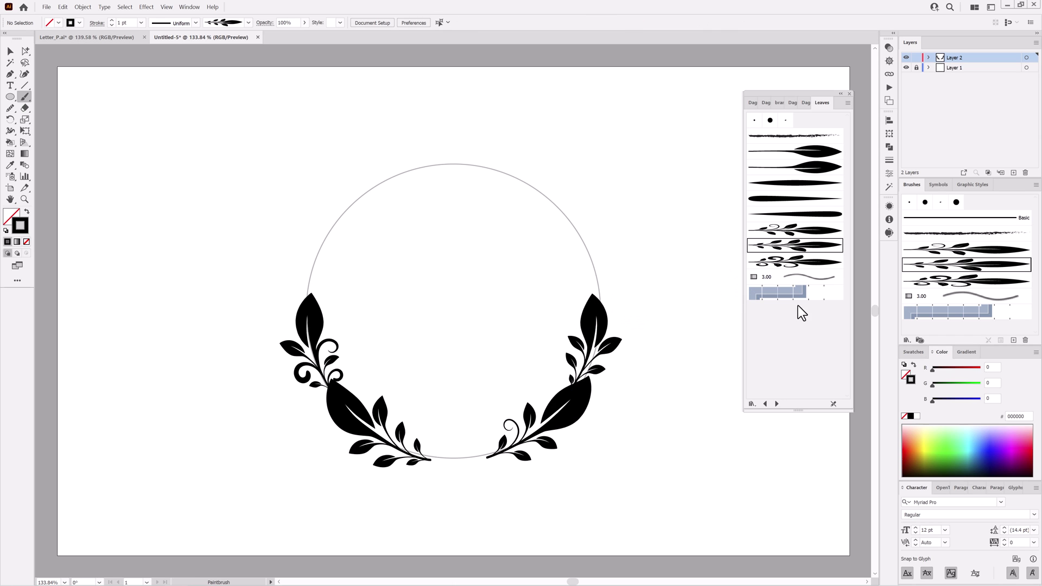
Extend the wreath further with a multi-curl branch on the circle's upper-right arc and a single-curl branch on its upper-left arc.
{"action": "left_click", "coordinate": [807, 261]}
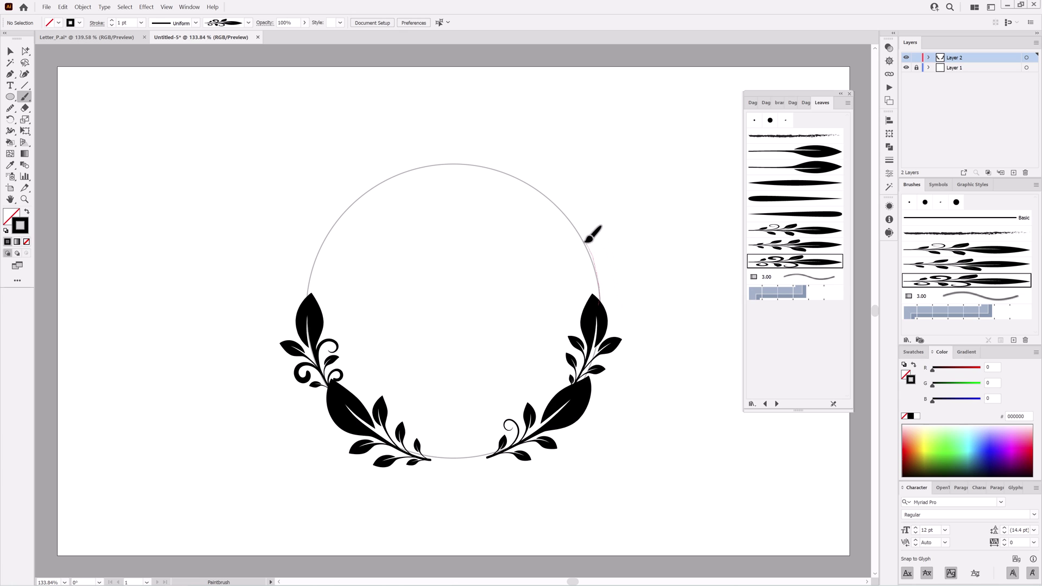
{"action": "left_click_drag", "start_coordinate": [587, 240], "coordinate": [584, 237]}
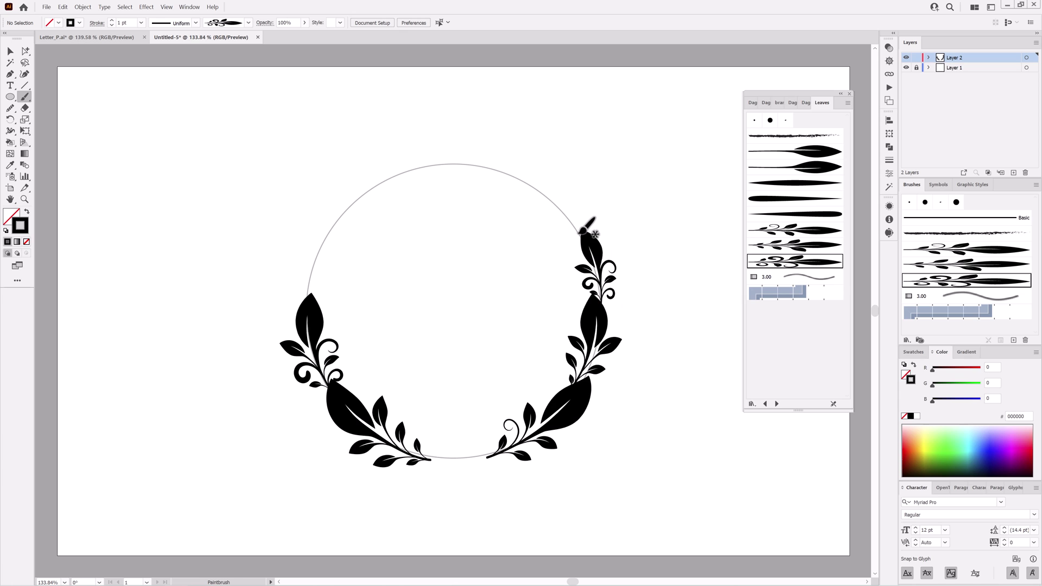
{"action": "left_click", "coordinate": [653, 223], "text": "ctrl"}
{"action": "left_click", "coordinate": [794, 229]}
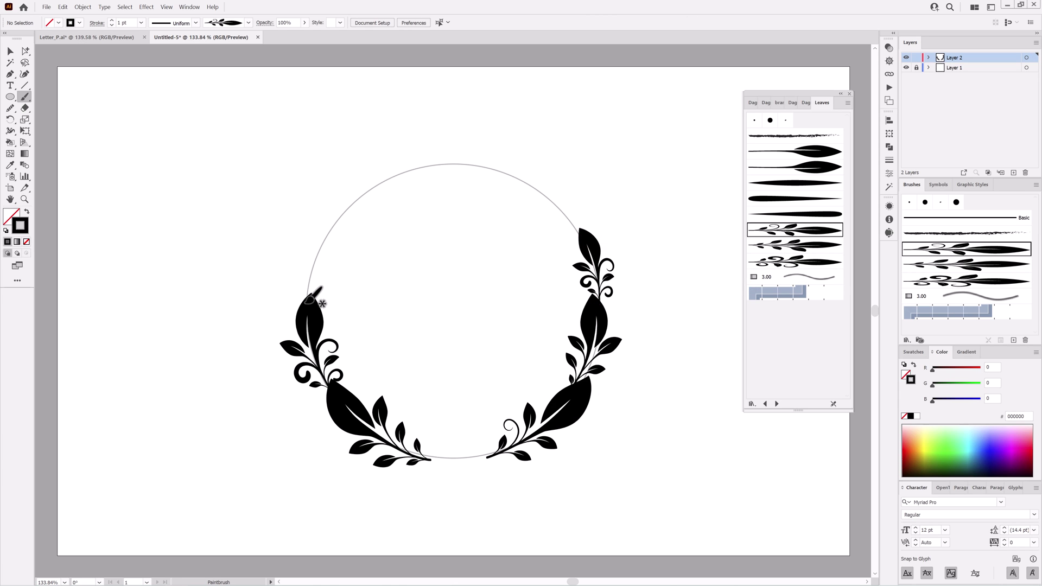
{"action": "mouse_move", "coordinate": [328, 237]}
{"action": "left_mouse_down"}
{"action": "mouse_move", "coordinate": [327, 262]}
{"action": "mouse_move", "coordinate": [325, 252]}
{"action": "left_mouse_up"}
{"action": "mouse_move", "coordinate": [213, 140]}
{"action": "left_mouse_down"}
{"action": "mouse_move", "coordinate": [237, 158]}
{"action": "mouse_move", "coordinate": [672, 225]}
{"action": "mouse_move", "coordinate": [679, 217]}
{"action": "left_mouse_up"}
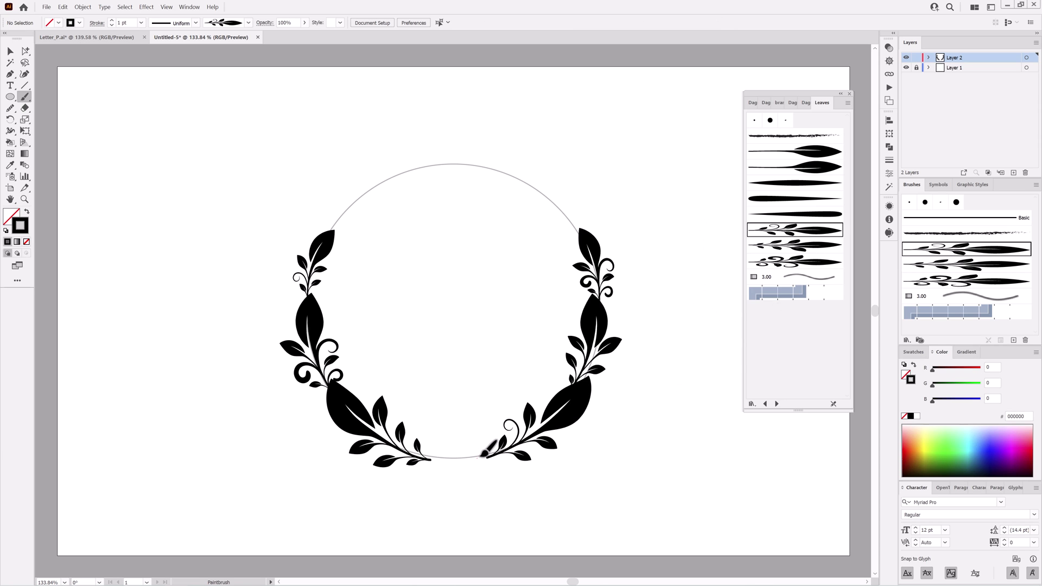
Paint two small upright branches inside the wreath's bottom gap, single-curl on the right and curl-free on the left.
{"action": "left_click_drag", "start_coordinate": [490, 420], "coordinate": [485, 389]}
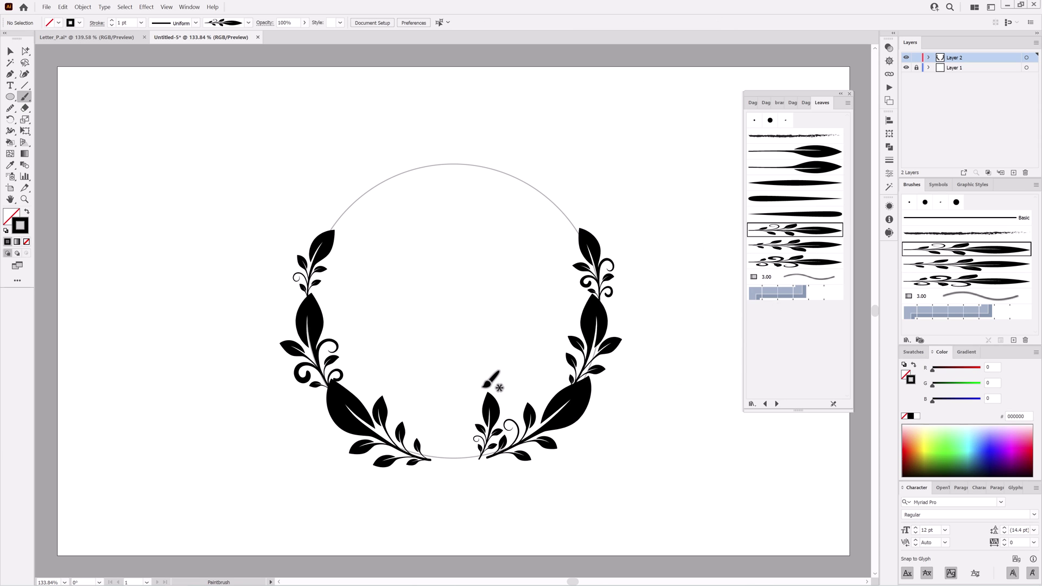
{"action": "left_click", "coordinate": [822, 246]}
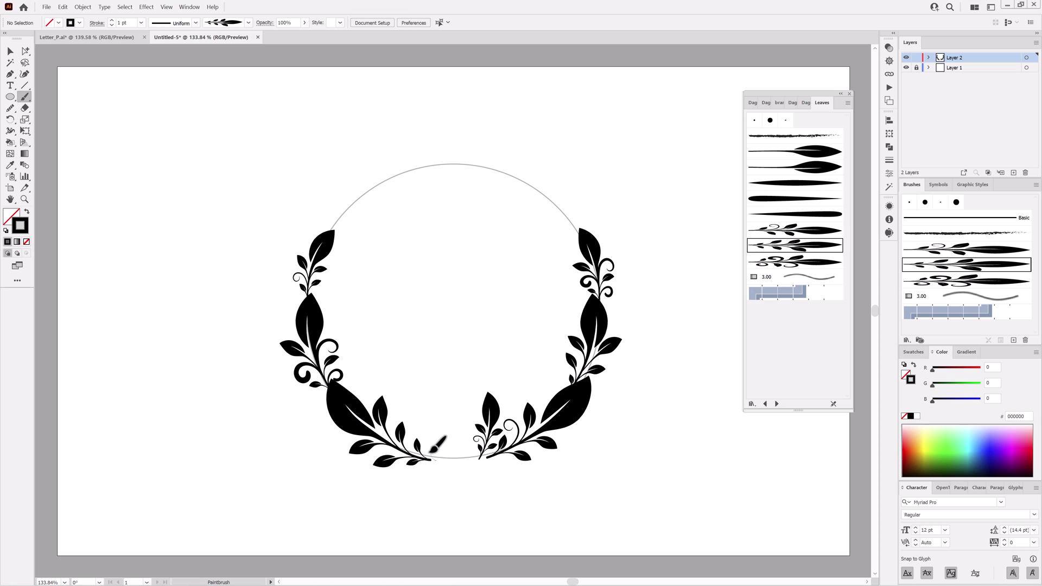
{"action": "left_click_drag", "start_coordinate": [422, 400], "coordinate": [441, 418]}
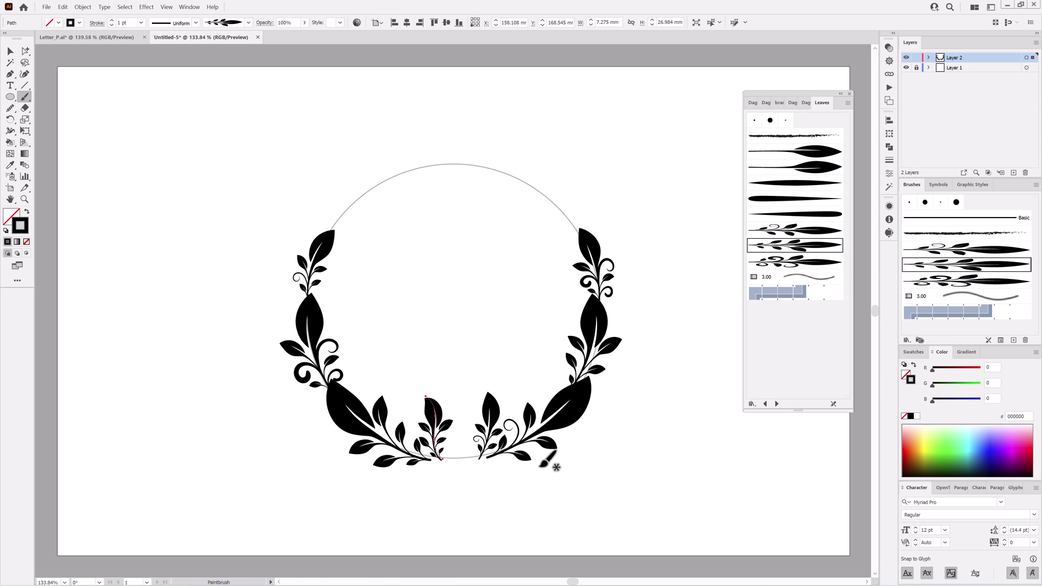
{"action": "left_click", "coordinate": [668, 399], "text": "ctrl"}
Paint two small outward branches below the bottom gap, curl-free on the right and single-curl on the left.
{"action": "left_click_drag", "start_coordinate": [482, 466], "coordinate": [540, 484]}
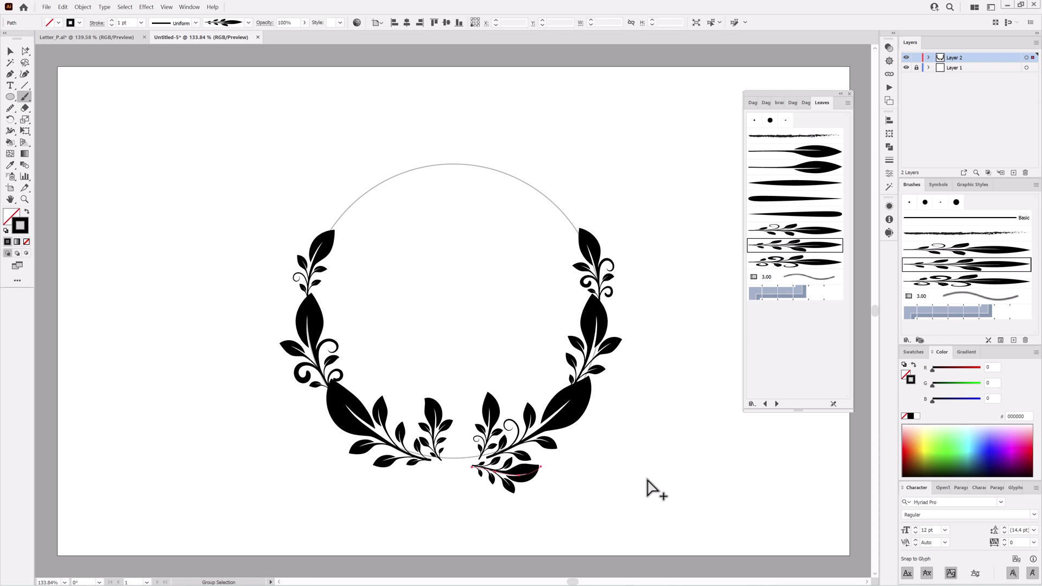
{"action": "left_click", "coordinate": [803, 230]}
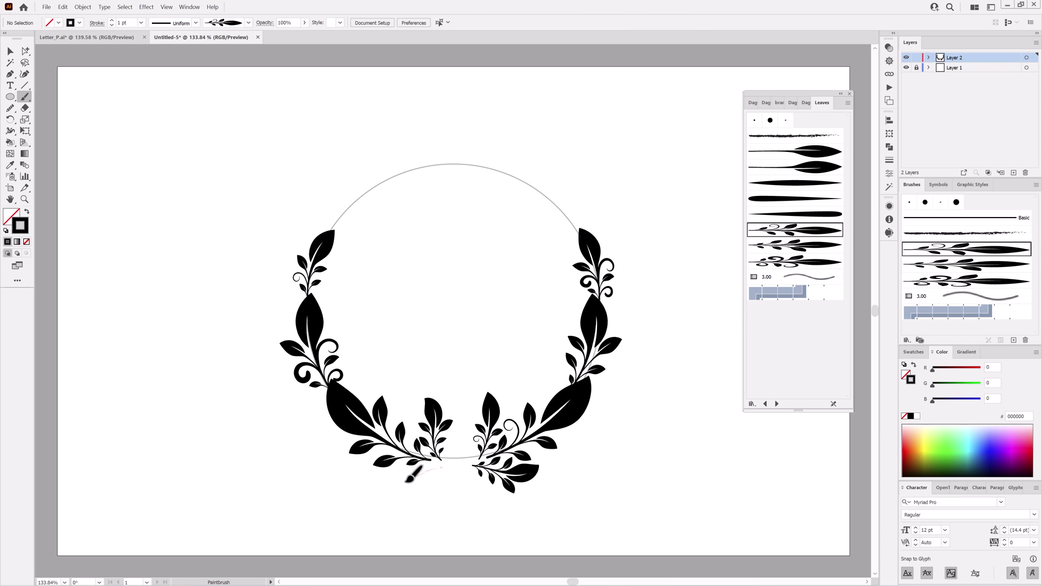
{"action": "mouse_move", "coordinate": [411, 475]}
{"action": "left_mouse_down"}
{"action": "mouse_move", "coordinate": [392, 484]}
{"action": "mouse_move", "coordinate": [418, 486]}
{"action": "mouse_move", "coordinate": [402, 491]}
{"action": "left_mouse_up"}
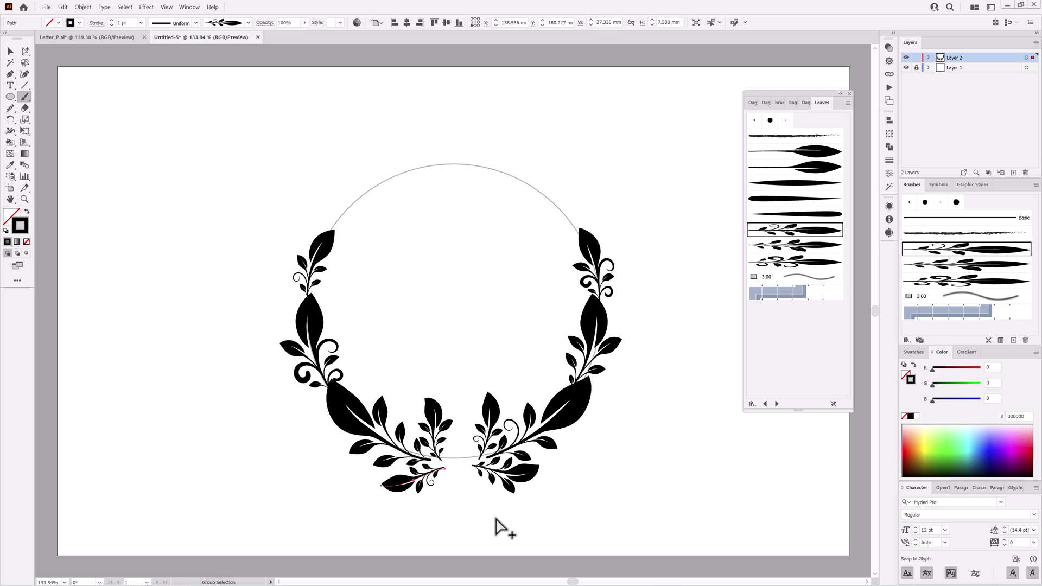
Rotate the two small inner branches outward with Free Transform and move their stems together at the wreath's bottom center.
{"action": "key", "text": "ctrl+0"}
{"action": "left_click", "coordinate": [25, 51]}
{"action": "left_click_drag", "start_coordinate": [441, 426], "coordinate": [452, 426]}
{"action": "left_click", "coordinate": [29, 132]}
{"action": "left_click_drag", "start_coordinate": [433, 374], "coordinate": [403, 376]}
{"action": "left_click_drag", "start_coordinate": [435, 420], "coordinate": [424, 428]}
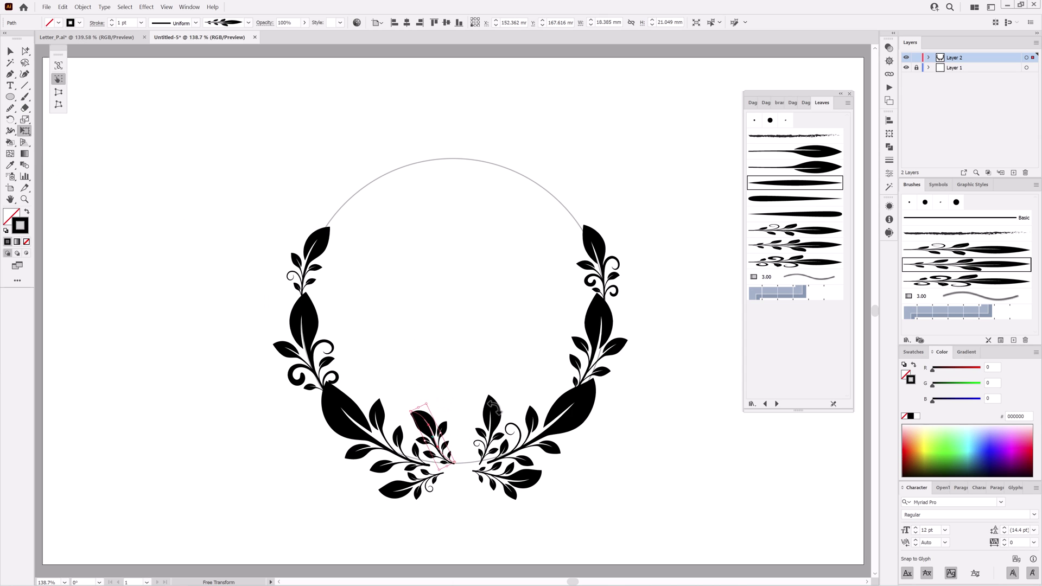
{"action": "left_click", "coordinate": [490, 403], "text": "ctrl"}
{"action": "left_click_drag", "start_coordinate": [500, 390], "coordinate": [486, 426]}
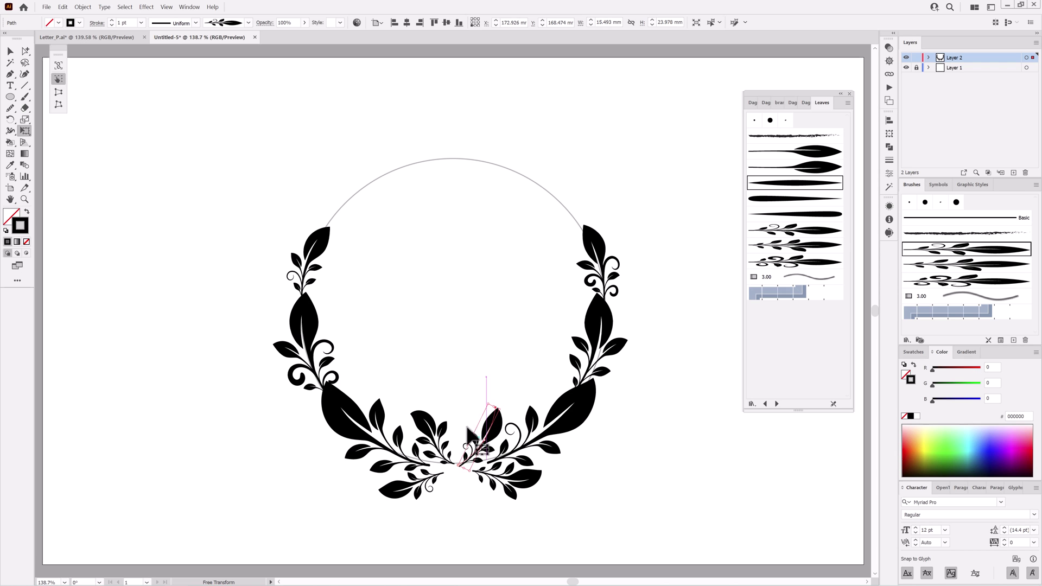
{"action": "left_click", "coordinate": [422, 423], "text": "ctrl"}
{"action": "left_click_drag", "start_coordinate": [421, 422], "coordinate": [422, 426]}
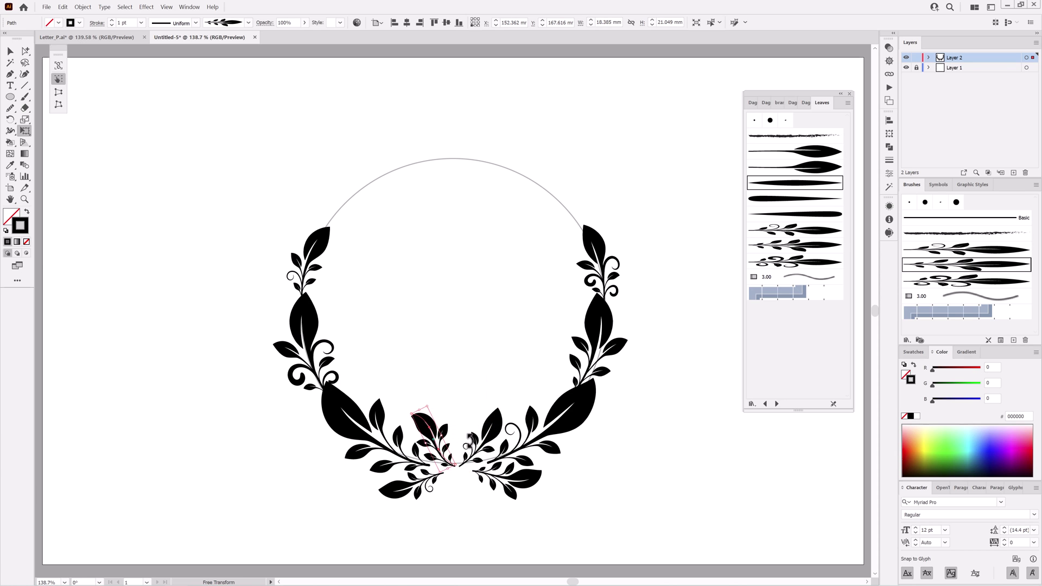
Move the two lower outer branches inward to the bottom center and check the wreath with the guide circle hidden briefly.
{"action": "left_click_drag", "start_coordinate": [528, 488], "coordinate": [516, 486]}
{"action": "left_click_drag", "start_coordinate": [400, 489], "coordinate": [423, 492]}
{"action": "left_click", "coordinate": [371, 534]}
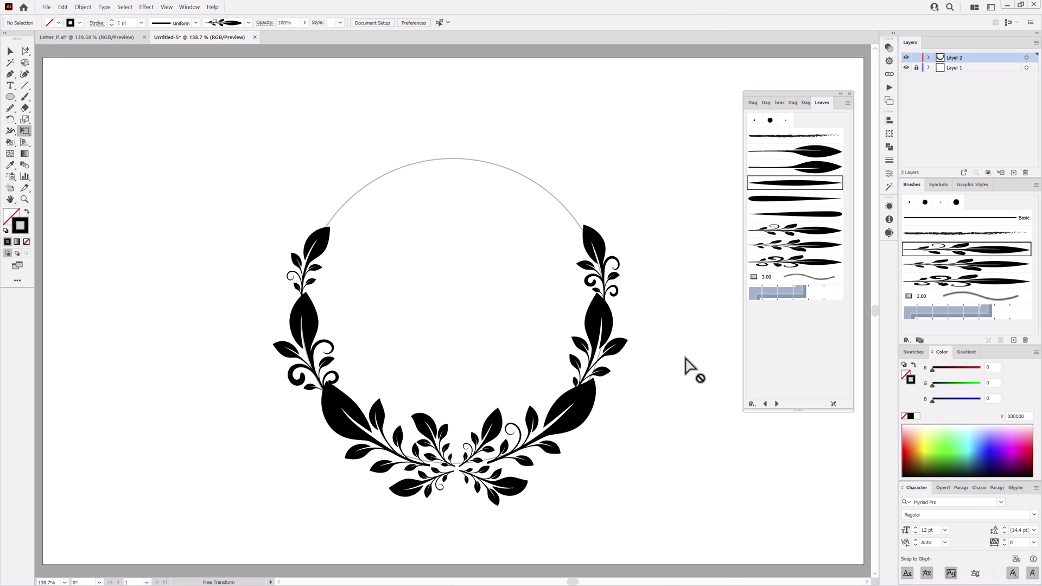
{"action": "left_click", "coordinate": [905, 68]}
{"action": "left_click", "coordinate": [906, 68]}
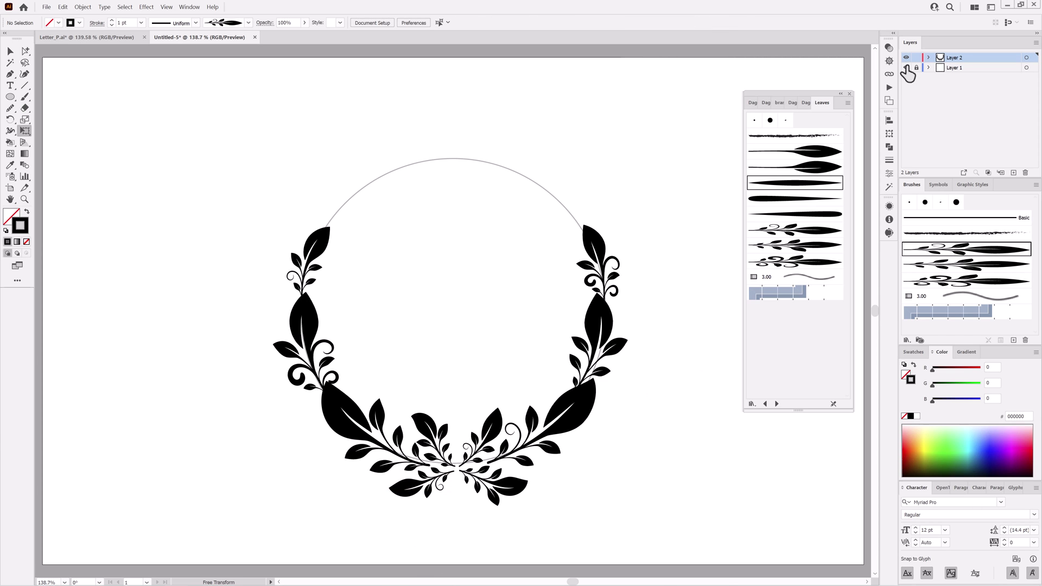
Paint a single leaf with stem at the upper end of each side of the wreath using the two single-leaf brushes.
{"action": "left_click", "coordinate": [798, 153]}
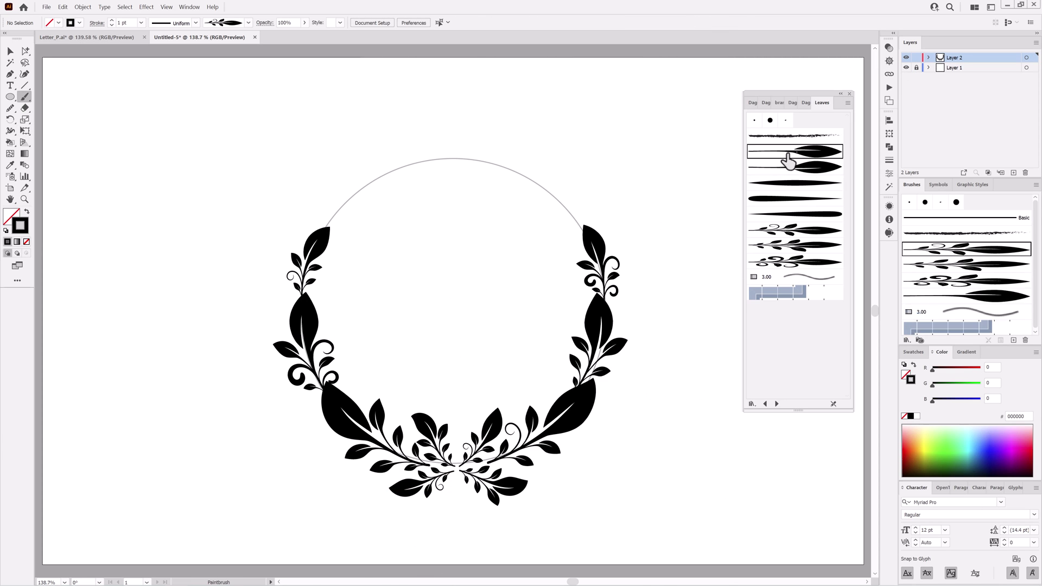
{"action": "key", "text": "b"}
{"action": "left_click_drag", "start_coordinate": [318, 237], "coordinate": [353, 191]}
{"action": "left_click", "coordinate": [770, 167]}
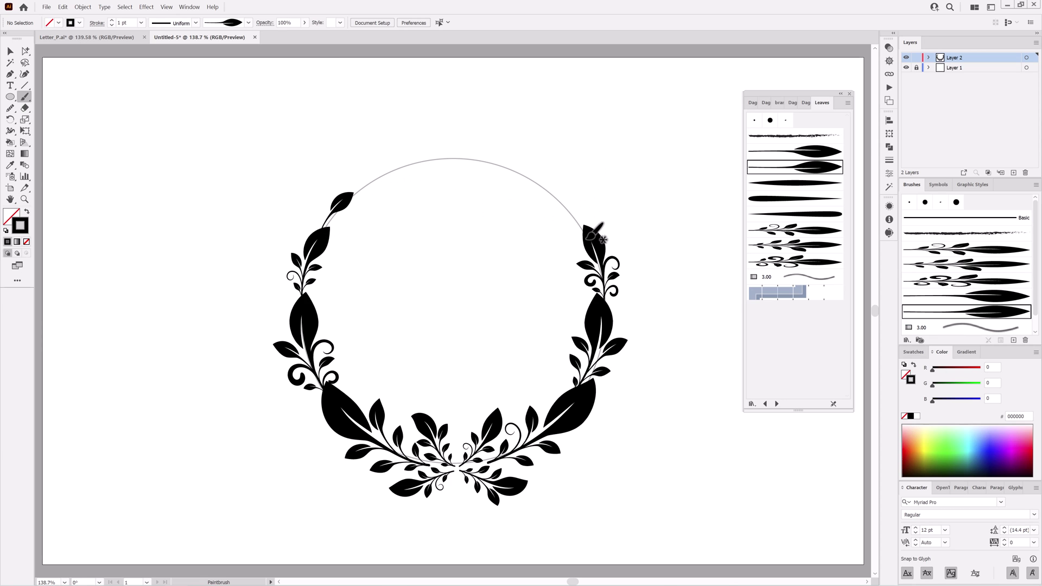
{"action": "left_click_drag", "start_coordinate": [562, 201], "coordinate": [557, 197]}
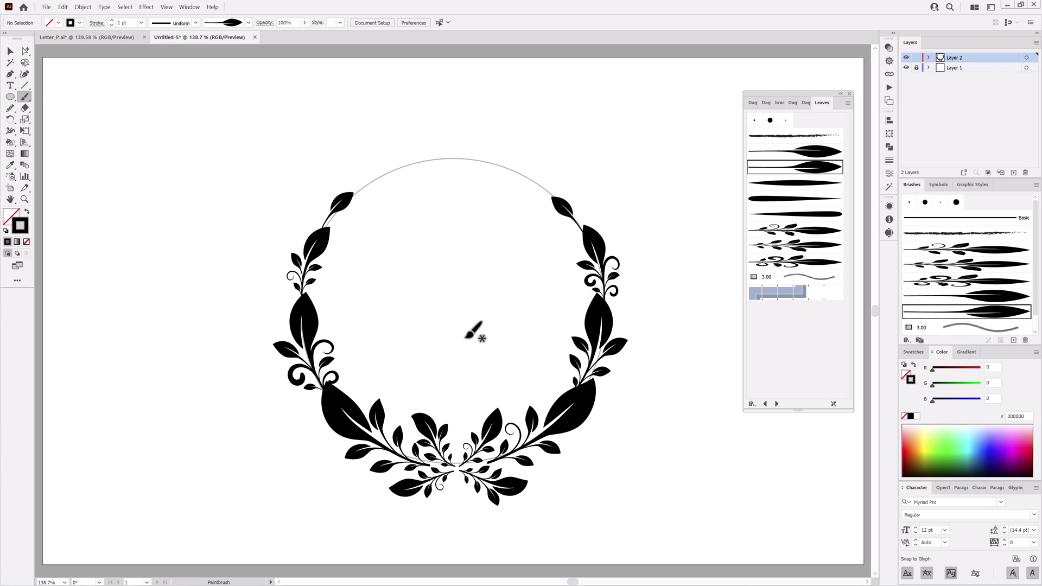
Paint two small leaves flanking the stem of the right end leaf using the two single-leaf brushes, and adjust the outer one with Free Transform.
{"action": "scroll", "coordinate": [566, 207], "scroll_direction": "up", "scroll_amount": 5}
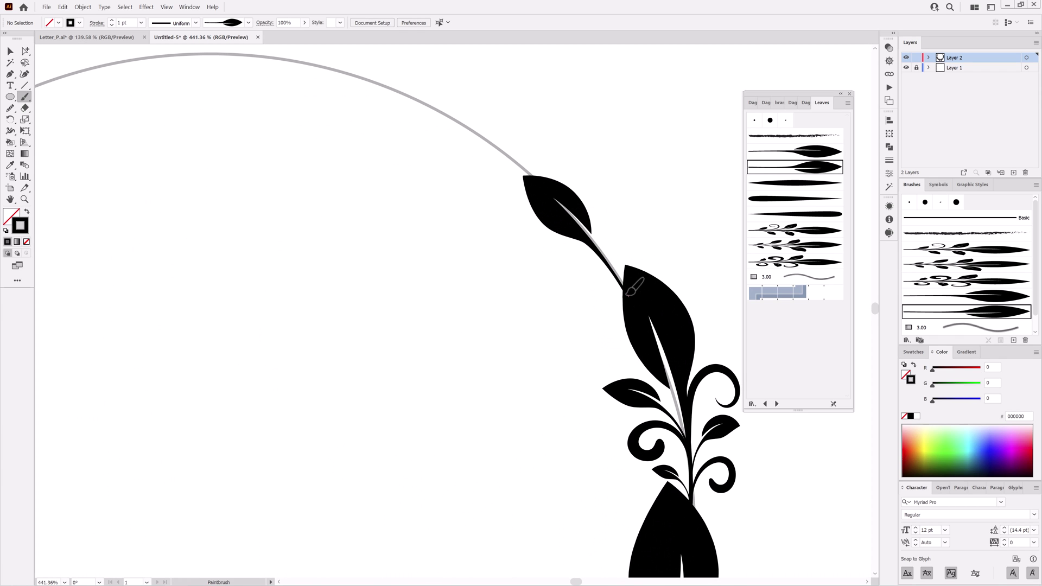
{"action": "left_click_drag", "start_coordinate": [604, 277], "coordinate": [601, 277]}
{"action": "left_click", "coordinate": [788, 151]}
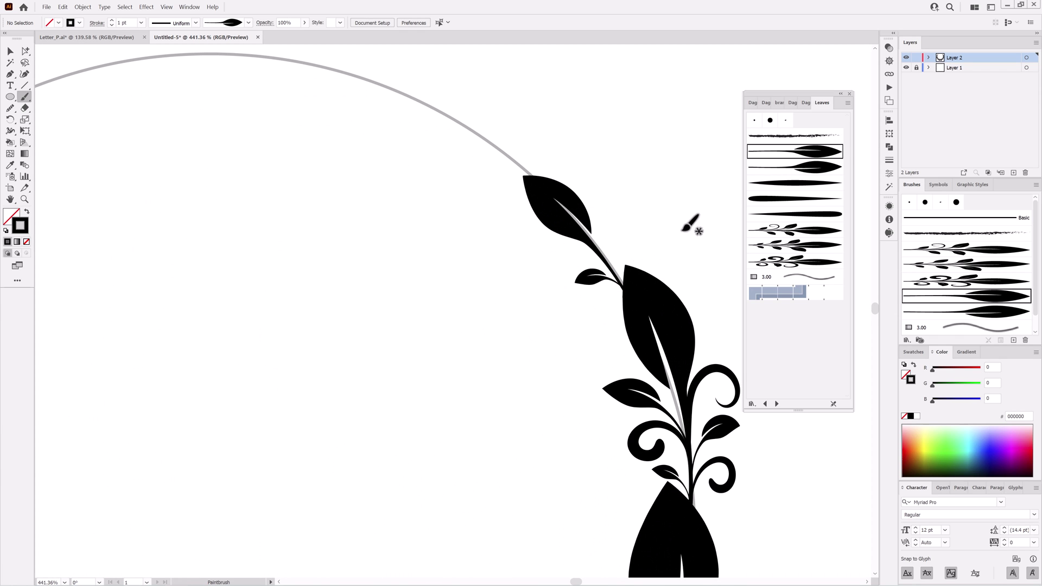
{"action": "mouse_move", "coordinate": [606, 249]}
{"action": "left_mouse_down"}
{"action": "mouse_move", "coordinate": [608, 218]}
{"action": "mouse_move", "coordinate": [622, 234]}
{"action": "left_mouse_up"}
{"action": "left_click", "coordinate": [24, 131]}
{"action": "left_click", "coordinate": [166, 7]}
{"action": "left_click", "coordinate": [221, 253]}
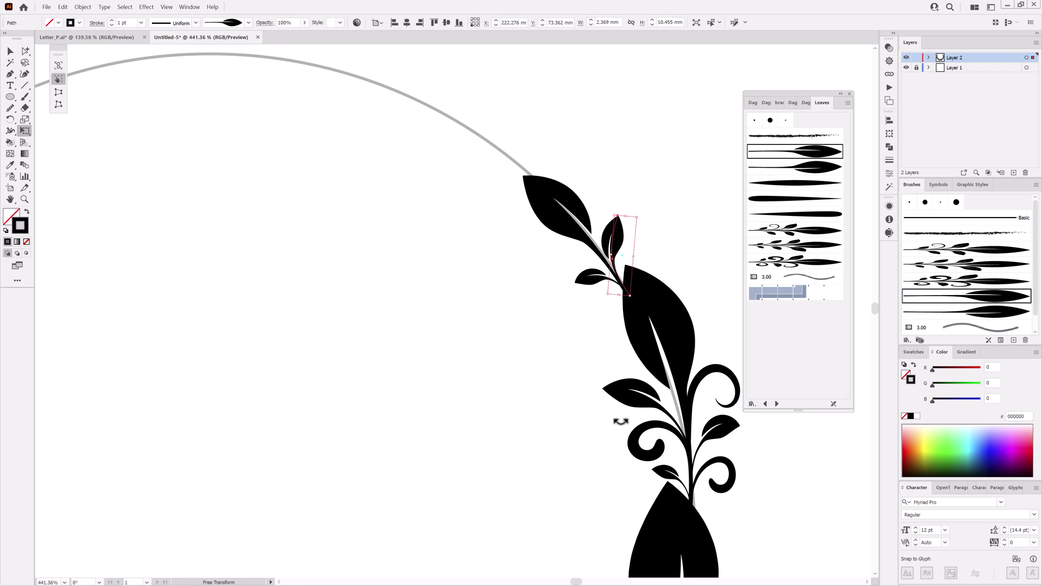
Paint two small leaves on either side of the left end leaf's stem using the two single-leaf brushes, nudging the end leaf to fit.
{"action": "left_click_drag", "start_coordinate": [624, 421], "coordinate": [564, 416]}
{"action": "left_click_drag", "start_coordinate": [548, 404], "coordinate": [384, 331]}
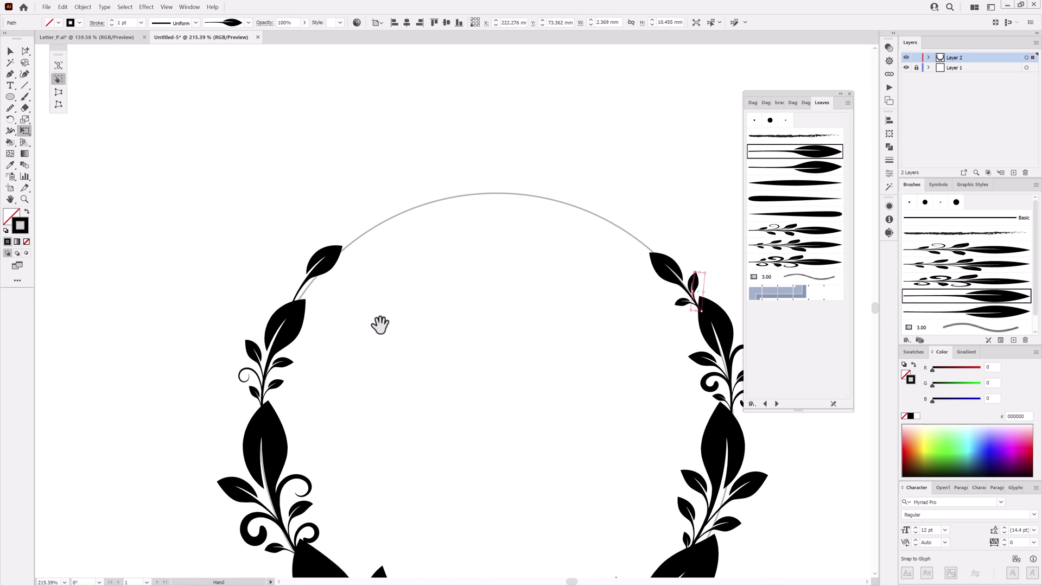
{"action": "left_click_drag", "start_coordinate": [321, 304], "coordinate": [359, 282]}
{"action": "left_click", "coordinate": [371, 277], "text": "ctrl"}
{"action": "key", "text": "b"}
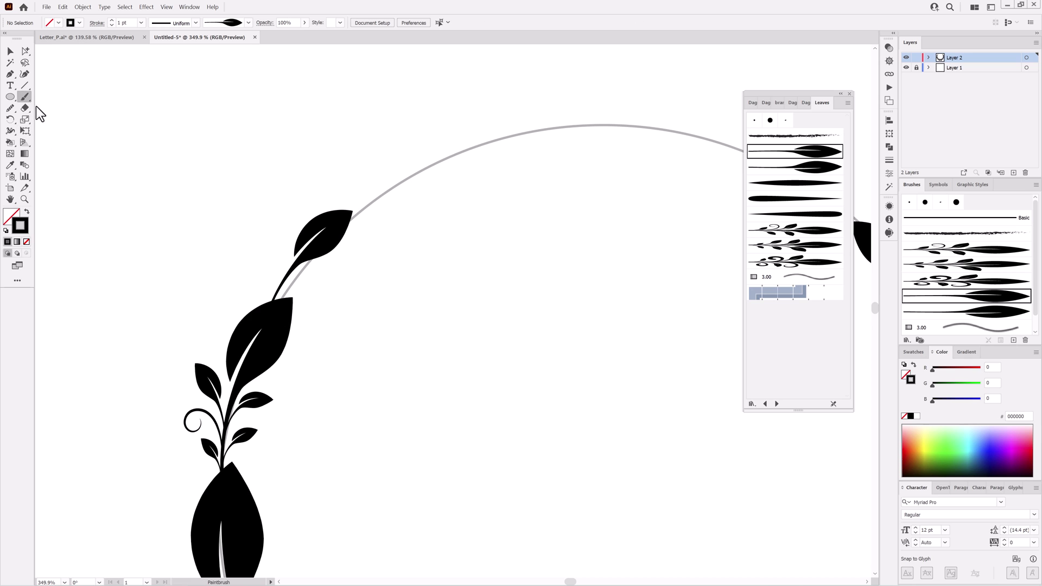
{"action": "mouse_move", "coordinate": [334, 247]}
{"action": "left_mouse_down"}
{"action": "mouse_move", "coordinate": [278, 302]}
{"action": "mouse_move", "coordinate": [316, 276]}
{"action": "mouse_move", "coordinate": [346, 275]}
{"action": "left_mouse_up"}
{"action": "left_click", "coordinate": [389, 283], "text": "ctrl"}
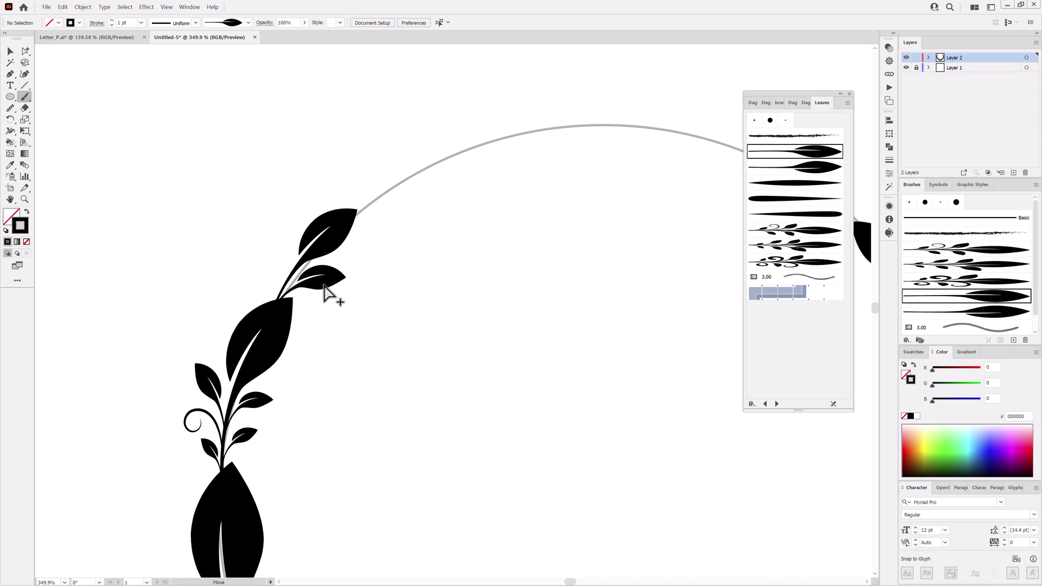
{"action": "left_click", "coordinate": [549, 304], "text": "ctrl"}
{"action": "left_click", "coordinate": [807, 168]}
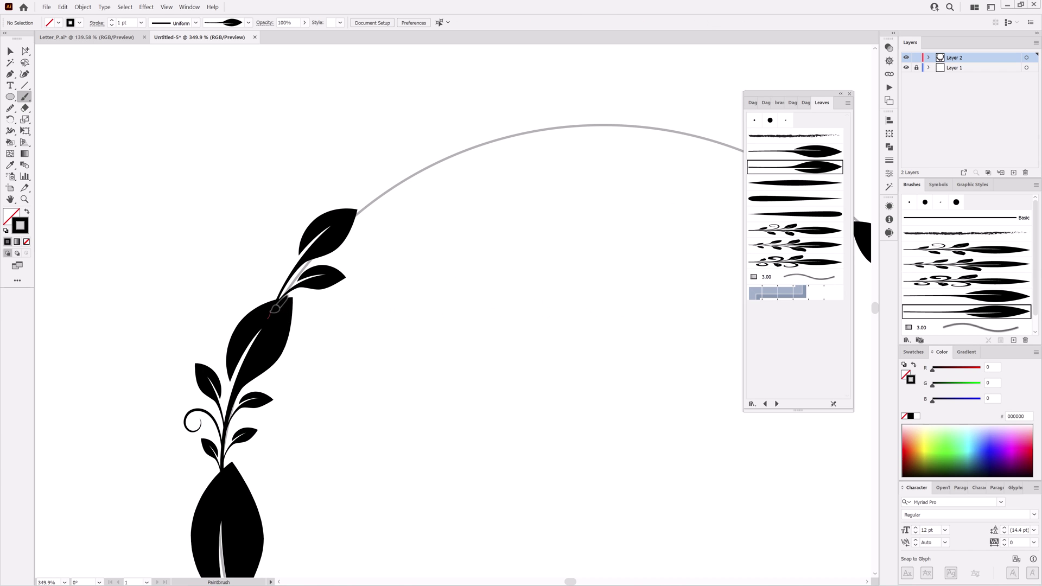
{"action": "left_click_drag", "start_coordinate": [276, 275], "coordinate": [266, 251]}
{"action": "left_click_drag", "start_coordinate": [628, 339], "coordinate": [570, 347]}
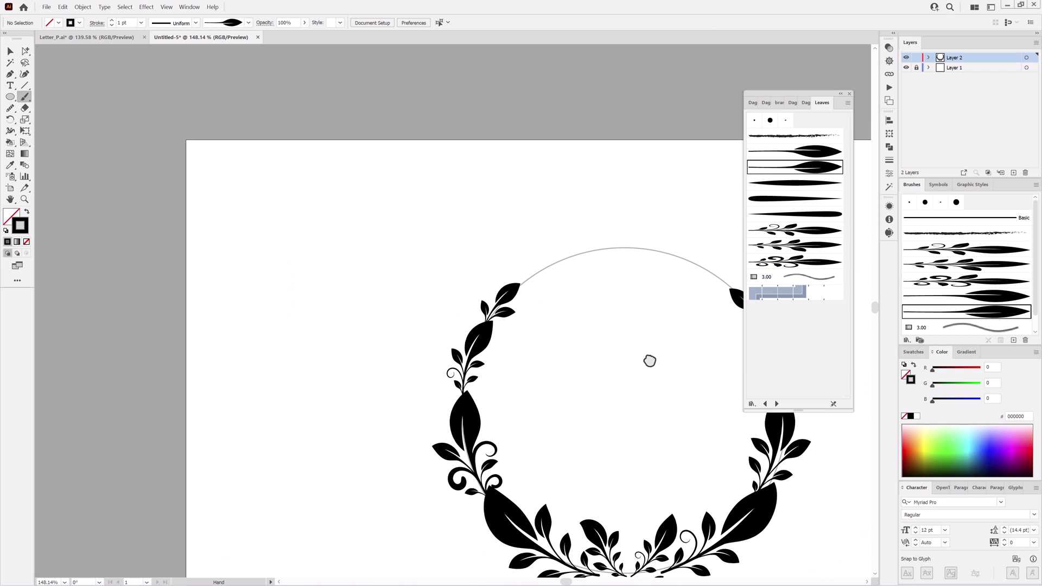
{"action": "mouse_move", "coordinate": [650, 360]}
{"action": "left_mouse_down"}
{"action": "mouse_move", "coordinate": [512, 282]}
{"action": "mouse_move", "coordinate": [530, 265]}
{"action": "left_mouse_up"}
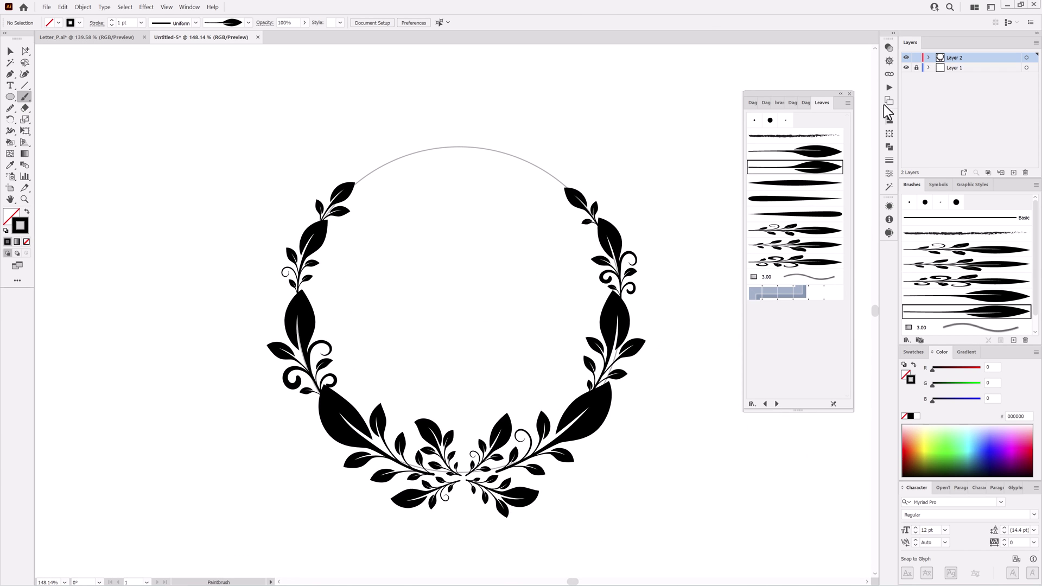
Hide the guide circle's layer, add a new layer beneath the locked wreath layer, and set the stroke to medium gray.
{"action": "left_click", "coordinate": [906, 68]}
{"action": "left_click", "coordinate": [968, 69]}
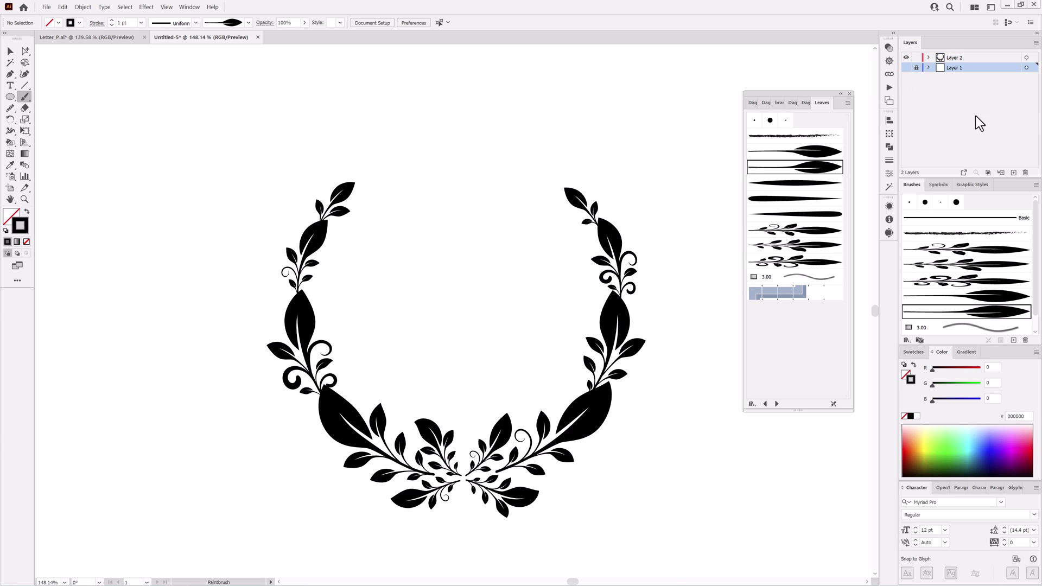
{"action": "left_click", "coordinate": [913, 353]}
{"action": "left_click", "coordinate": [945, 409]}
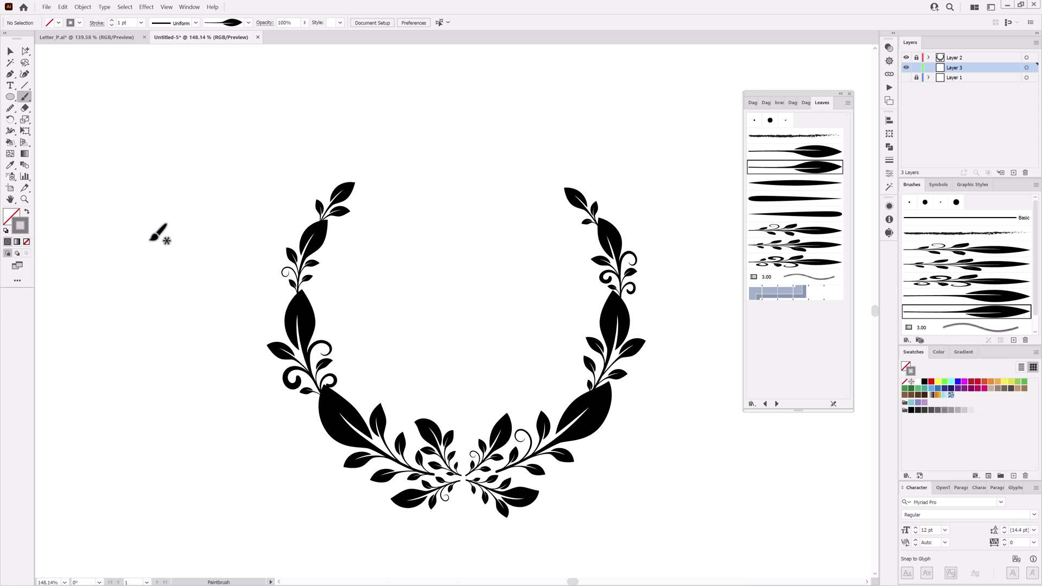
Paint two large medium-gray branches behind the wreath's lower sides, curl-free on the right and single-curl on the left.
{"action": "left_click", "coordinate": [939, 267]}
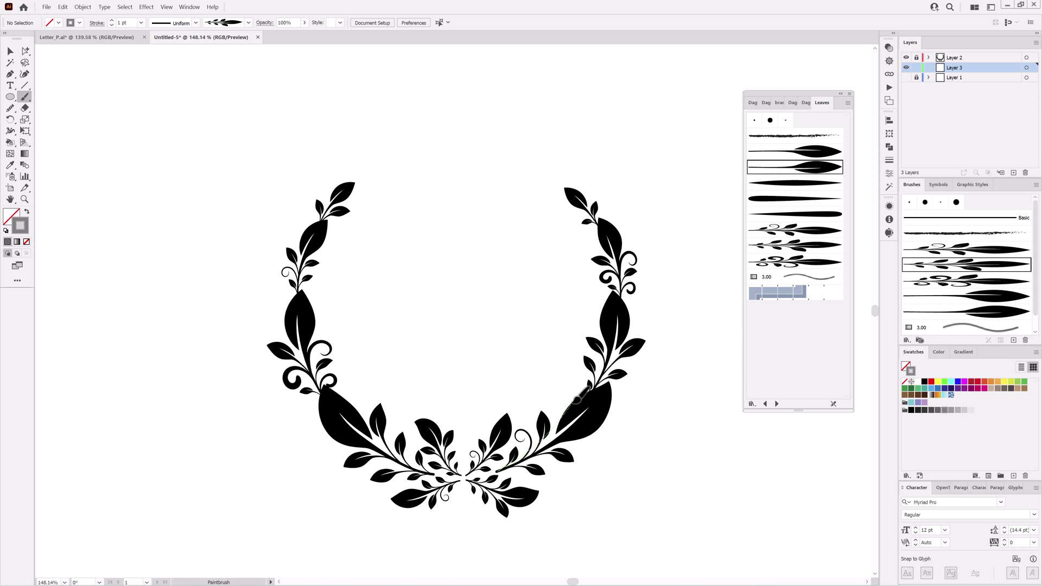
{"action": "left_click_drag", "start_coordinate": [593, 356], "coordinate": [596, 322]}
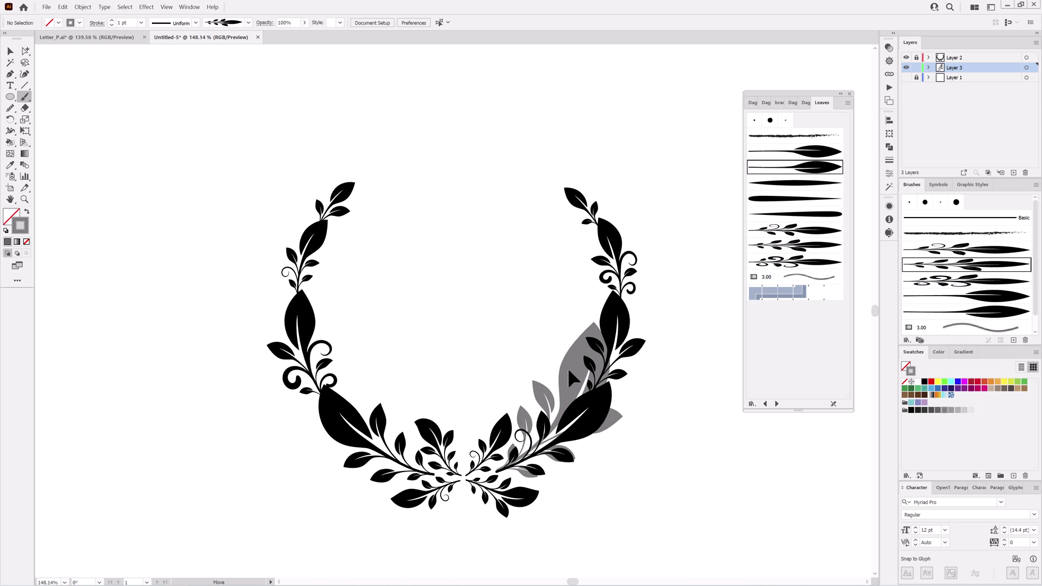
{"action": "left_click", "coordinate": [722, 467], "text": "ctrl"}
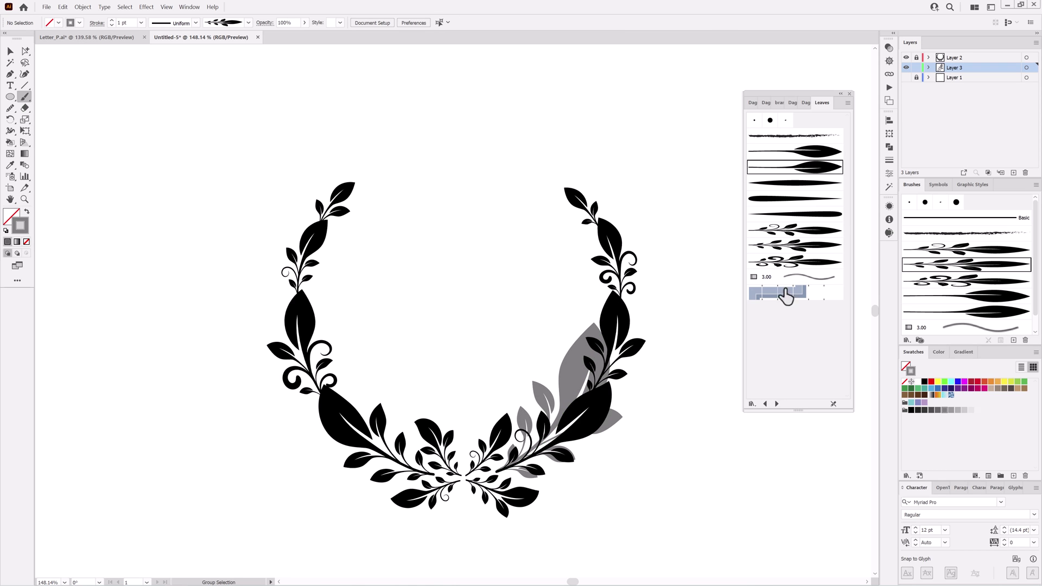
{"action": "left_click", "coordinate": [935, 250]}
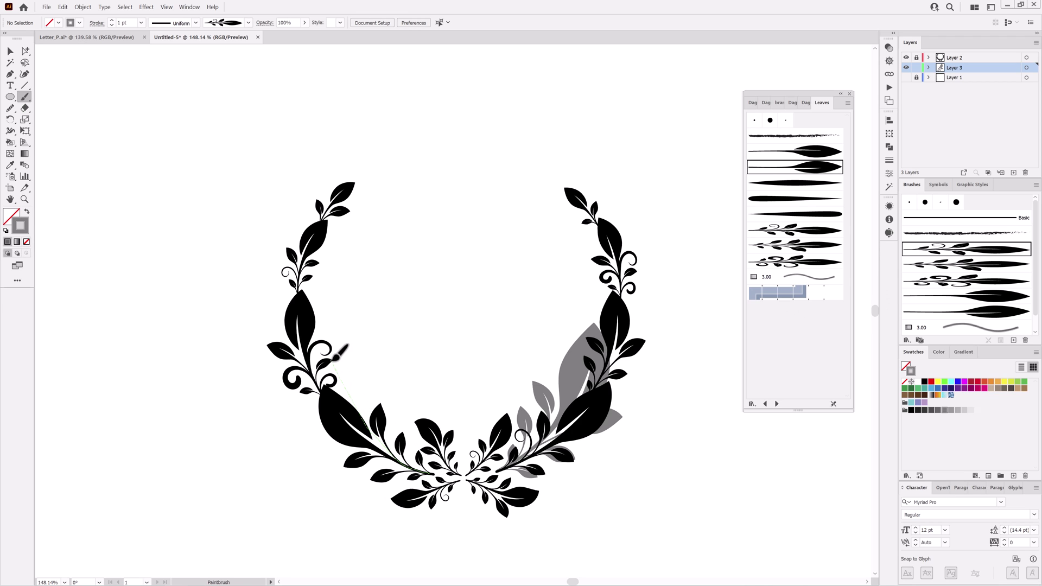
{"action": "left_click_drag", "start_coordinate": [333, 361], "coordinate": [321, 308]}
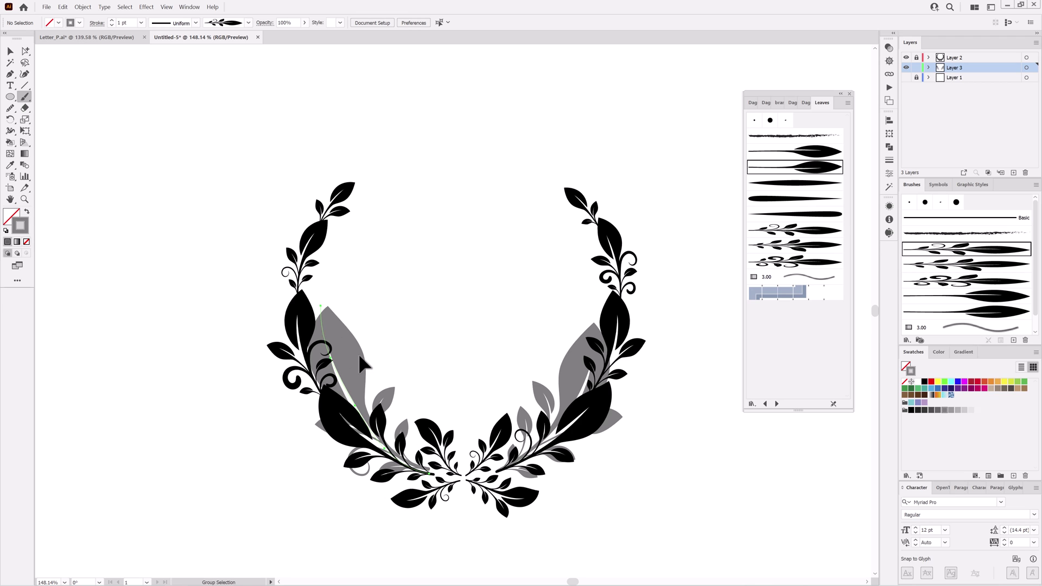
{"action": "left_click", "coordinate": [468, 284], "text": "ctrl"}
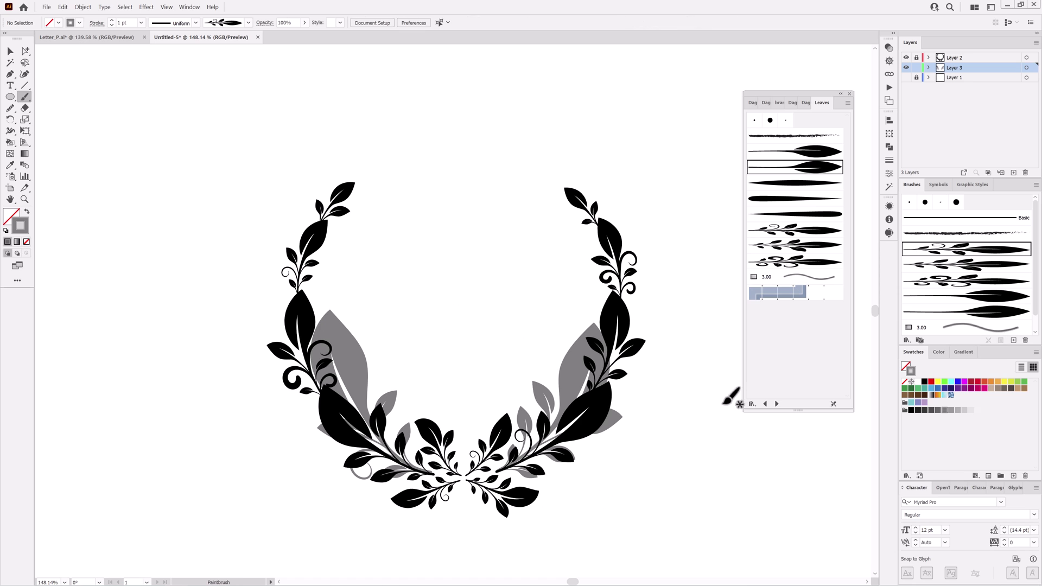
Paint a large double-curl branch behind the wreath's upper right side and recolor its stroke to light gray.
{"action": "left_click", "coordinate": [784, 263]}
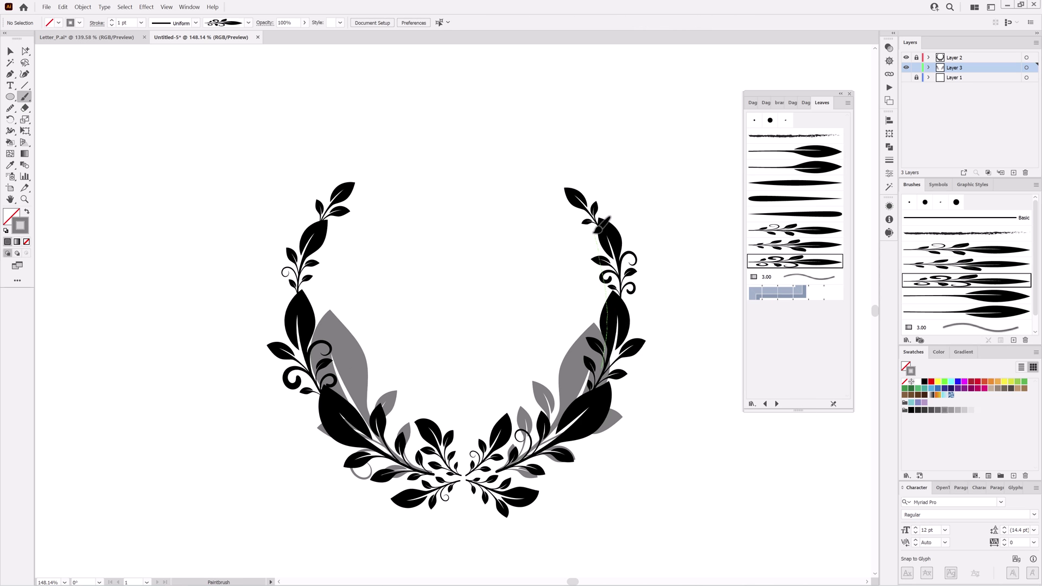
{"action": "left_click_drag", "start_coordinate": [597, 229], "coordinate": [589, 212]}
{"action": "left_click", "coordinate": [592, 249], "text": "ctrl+alt"}
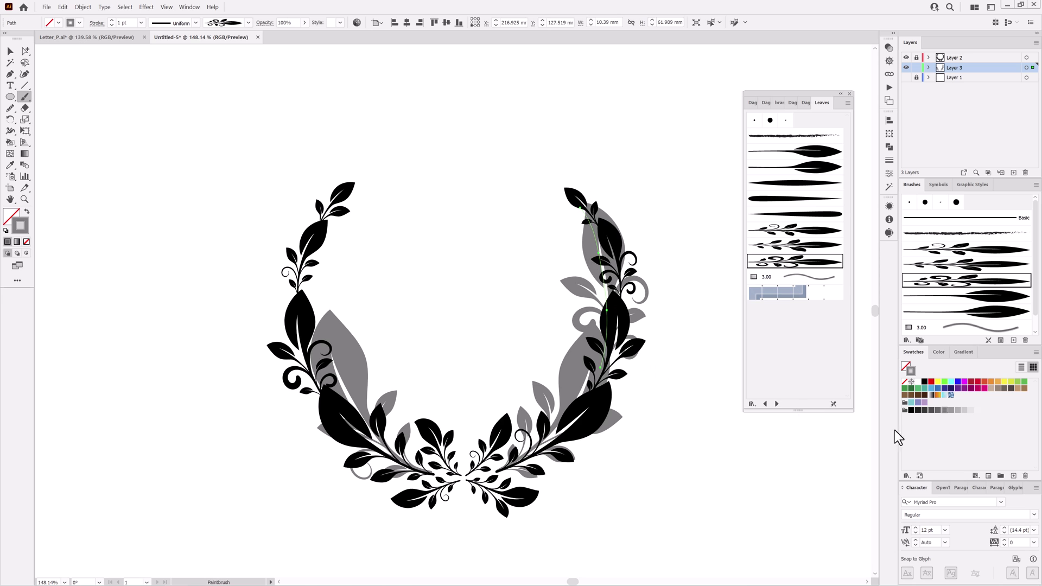
{"action": "left_click", "coordinate": [958, 411]}
{"action": "left_click", "coordinate": [744, 504], "text": "ctrl"}
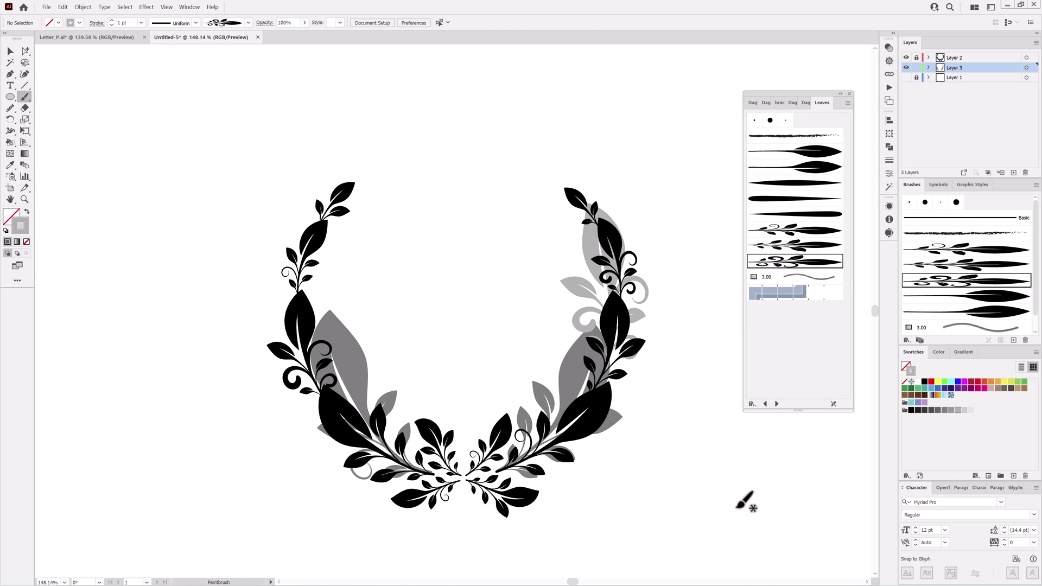
Paint a light-gray single-curl branch behind the upper left side, send it to back, and shift it slightly outward.
{"action": "left_click", "coordinate": [793, 231]}
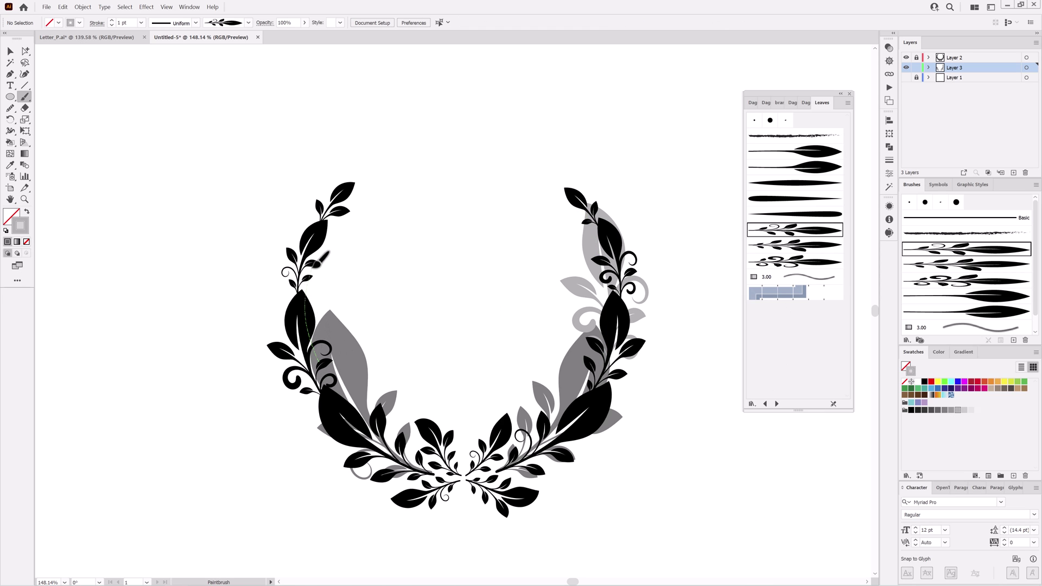
{"action": "left_click_drag", "start_coordinate": [350, 190], "coordinate": [351, 187]}
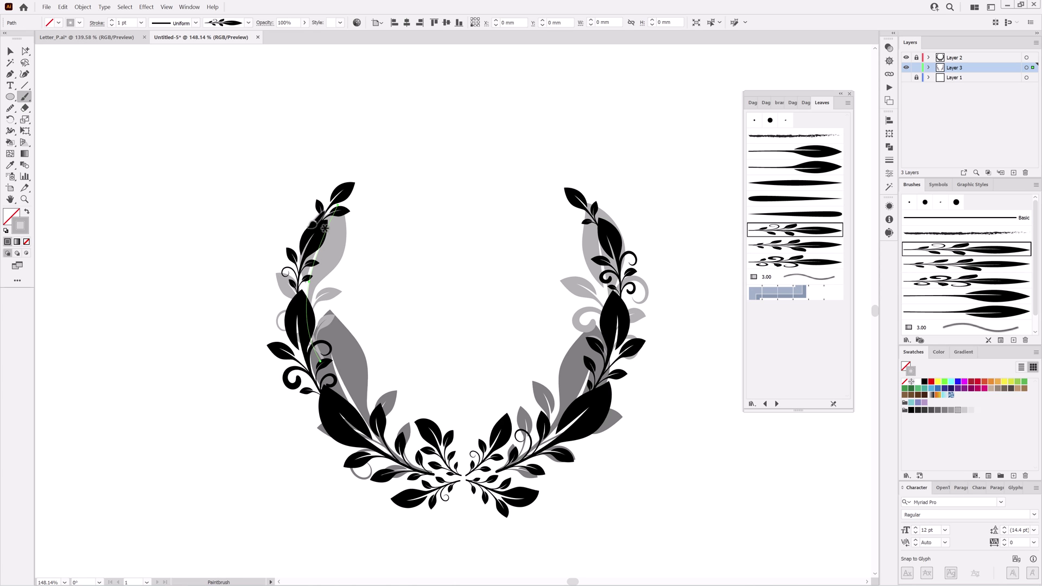
{"action": "right_click", "coordinate": [326, 252]}
{"action": "mouse_move", "coordinate": [396, 426]}
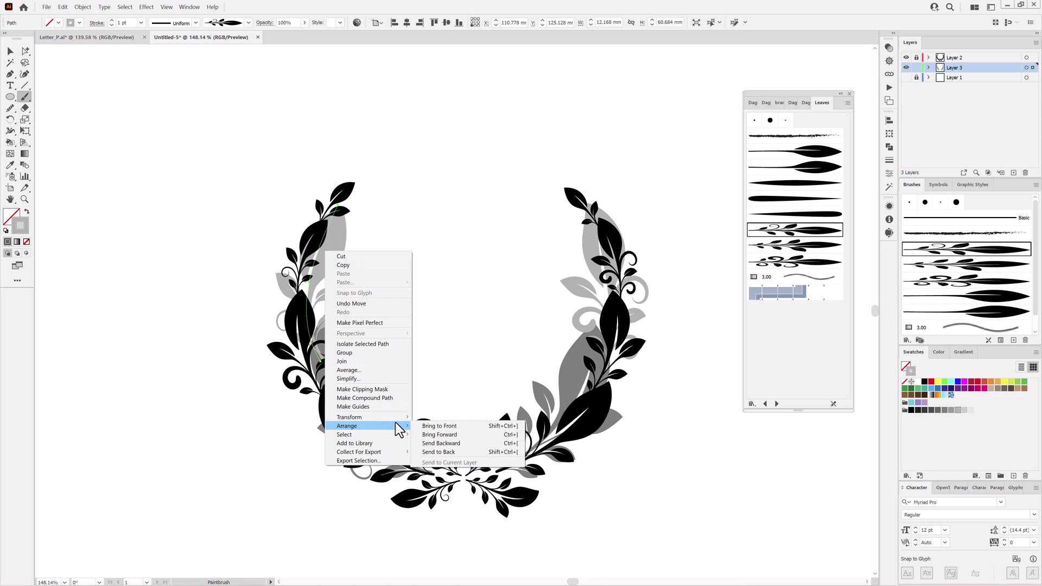
{"action": "left_click", "coordinate": [438, 451]}
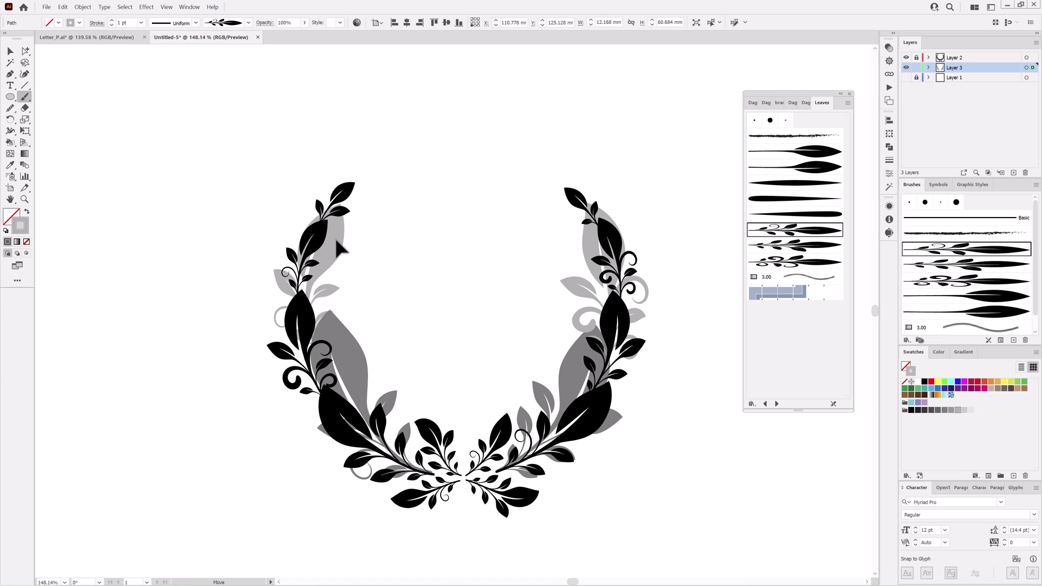
{"action": "left_click_drag", "start_coordinate": [336, 236], "coordinate": [328, 240]}
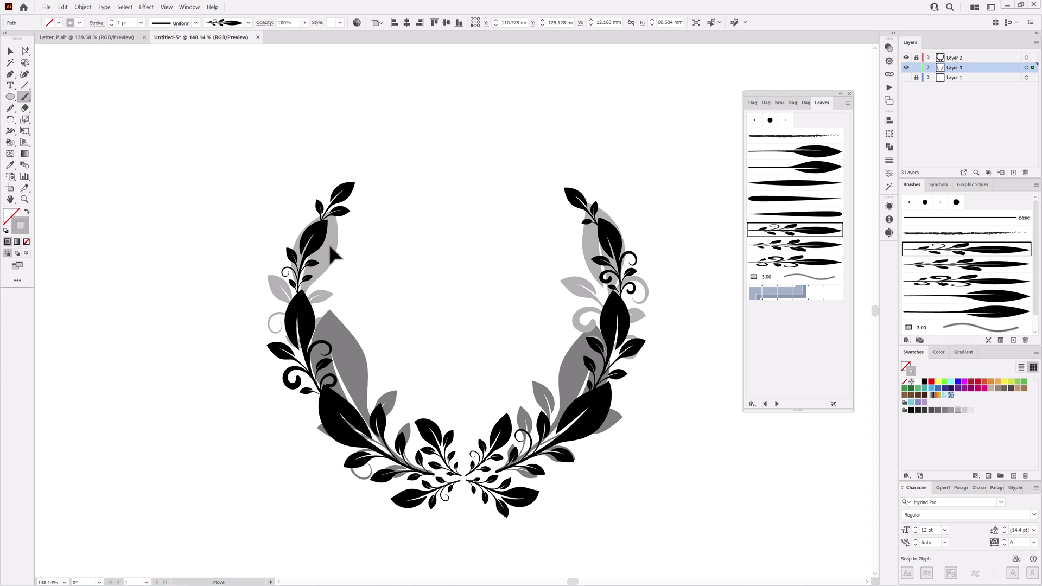
Send the light-gray double-curl branch on the right side to the back of its layer.
{"action": "left_click", "coordinate": [590, 254]}
{"action": "right_click", "coordinate": [592, 259]}
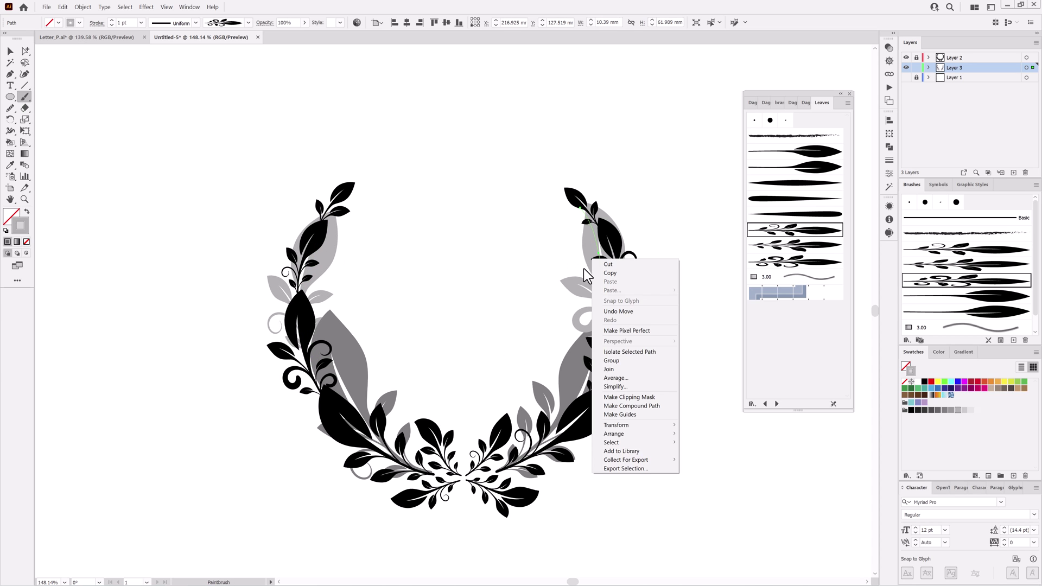
{"action": "left_click", "coordinate": [700, 460]}
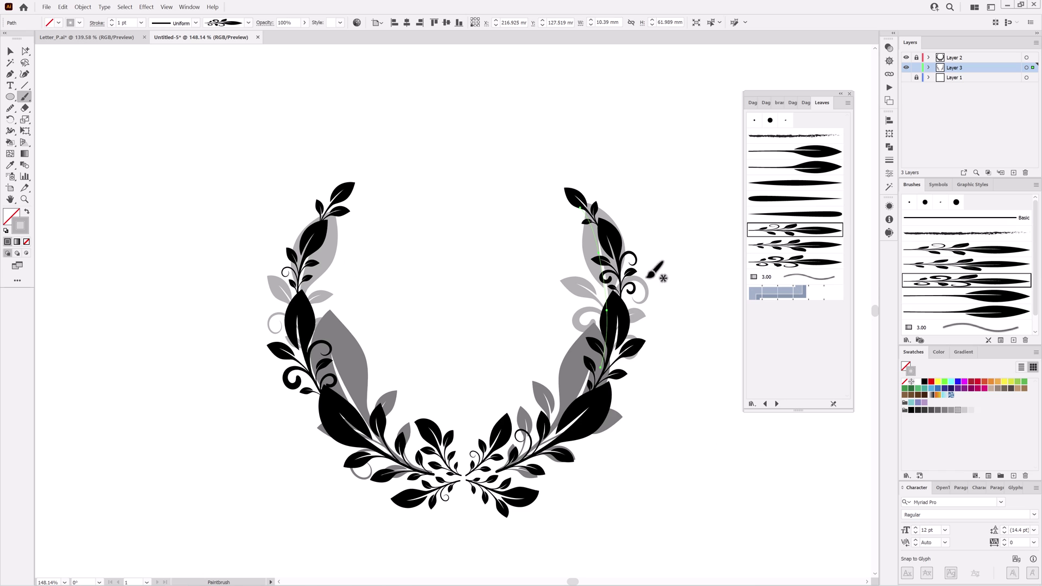
{"action": "left_click", "coordinate": [667, 175], "text": "ctrl"}
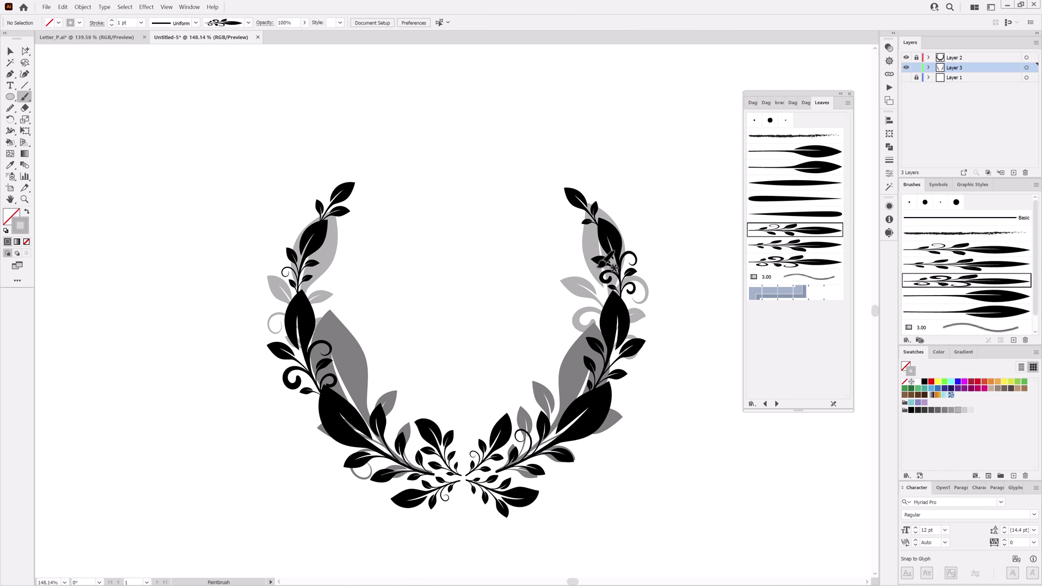
Paint a light-gray spiral curl with the tapered brush from the bottom center up the left side and lower it in the stacking order.
{"action": "left_click", "coordinate": [794, 184]}
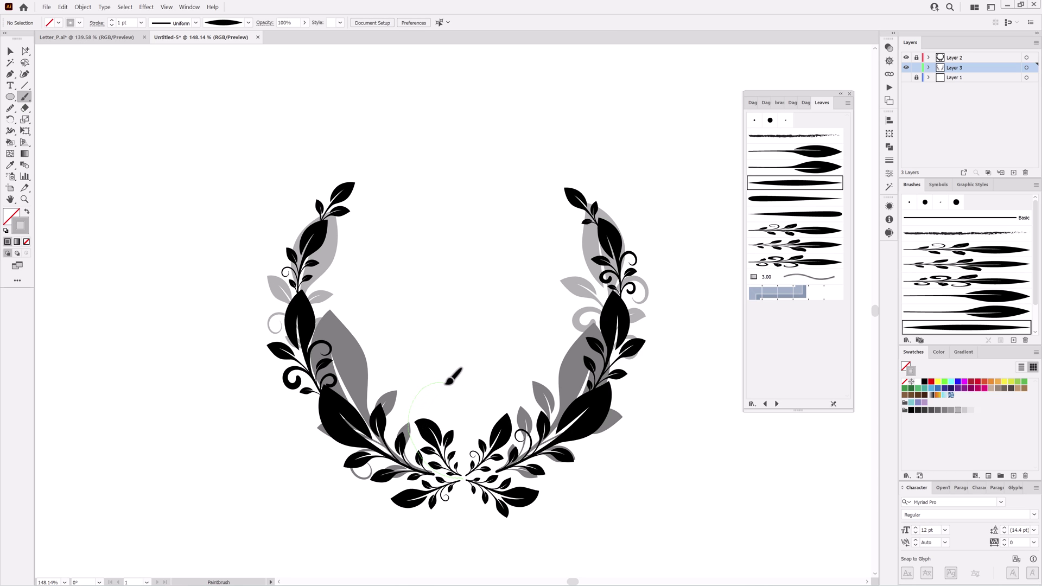
{"action": "left_click_drag", "start_coordinate": [465, 404], "coordinate": [465, 406]}
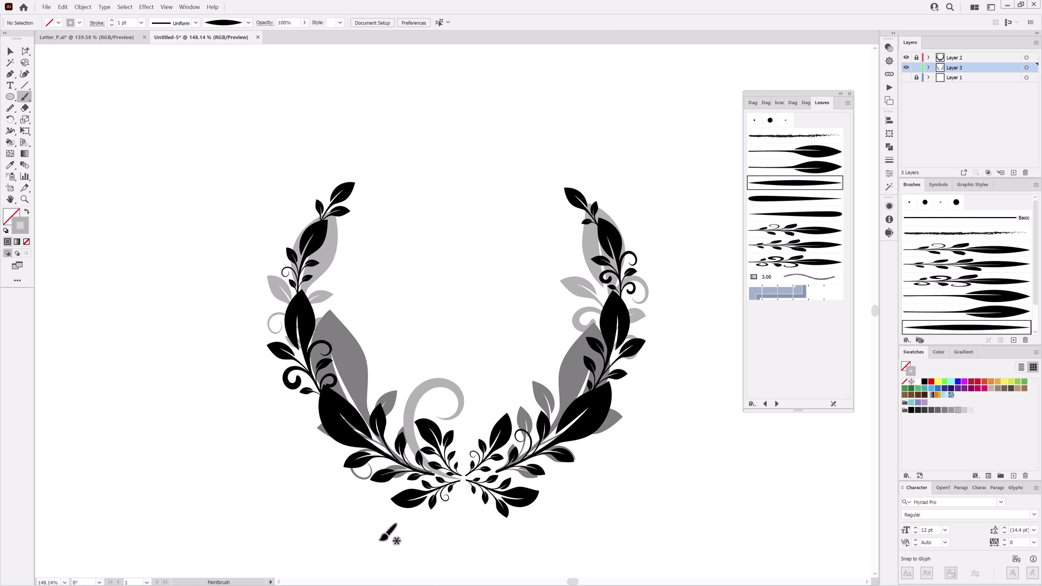
{"action": "left_click", "coordinate": [427, 398]}
{"action": "right_click", "coordinate": [427, 401]}
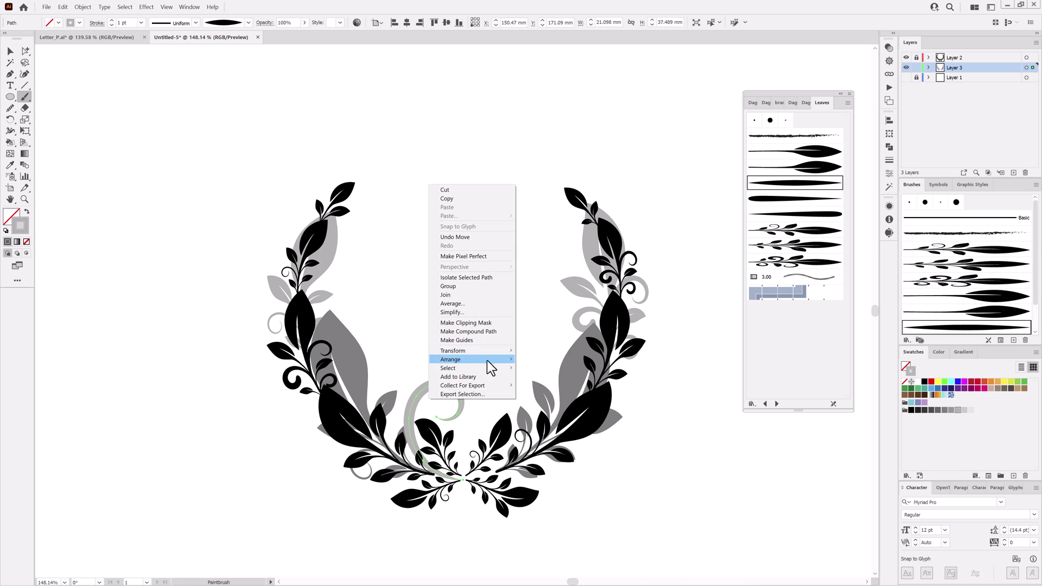
{"action": "mouse_move", "coordinate": [487, 359]}
{"action": "left_click", "coordinate": [538, 378]}
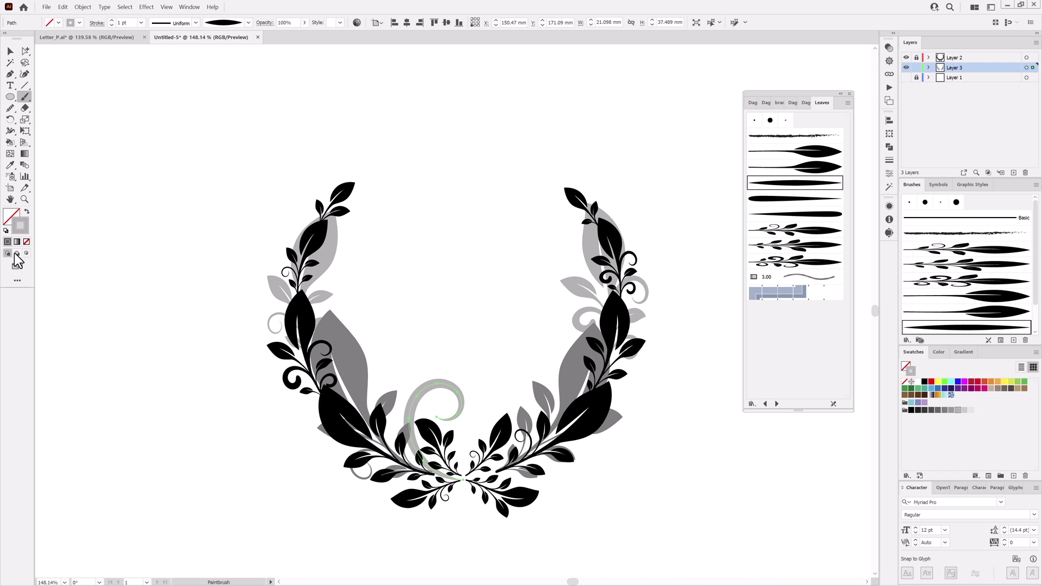
Thin the spiral curl to a 0.5 pt stroke and paint a matching curl on the right in Draw Behind mode.
{"action": "left_click", "coordinate": [112, 25]}
{"action": "left_click", "coordinate": [111, 25]}
{"action": "key", "text": "ctrl+shift+a"}
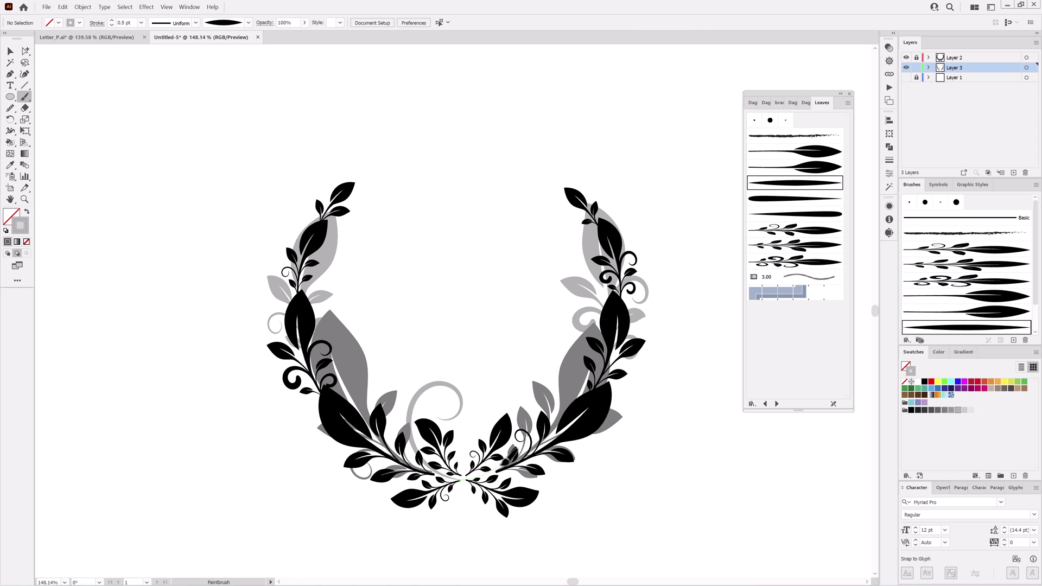
{"action": "left_click_drag", "start_coordinate": [483, 397], "coordinate": [495, 421]}
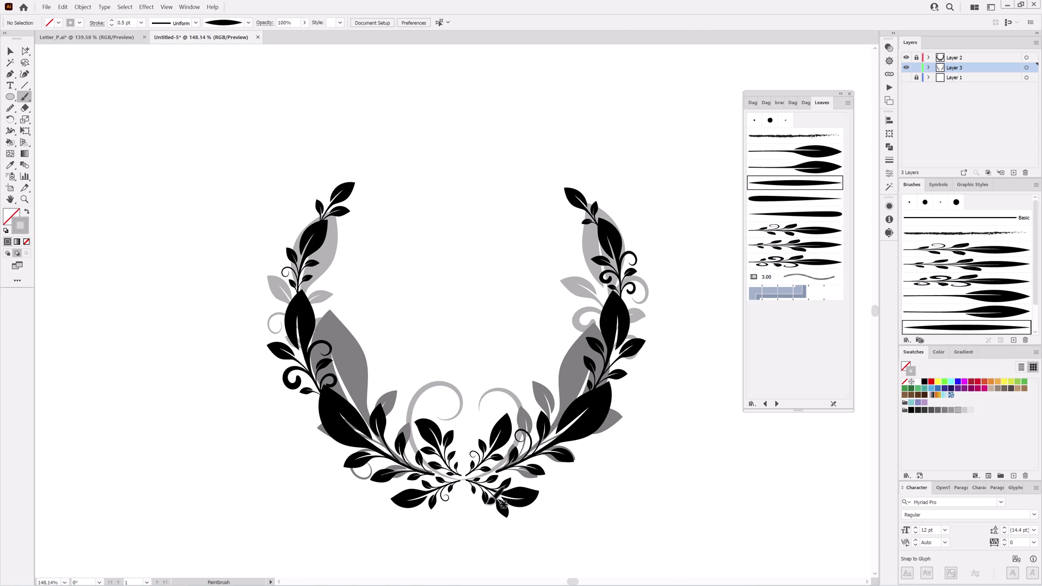
Select the bottom end anchor points where the two light-gray curls meet and center-align them horizontally and vertically.
{"action": "left_click_drag", "start_coordinate": [468, 491], "coordinate": [630, 527]}
{"action": "left_click_drag", "start_coordinate": [651, 370], "coordinate": [686, 371]}
{"action": "left_click", "coordinate": [25, 51]}
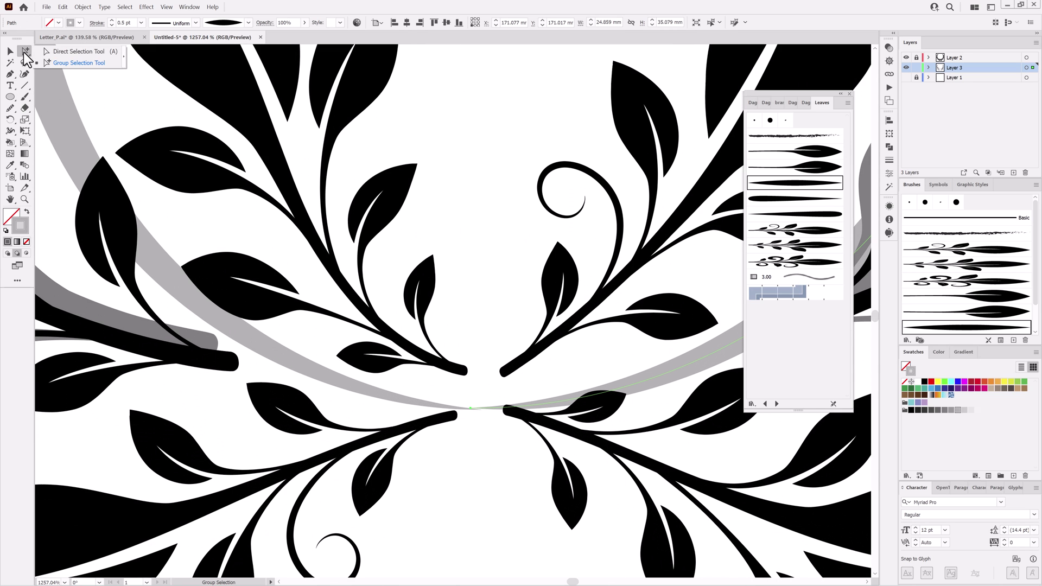
{"action": "left_click_drag", "start_coordinate": [24, 51], "coordinate": [81, 51]}
{"action": "left_click_drag", "start_coordinate": [467, 401], "coordinate": [496, 437]}
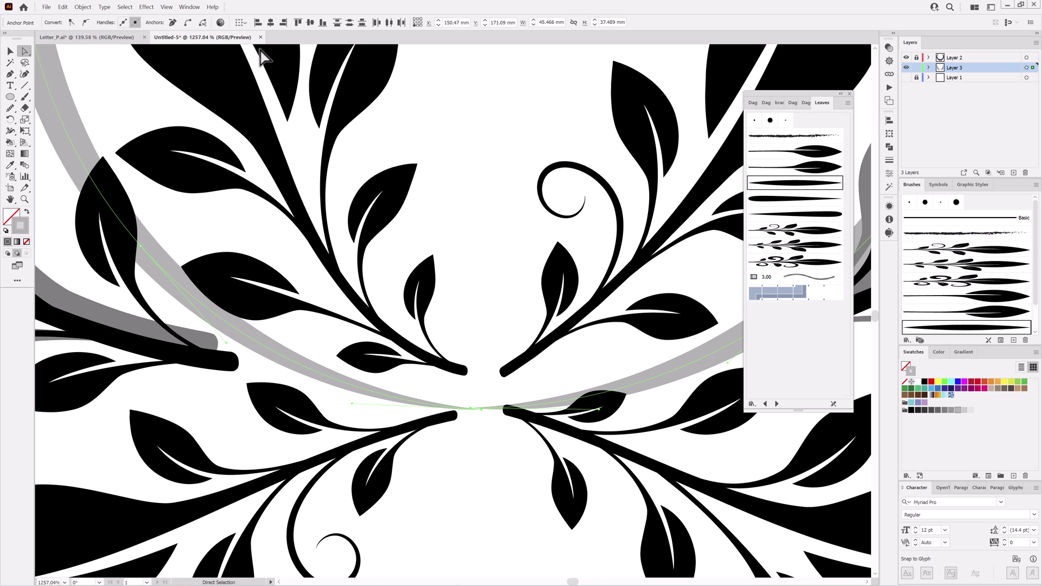
{"action": "left_click", "coordinate": [270, 22]}
{"action": "left_click", "coordinate": [311, 22]}
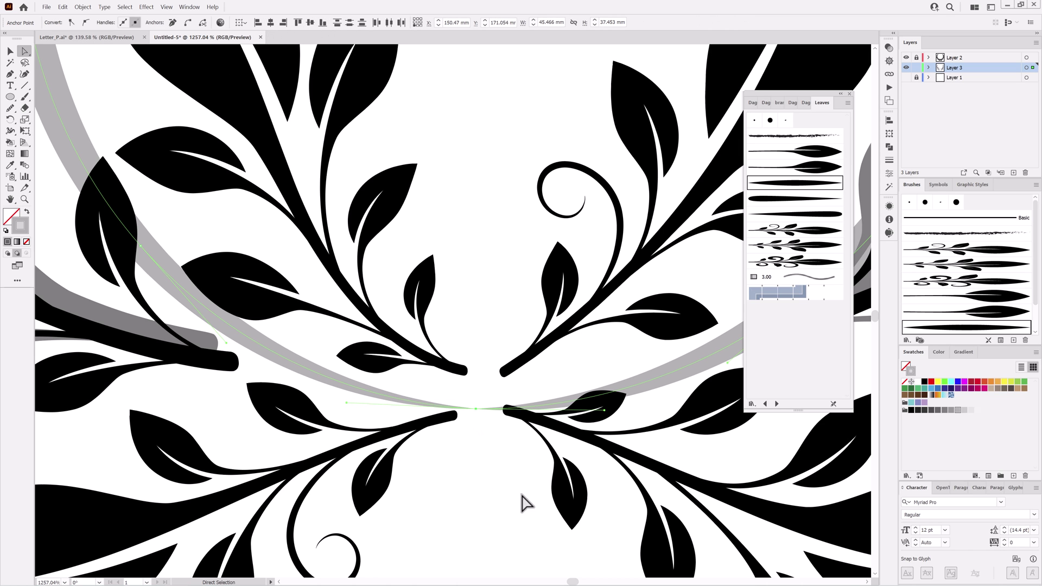
{"action": "left_click_drag", "start_coordinate": [536, 480], "coordinate": [480, 429]}
{"action": "left_click", "coordinate": [551, 308]}
{"action": "left_click_drag", "start_coordinate": [659, 270], "coordinate": [567, 290]}
{"action": "left_click", "coordinate": [568, 291], "text": "alt"}
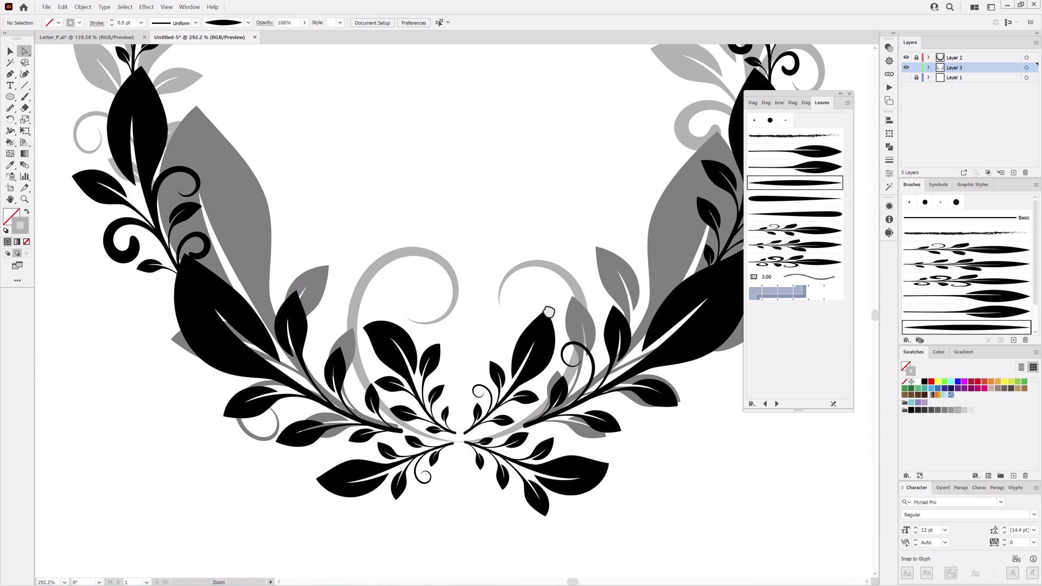
Paint small light-gray leaves on the inner ends of the right and left curls with the two leaf brushes, using a 1 pt stroke.
{"action": "left_click", "coordinate": [25, 96]}
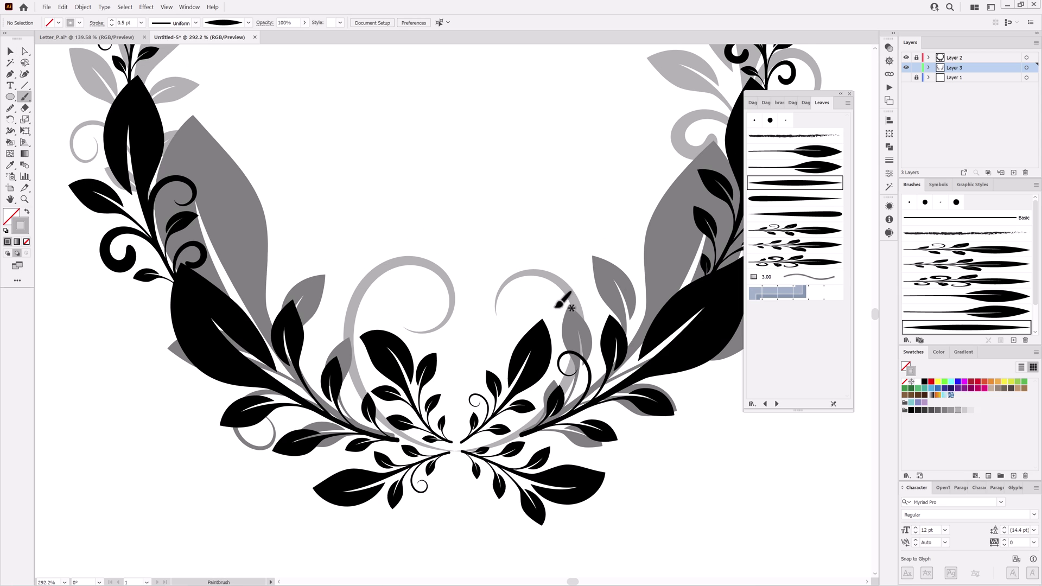
{"action": "left_click", "coordinate": [792, 166]}
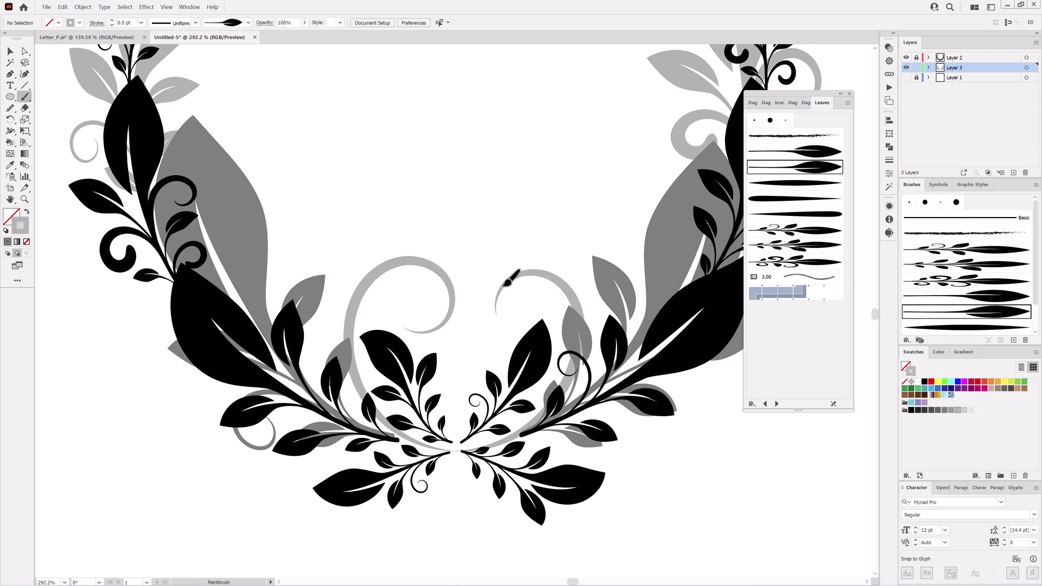
{"action": "left_click_drag", "start_coordinate": [495, 307], "coordinate": [507, 340]}
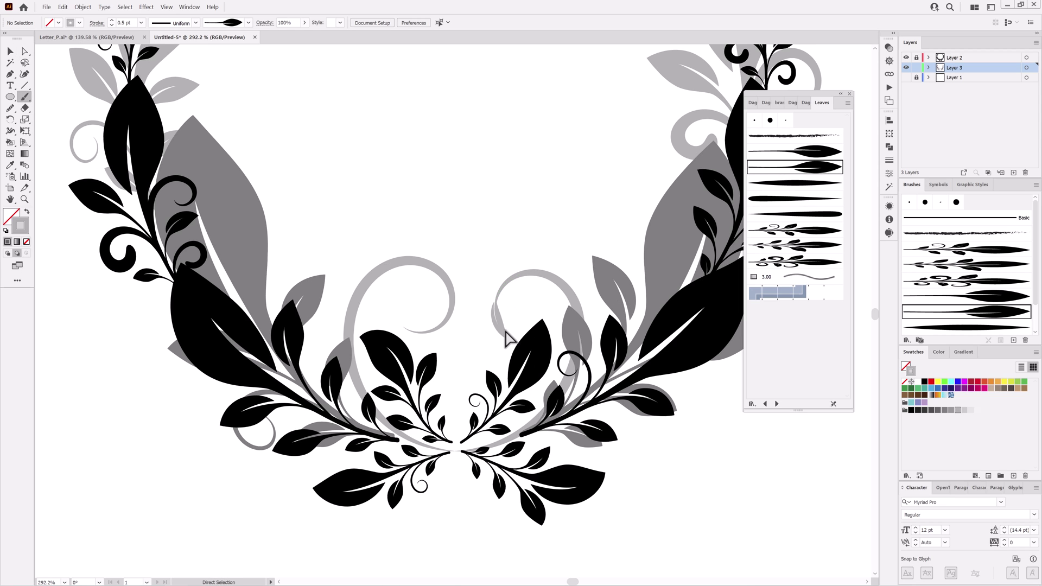
{"action": "left_click", "coordinate": [112, 20]}
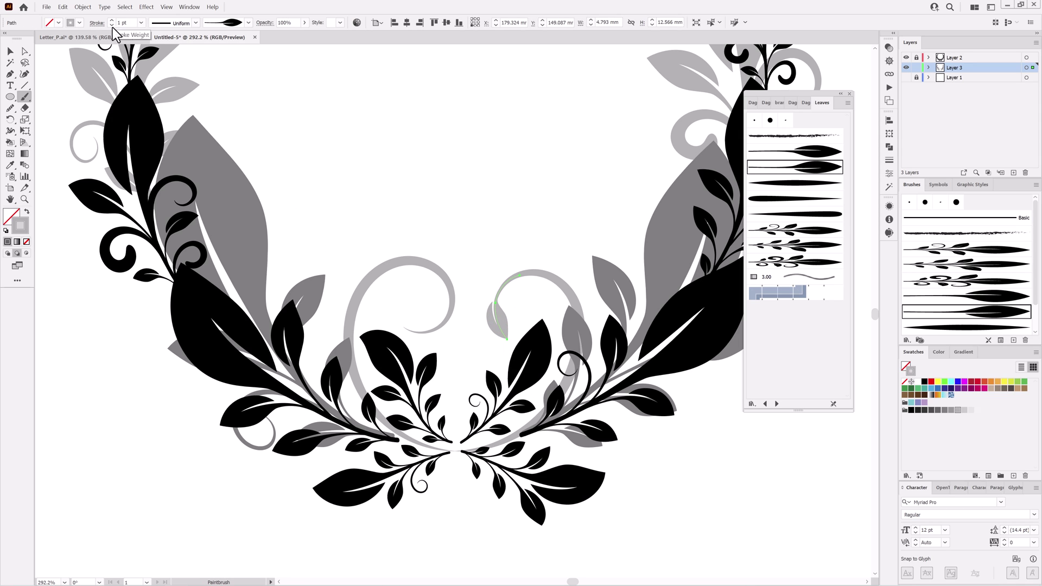
{"action": "key", "text": "ctrl+shift+a"}
{"action": "left_click", "coordinate": [825, 154]}
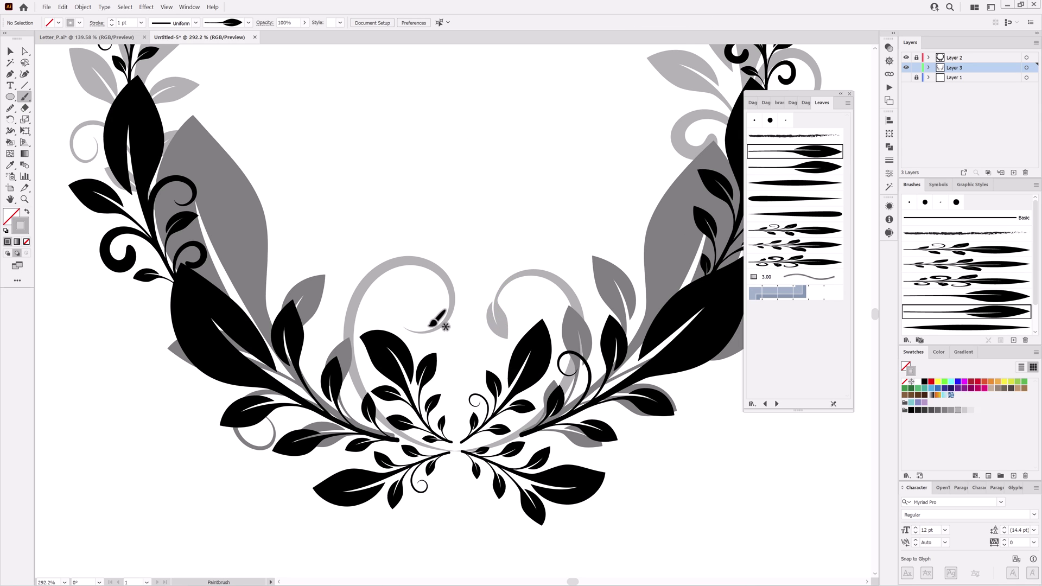
{"action": "mouse_move", "coordinate": [419, 331]}
{"action": "left_mouse_down"}
{"action": "mouse_move", "coordinate": [402, 320]}
{"action": "mouse_move", "coordinate": [388, 285]}
{"action": "left_mouse_up"}
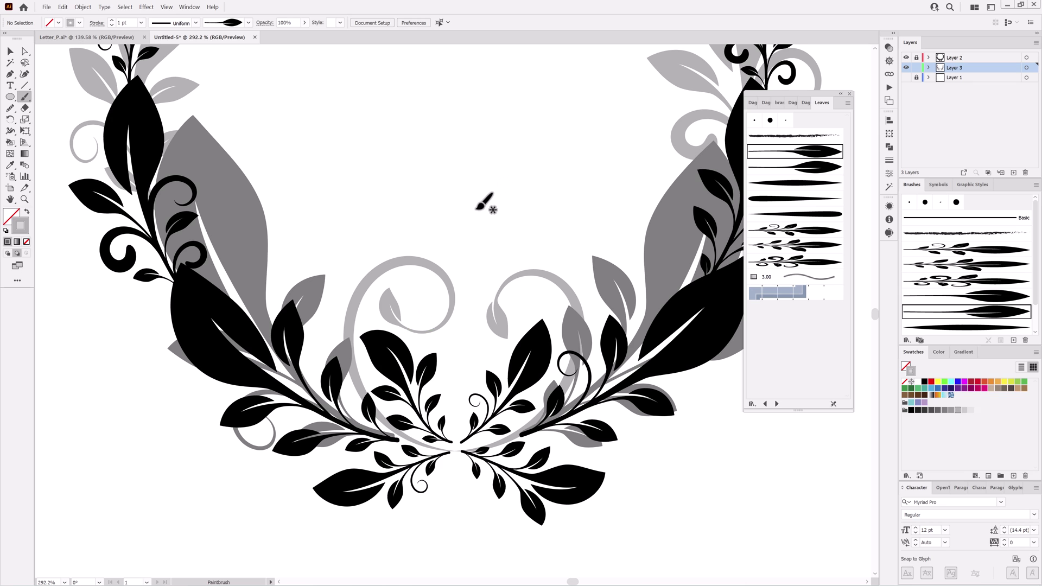
Paint two light-gray sprouts rising from the left curl with the round-ended tapered brush, using a 0.5 pt stroke.
{"action": "left_click", "coordinate": [795, 214]}
{"action": "mouse_move", "coordinate": [352, 305]}
{"action": "left_mouse_down"}
{"action": "mouse_move", "coordinate": [360, 256]}
{"action": "mouse_move", "coordinate": [334, 247]}
{"action": "left_mouse_up"}
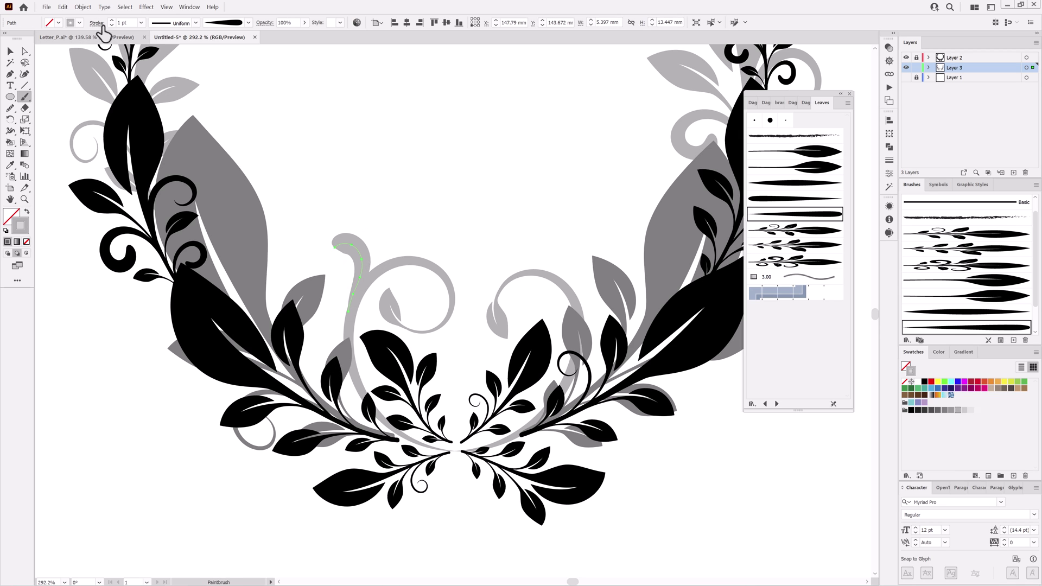
{"action": "key", "text": "ctrl+shift+a"}
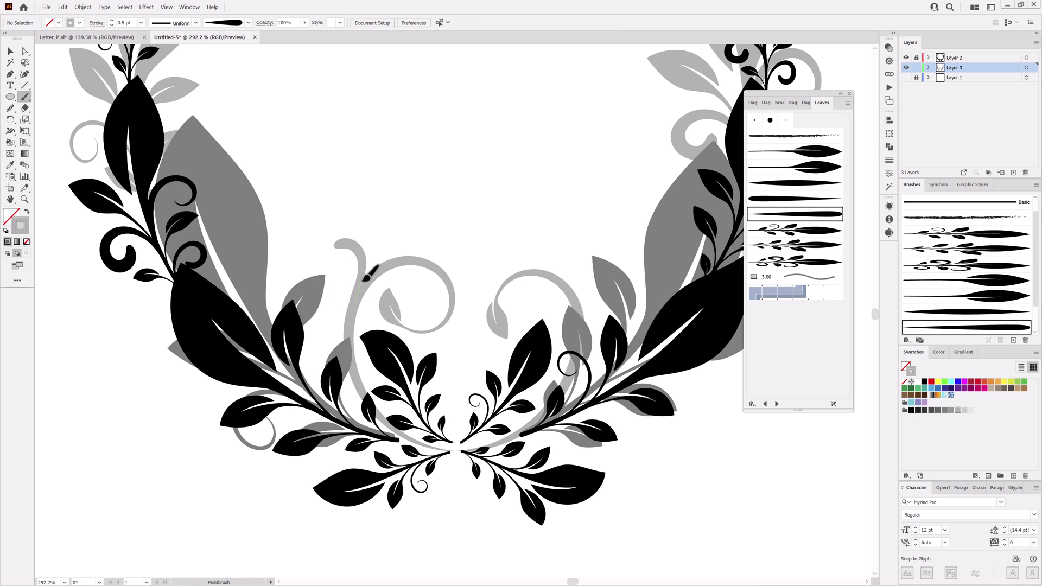
{"action": "left_click_drag", "start_coordinate": [369, 257], "coordinate": [361, 235]}
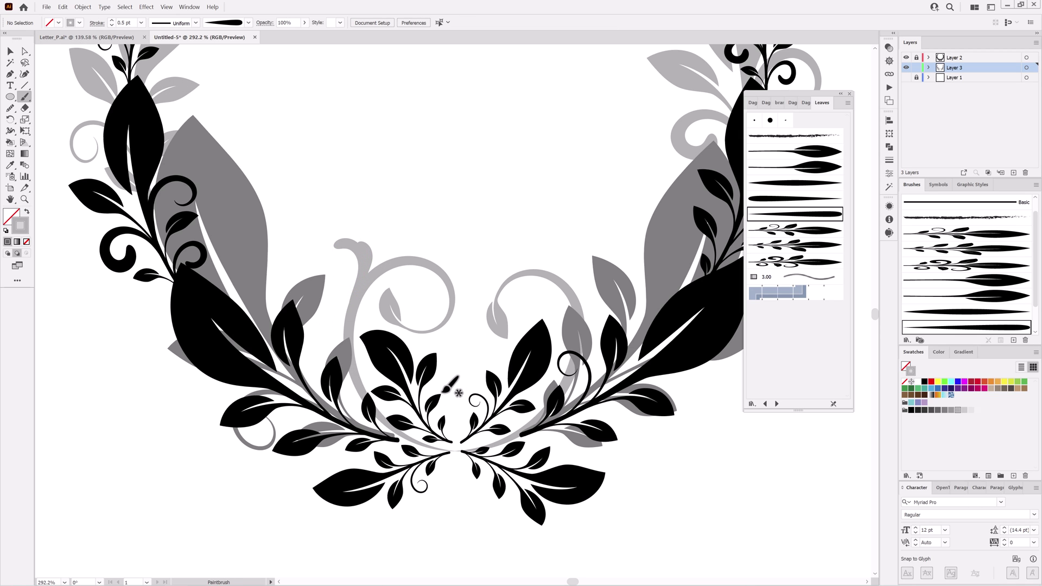
{"action": "left_click_drag", "start_coordinate": [581, 308], "coordinate": [571, 289]}
{"action": "left_click_drag", "start_coordinate": [566, 253], "coordinate": [562, 252]}
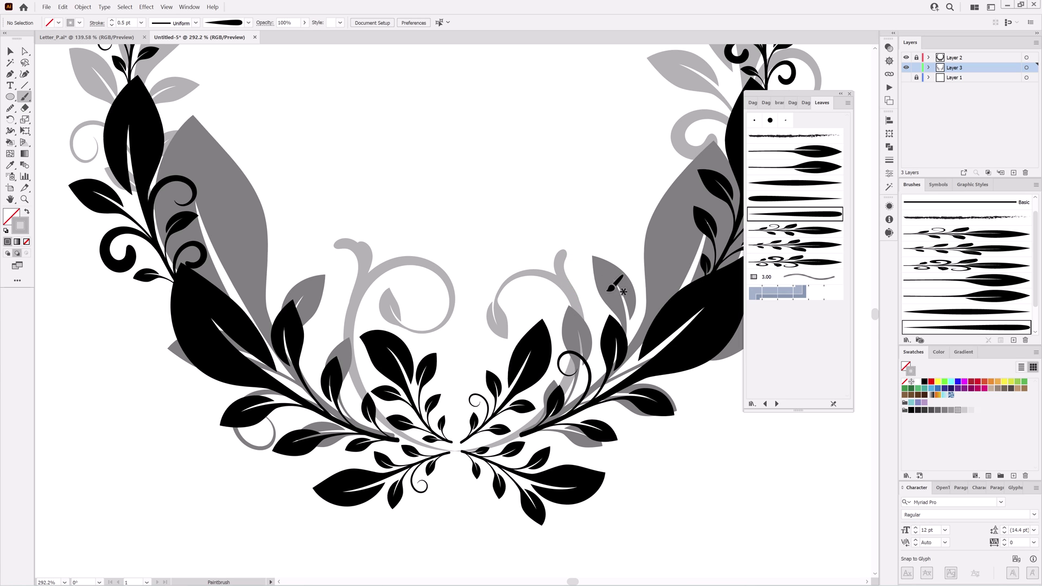
{"action": "left_click", "coordinate": [63, 6]}
{"action": "left_click", "coordinate": [76, 18]}
Paint a pointed curving sprout and a round-ended sprout off the right curl with the tapered brushes at 0.5 pt.
{"action": "left_click", "coordinate": [805, 183]}
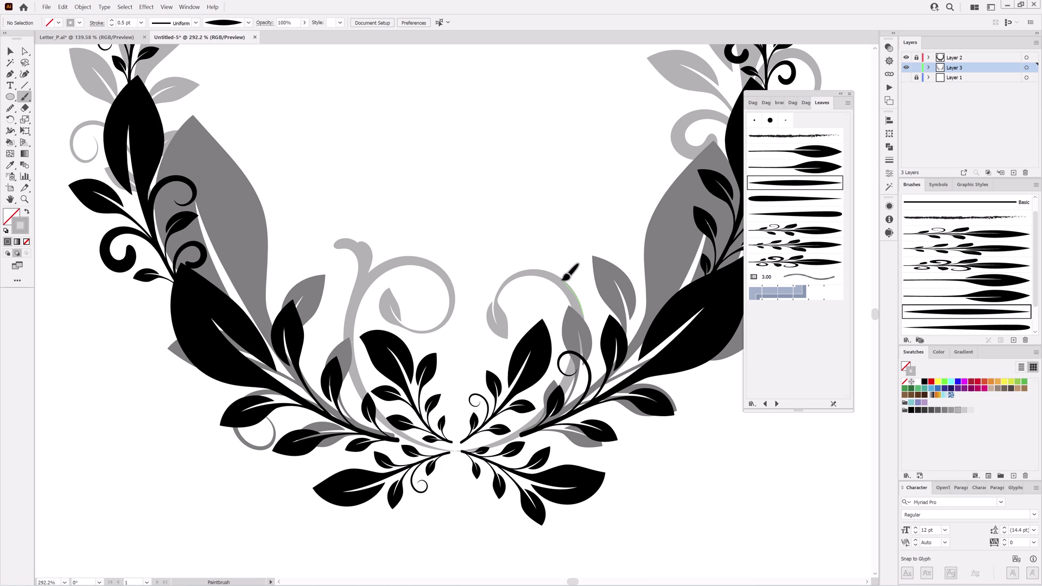
{"action": "mouse_move", "coordinate": [564, 280]}
{"action": "left_mouse_down"}
{"action": "mouse_move", "coordinate": [554, 254]}
{"action": "mouse_move", "coordinate": [577, 239]}
{"action": "left_mouse_up"}
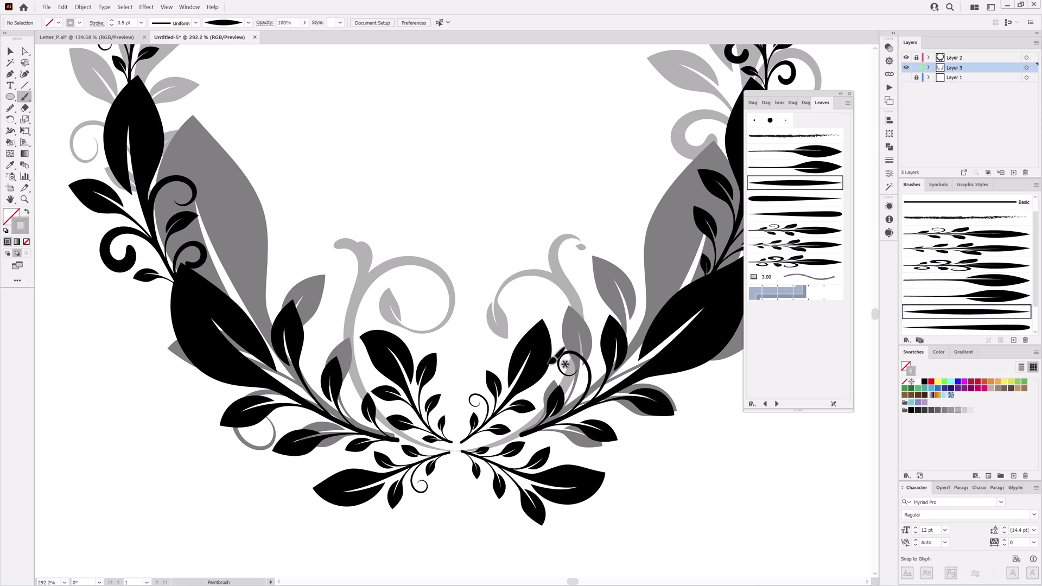
{"action": "left_click", "coordinate": [798, 215]}
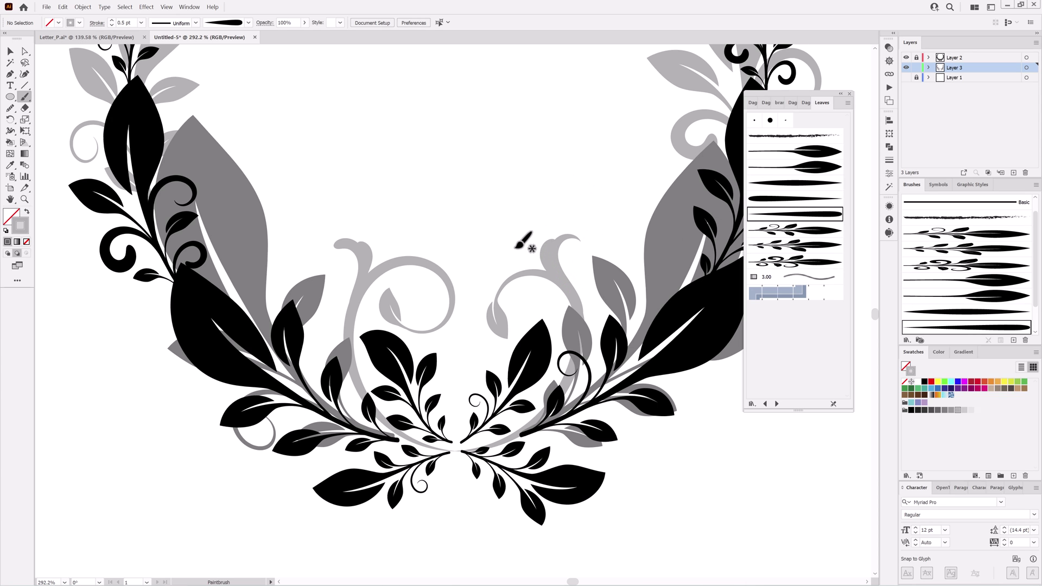
{"action": "left_click_drag", "start_coordinate": [525, 247], "coordinate": [522, 242]}
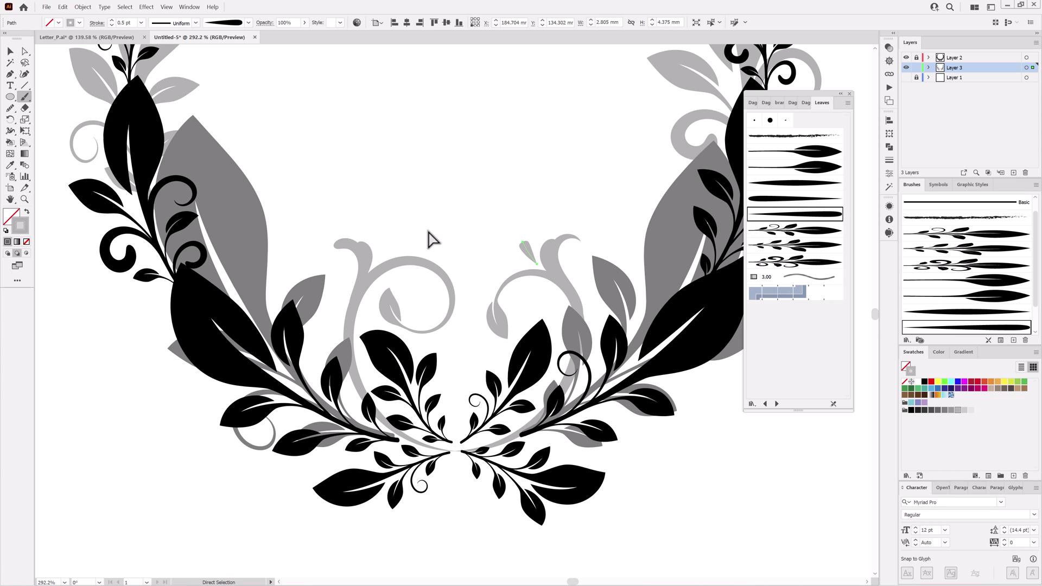
{"action": "left_click", "coordinate": [577, 188], "text": "ctrl"}
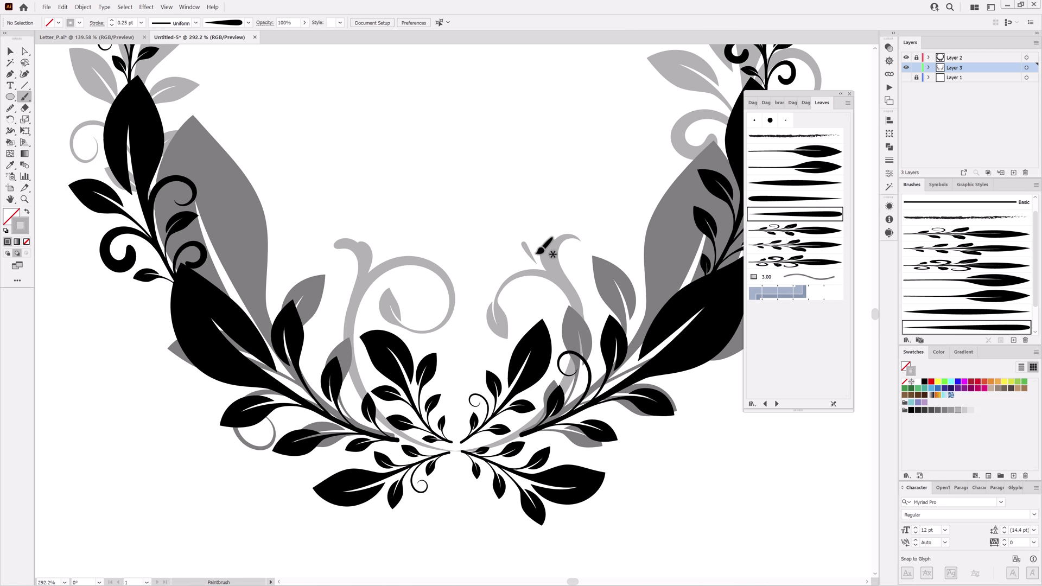
{"action": "left_click_drag", "start_coordinate": [535, 255], "coordinate": [536, 233]}
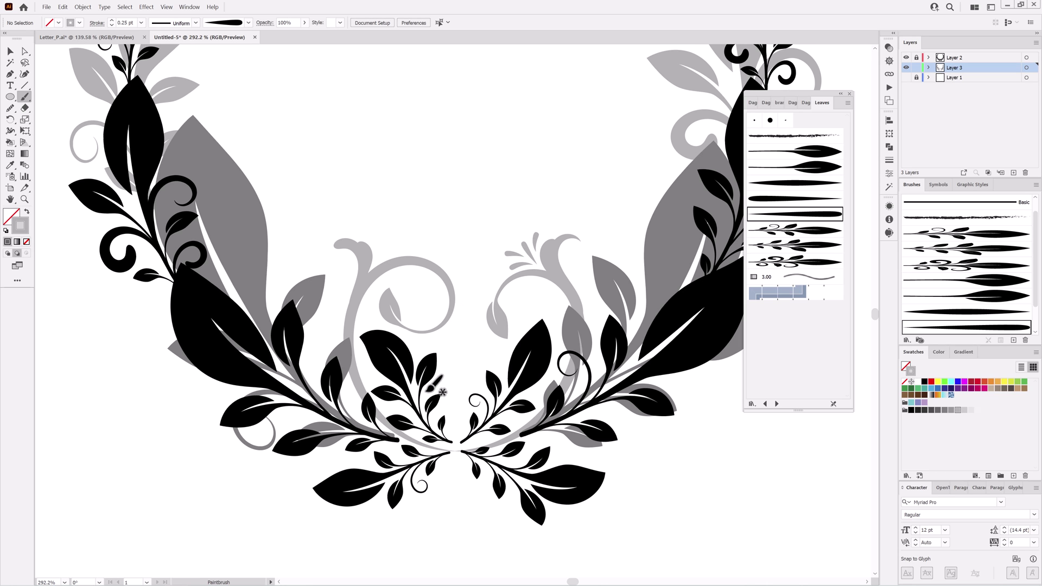
{"action": "key", "text": "ctrl+z"}
{"action": "key", "text": "ctrl+z"}
{"action": "key", "text": "ctrl+z"}
{"action": "key", "text": "ctrl+z"}
Replace the drop-shaped stroke above the right gray curl with a fan of curved drop strokes at 0.3 pt.
{"action": "left_click_drag", "start_coordinate": [528, 237], "coordinate": [586, 238]}
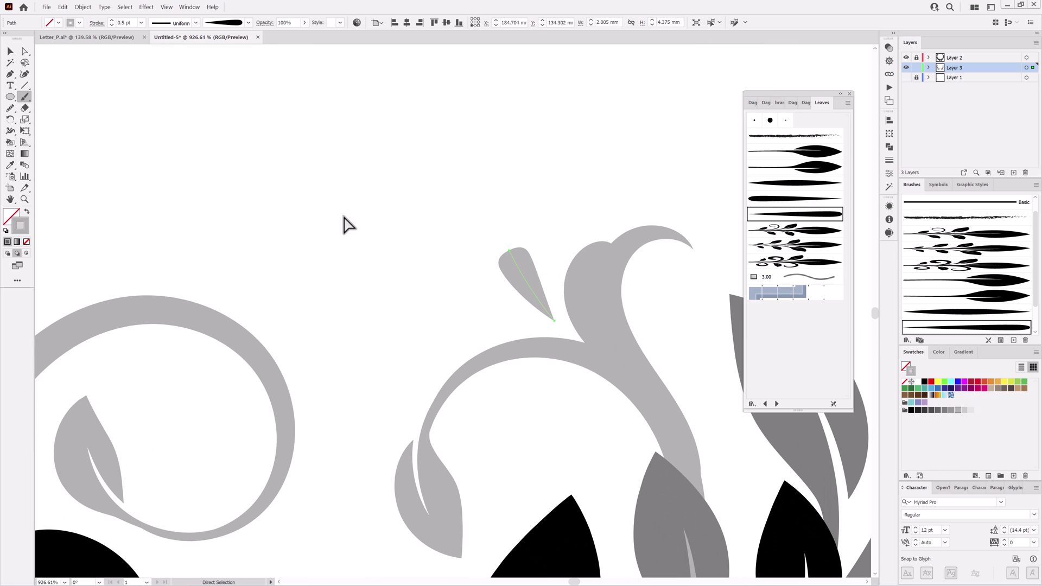
{"action": "left_click", "coordinate": [111, 25]}
{"action": "left_click", "coordinate": [112, 25]}
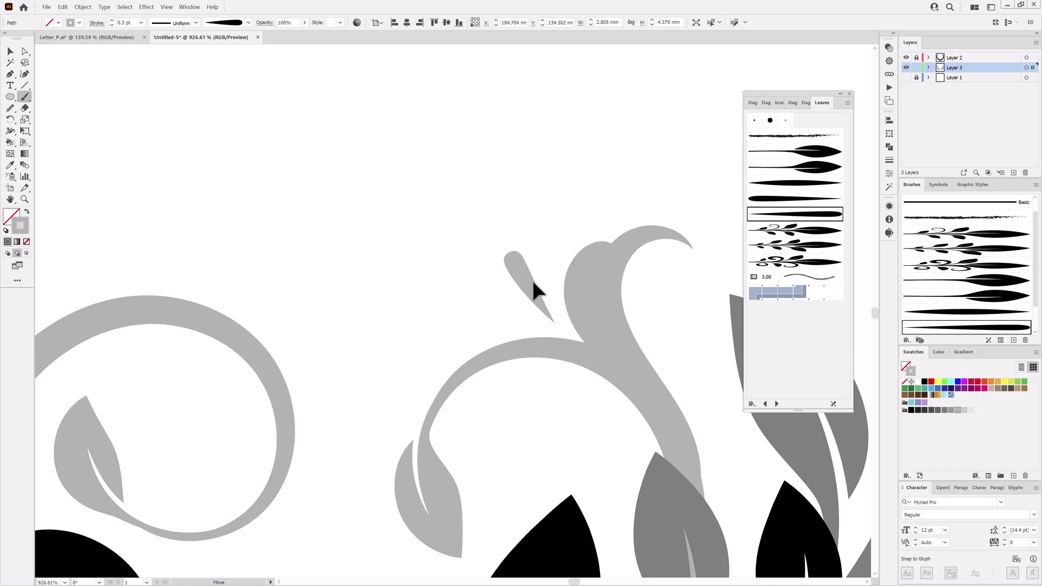
{"action": "mouse_move", "coordinate": [533, 289]}
{"action": "left_mouse_down"}
{"action": "mouse_move", "coordinate": [545, 298]}
{"action": "mouse_move", "coordinate": [518, 266]}
{"action": "mouse_move", "coordinate": [553, 241]}
{"action": "left_mouse_up"}
{"action": "key", "text": "Delete"}
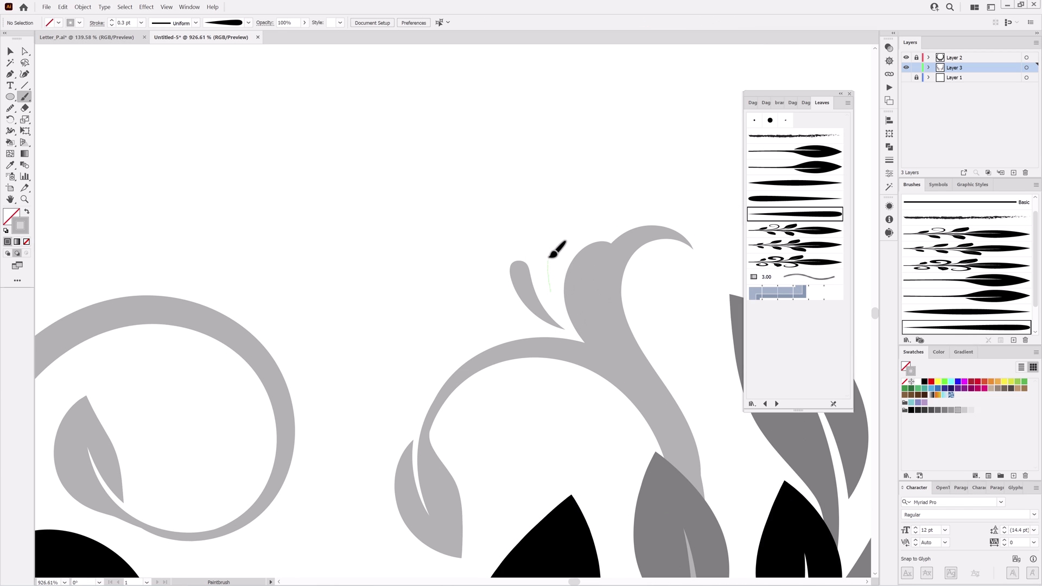
{"action": "mouse_move", "coordinate": [536, 327]}
{"action": "left_mouse_down"}
{"action": "mouse_move", "coordinate": [504, 318]}
{"action": "mouse_move", "coordinate": [455, 330]}
{"action": "mouse_move", "coordinate": [471, 342]}
{"action": "left_mouse_up"}
Paint a matching fan of 0.3 pt light-gray drop strokes above the left curl, beside its sprout.
{"action": "left_click_drag", "start_coordinate": [666, 406], "coordinate": [576, 400]}
{"action": "left_click_drag", "start_coordinate": [640, 428], "coordinate": [609, 358]}
{"action": "left_click_drag", "start_coordinate": [434, 282], "coordinate": [460, 315]}
{"action": "mouse_move", "coordinate": [369, 335]}
{"action": "left_mouse_down"}
{"action": "mouse_move", "coordinate": [405, 294]}
{"action": "mouse_move", "coordinate": [471, 261]}
{"action": "left_mouse_up"}
{"action": "mouse_move", "coordinate": [410, 319]}
{"action": "left_mouse_down"}
{"action": "mouse_move", "coordinate": [454, 294]}
{"action": "mouse_move", "coordinate": [533, 290]}
{"action": "left_mouse_up"}
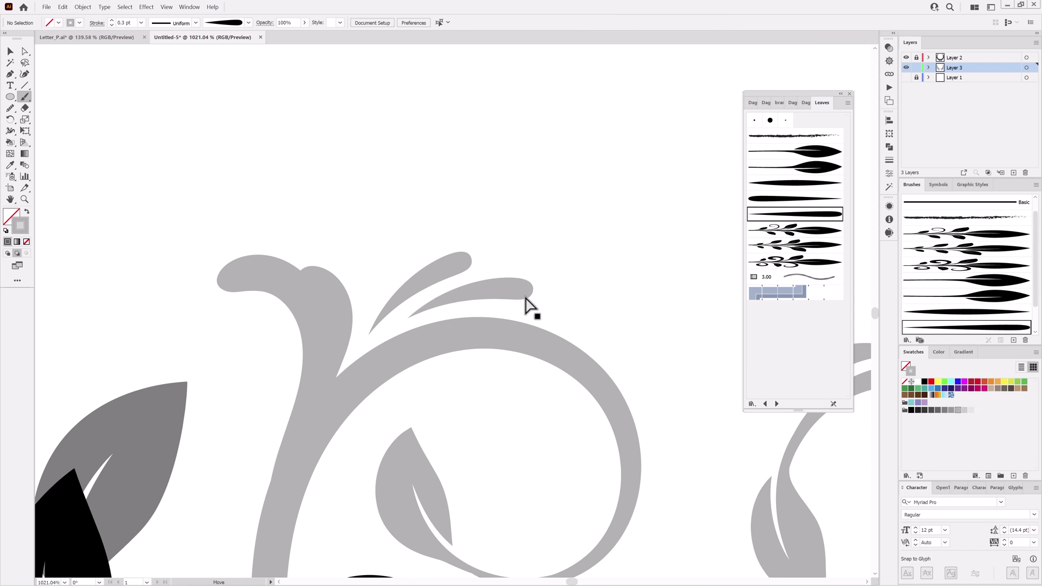
{"action": "left_click_drag", "start_coordinate": [369, 308], "coordinate": [367, 223]}
{"action": "left_click_drag", "start_coordinate": [619, 384], "coordinate": [493, 361]}
{"action": "mouse_move", "coordinate": [630, 310]}
{"action": "left_mouse_down"}
{"action": "mouse_move", "coordinate": [460, 285]}
{"action": "mouse_move", "coordinate": [475, 320]}
{"action": "left_mouse_up"}
{"action": "left_click_drag", "start_coordinate": [585, 322], "coordinate": [556, 317]}
{"action": "left_click_drag", "start_coordinate": [583, 271], "coordinate": [552, 307]}
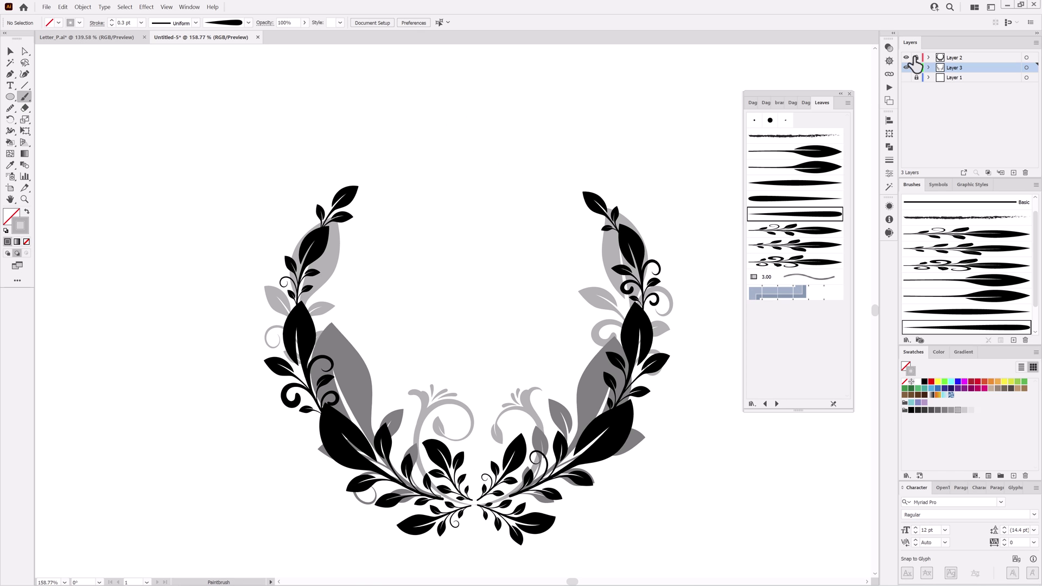
Unlock Layer 2 and recolor the two small inner black branches at the bottom center with a dark-gray stroke.
{"action": "left_click_drag", "start_coordinate": [24, 51], "coordinate": [60, 65]}
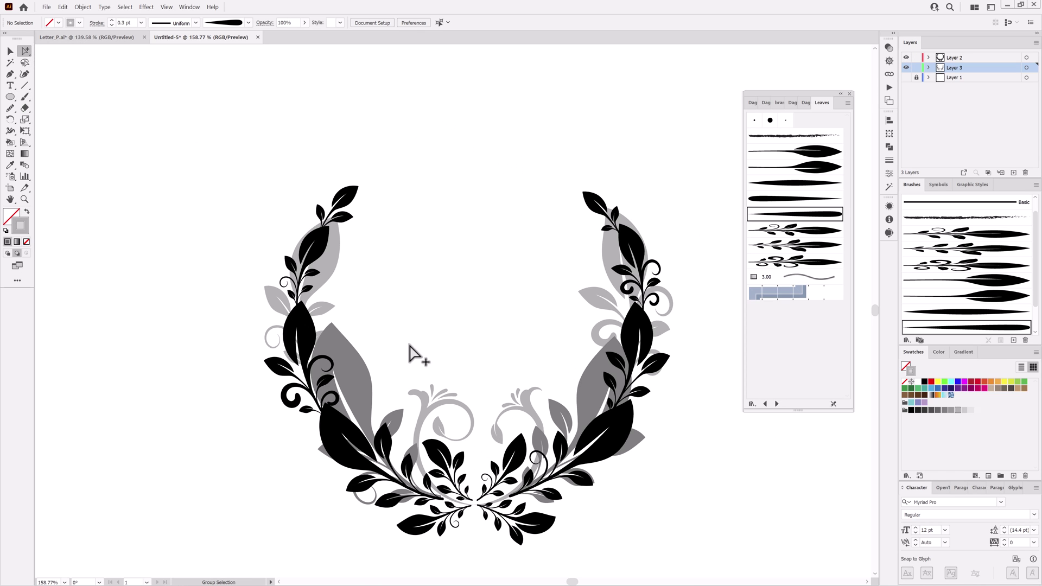
{"action": "left_click", "coordinate": [456, 469]}
{"action": "left_click", "coordinate": [508, 459], "text": "shift"}
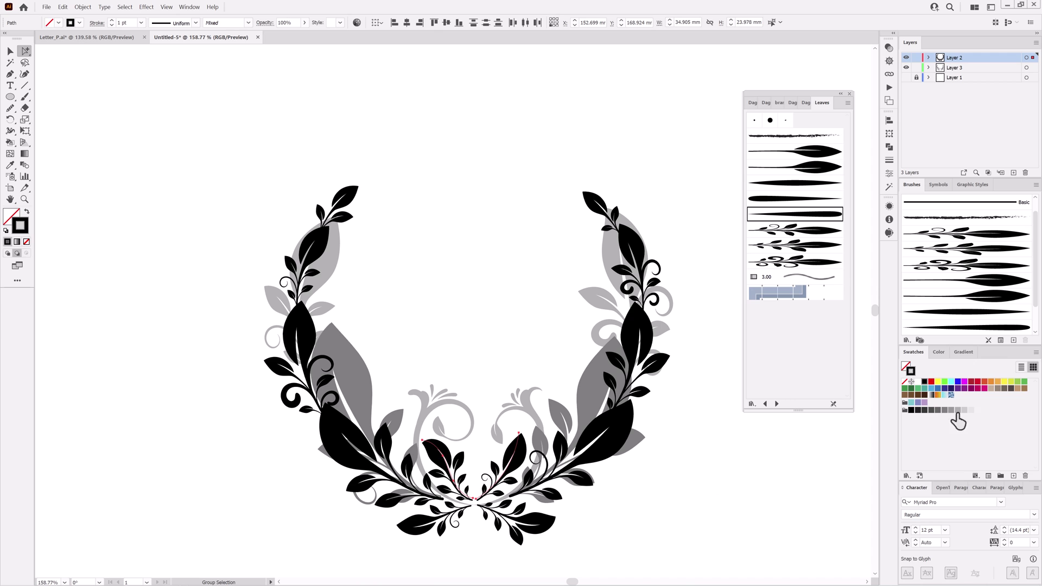
{"action": "left_click", "coordinate": [931, 410]}
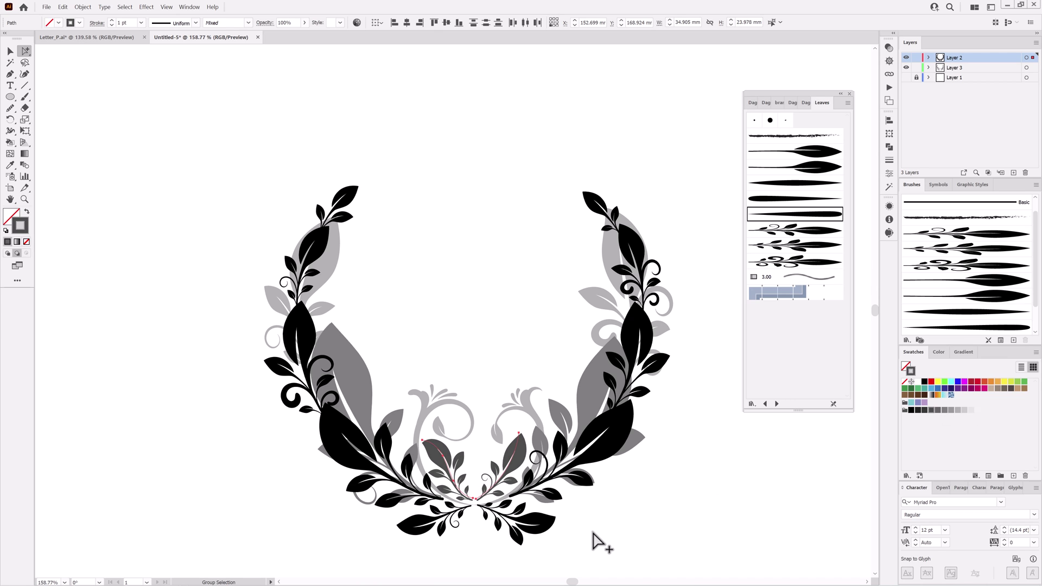
Recolor the two lowest black branches at the bottom of the wreath with a medium-gray stroke.
{"action": "left_click", "coordinate": [519, 522]}
{"action": "left_click", "coordinate": [434, 531], "text": "shift"}
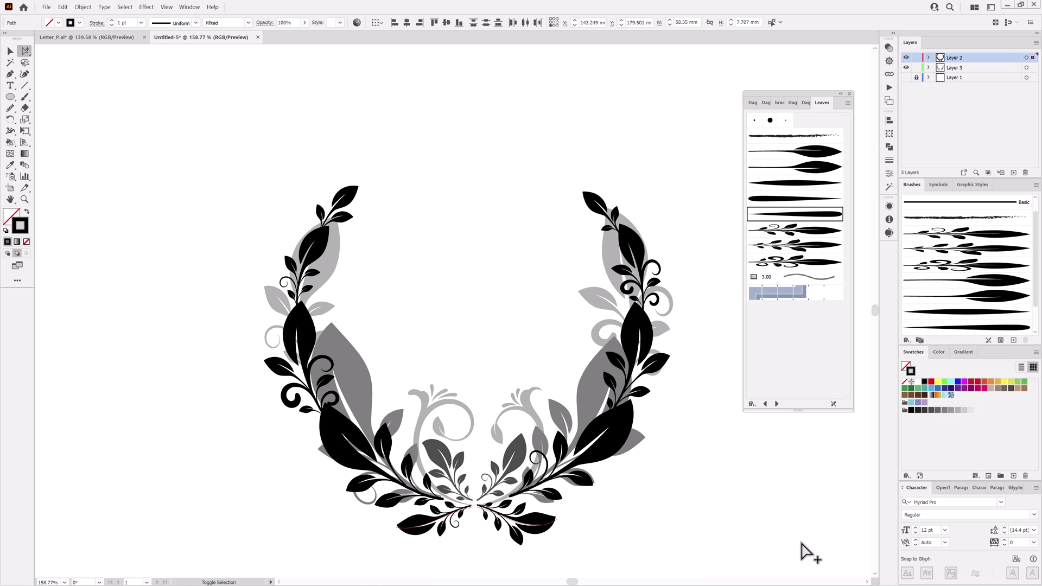
{"action": "left_click", "coordinate": [950, 411]}
{"action": "left_click", "coordinate": [716, 508]}
Duplicate Layer 2 and Layer 3 and hide the two original layers.
{"action": "mouse_move", "coordinate": [700, 491]}
{"action": "left_mouse_down"}
{"action": "mouse_move", "coordinate": [659, 490]}
{"action": "mouse_move", "coordinate": [705, 487]}
{"action": "left_mouse_up"}
{"action": "left_click_drag", "start_coordinate": [612, 302], "coordinate": [578, 332]}
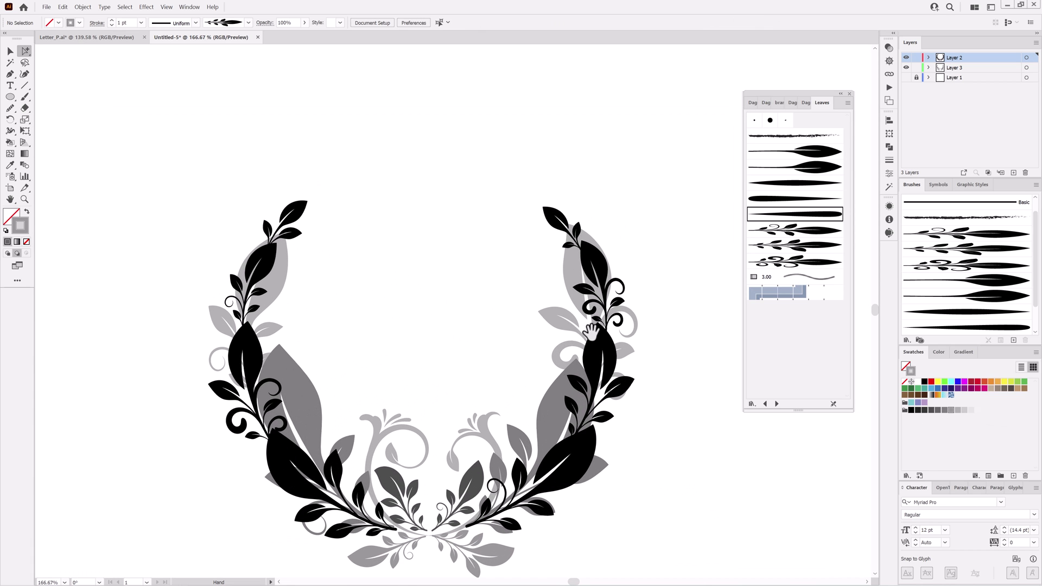
{"action": "key", "text": "ctrl+0"}
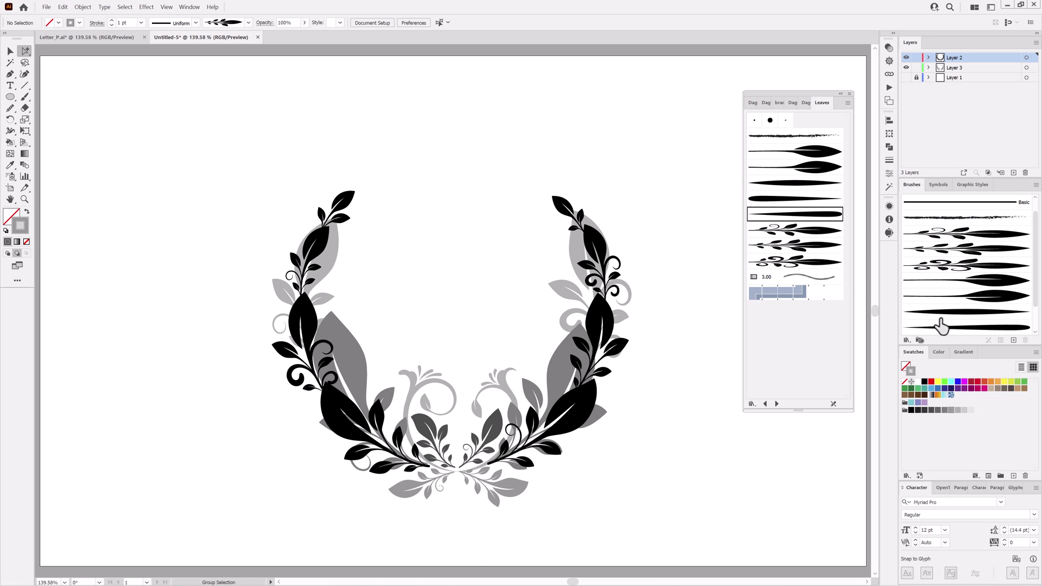
{"action": "left_click", "coordinate": [996, 70], "text": "shift"}
{"action": "left_click_drag", "start_coordinate": [996, 70], "coordinate": [1013, 173]}
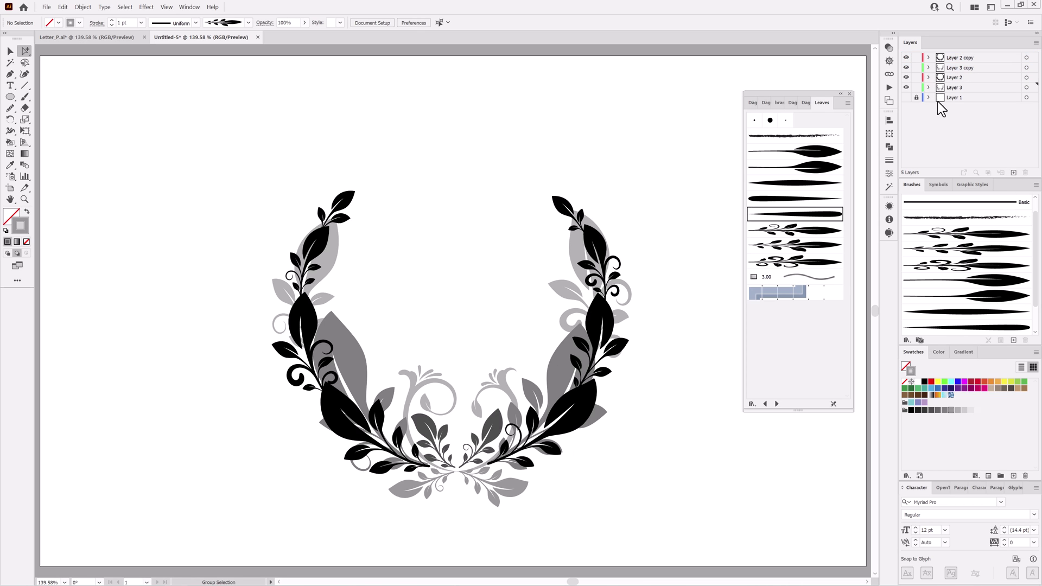
Set the Magic Wand's fill color tolerance to 0 and select all matching brush strokes in the wreath from a black branch.
{"action": "left_click", "coordinate": [9, 62]}
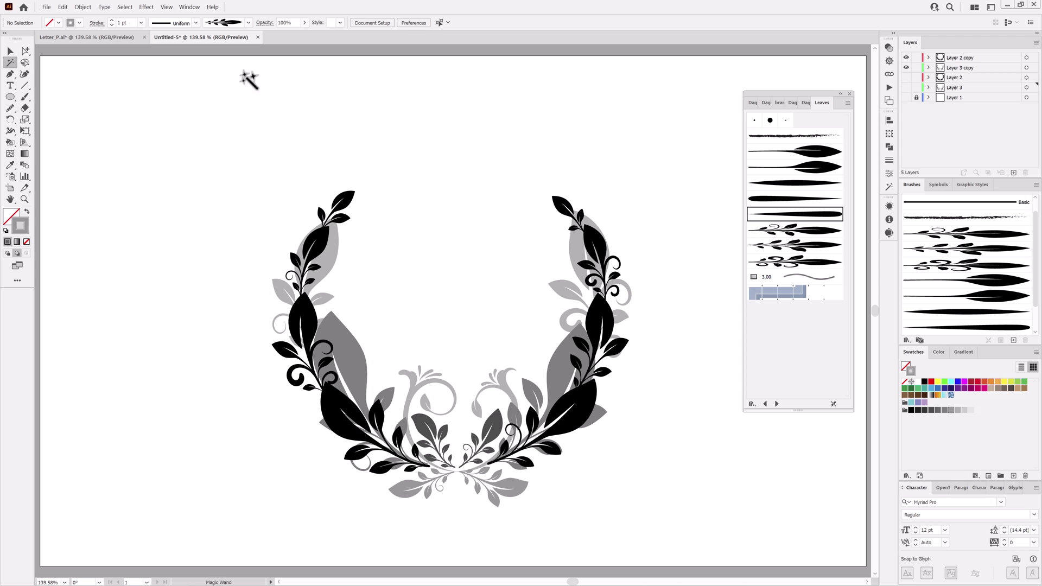
{"action": "left_click", "coordinate": [889, 187]}
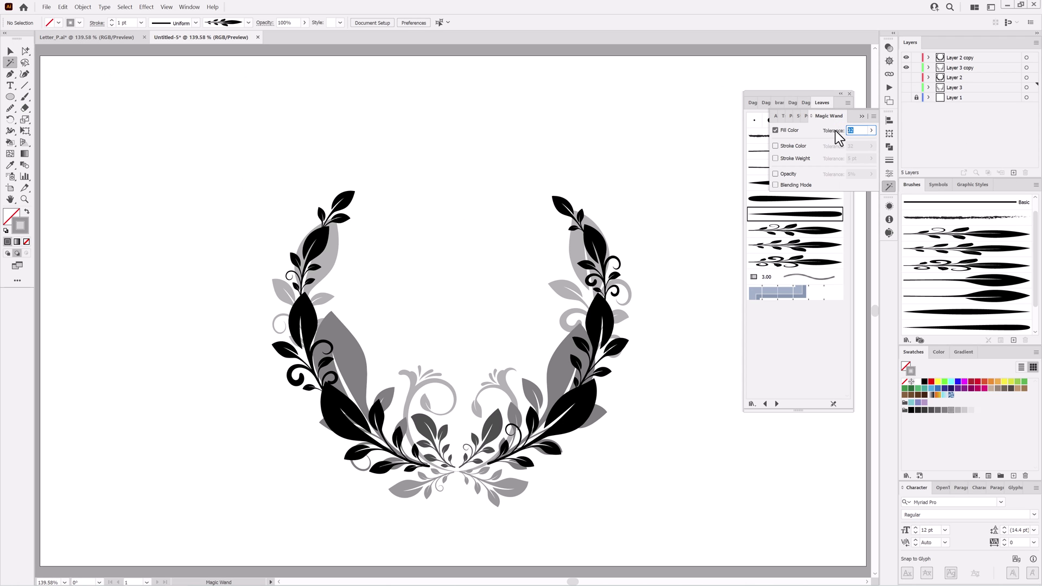
{"action": "left_click", "coordinate": [600, 242]}
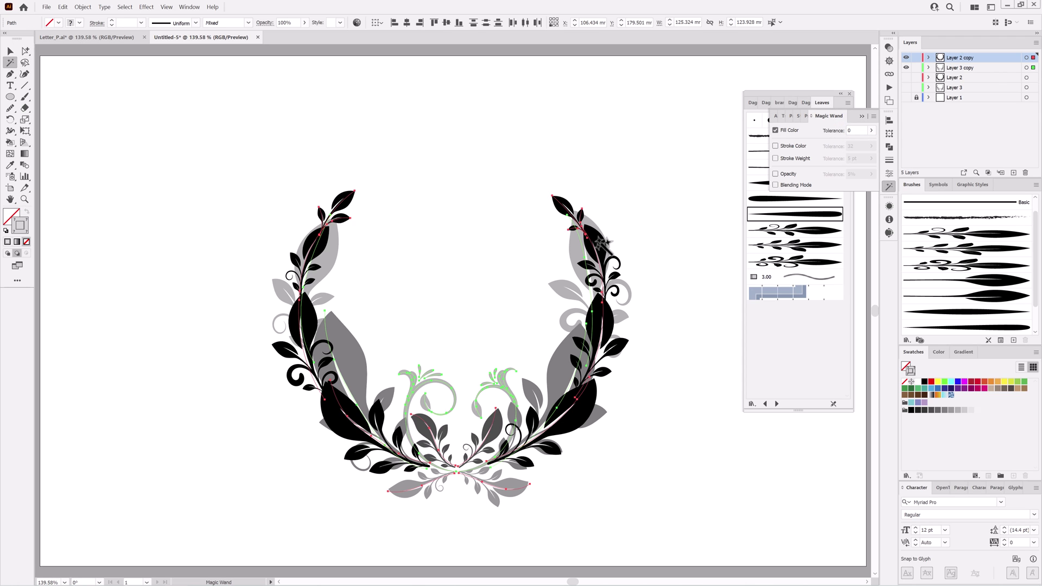
Set the Magic Wand to match only stroke color with tolerance 0 and select all black branches of the wreath.
{"action": "left_click", "coordinate": [775, 130]}
{"action": "left_click", "coordinate": [776, 146]}
{"action": "left_click_drag", "start_coordinate": [854, 145], "coordinate": [823, 145]}
{"action": "type", "text": "0"}
{"action": "left_click", "coordinate": [613, 229]}
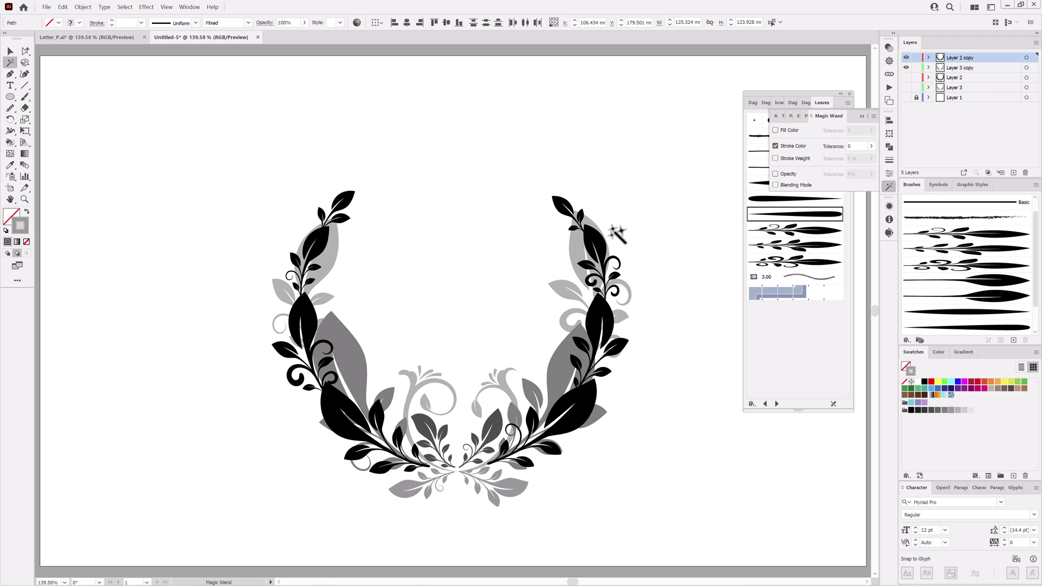
{"action": "left_click", "coordinate": [613, 229]}
Recolor the selected black branches with a dark-green stroke, #417143.
{"action": "left_click", "coordinate": [911, 389]}
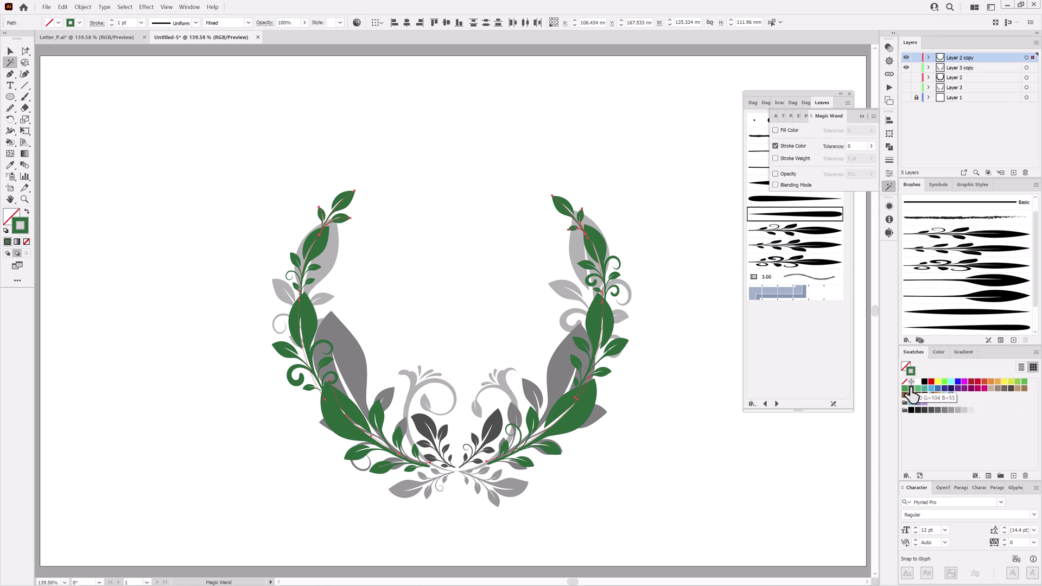
{"action": "left_click", "coordinate": [942, 352]}
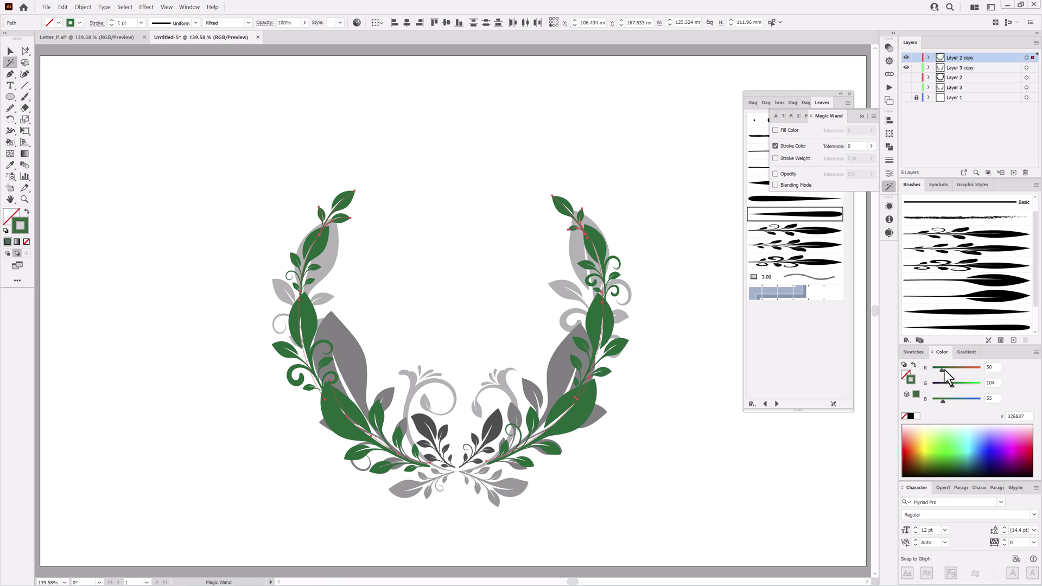
{"action": "left_click_drag", "start_coordinate": [952, 383], "coordinate": [953, 385]}
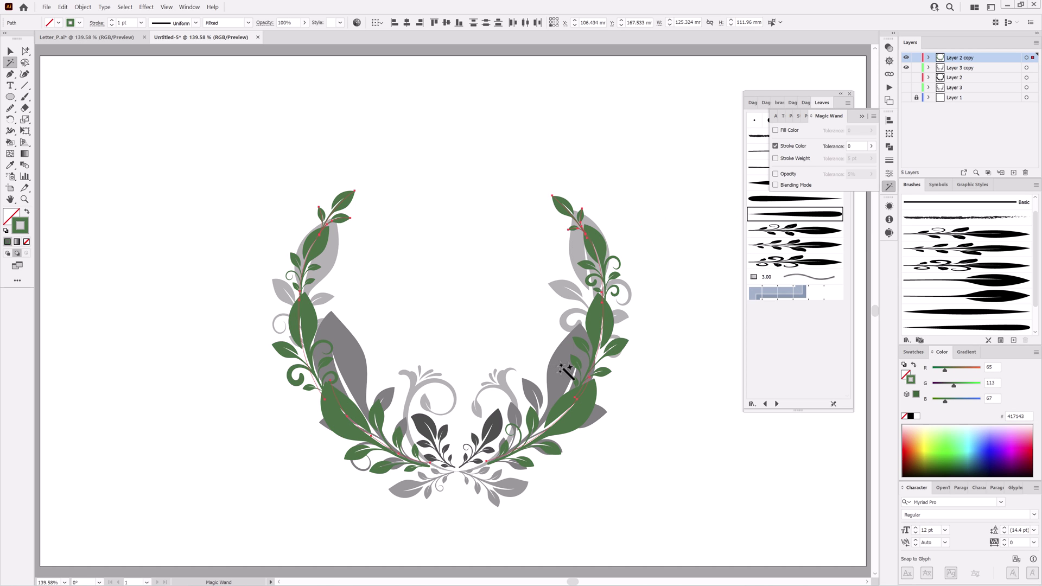
Select all medium-gray leaves behind the main branches by stroke color and recolor them a muted medium green.
{"action": "left_click", "coordinate": [581, 367]}
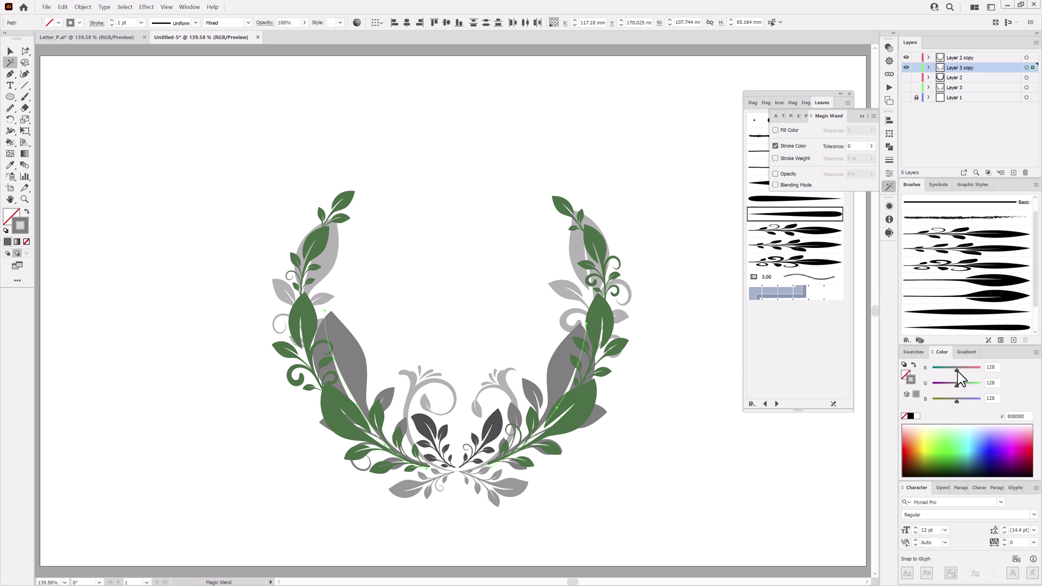
{"action": "left_click", "coordinate": [921, 353]}
{"action": "left_click", "coordinate": [904, 389]}
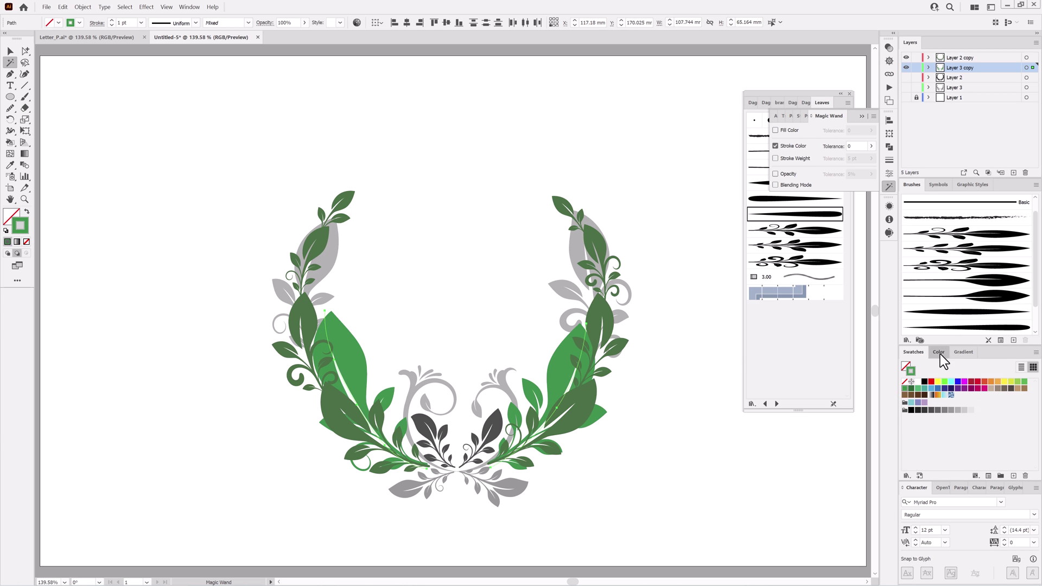
{"action": "left_click", "coordinate": [940, 354]}
{"action": "left_click_drag", "start_coordinate": [956, 386], "coordinate": [963, 385]}
{"action": "left_click", "coordinate": [950, 369]}
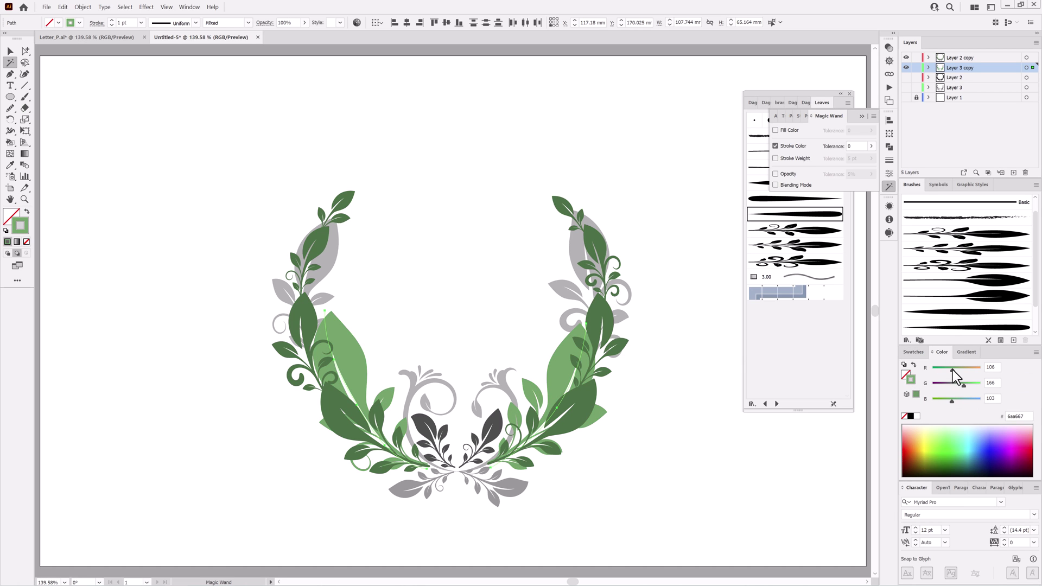
{"action": "left_click_drag", "start_coordinate": [963, 385], "coordinate": [966, 385]}
Select all light-gray leaves and swirls by stroke color and recolor them a pale green.
{"action": "left_click", "coordinate": [577, 248]}
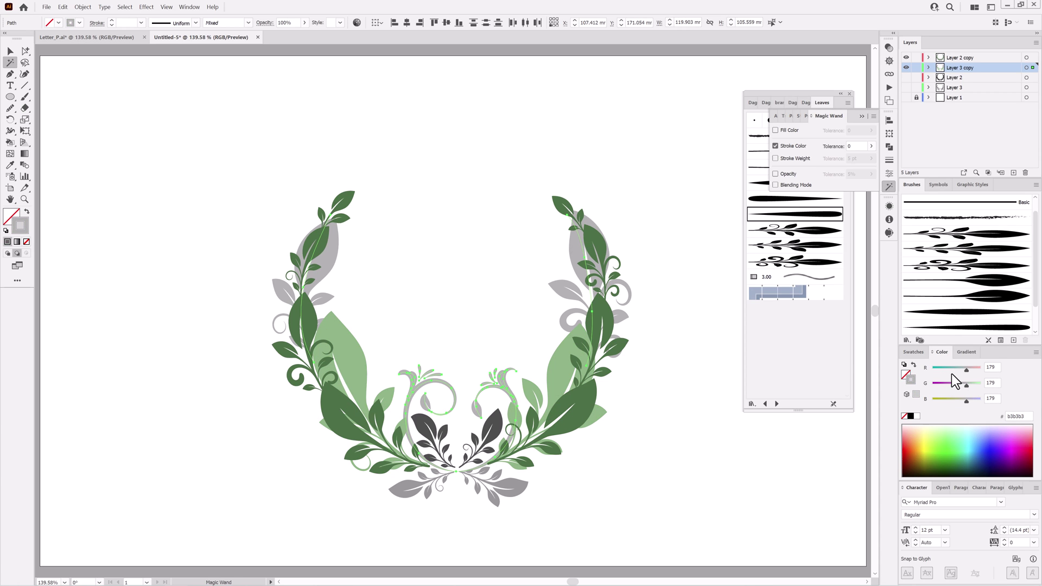
{"action": "left_click", "coordinate": [940, 436]}
{"action": "left_click_drag", "start_coordinate": [978, 385], "coordinate": [971, 385]}
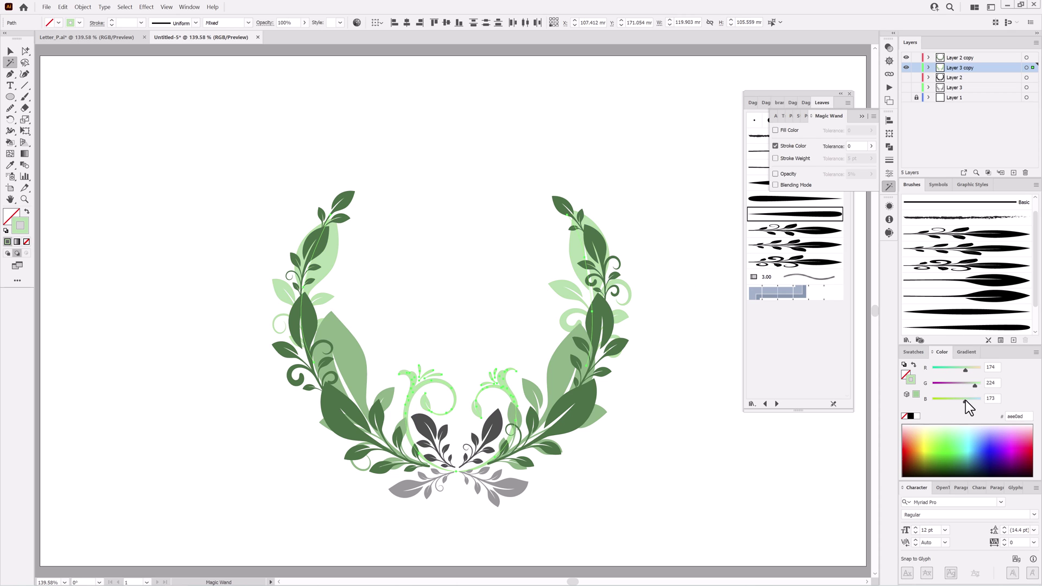
{"action": "left_click", "coordinate": [965, 400]}
{"action": "left_click", "coordinate": [966, 368]}
Select the two lowest gray branches by stroke color and recolor them green, #7cba79.
{"action": "left_click", "coordinate": [522, 488]}
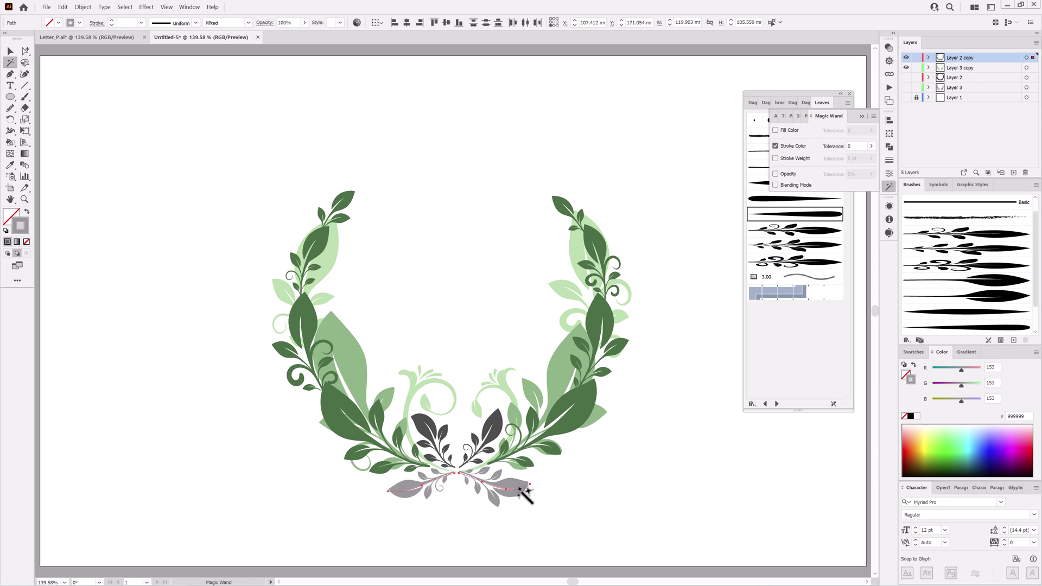
{"action": "left_click", "coordinate": [940, 436]}
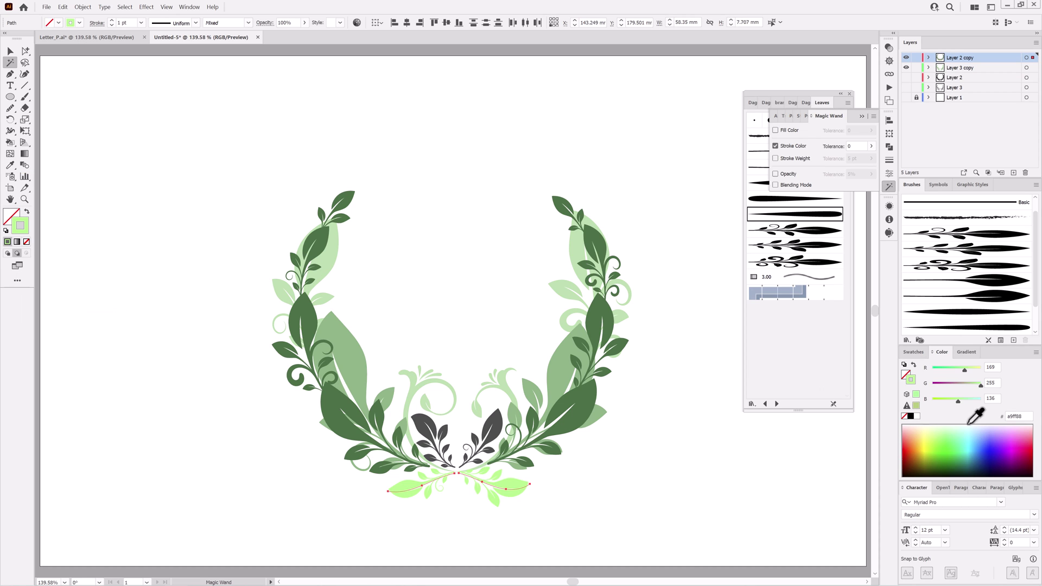
{"action": "left_click_drag", "start_coordinate": [978, 386], "coordinate": [956, 369]}
{"action": "left_click_drag", "start_coordinate": [950, 399], "coordinate": [955, 402]}
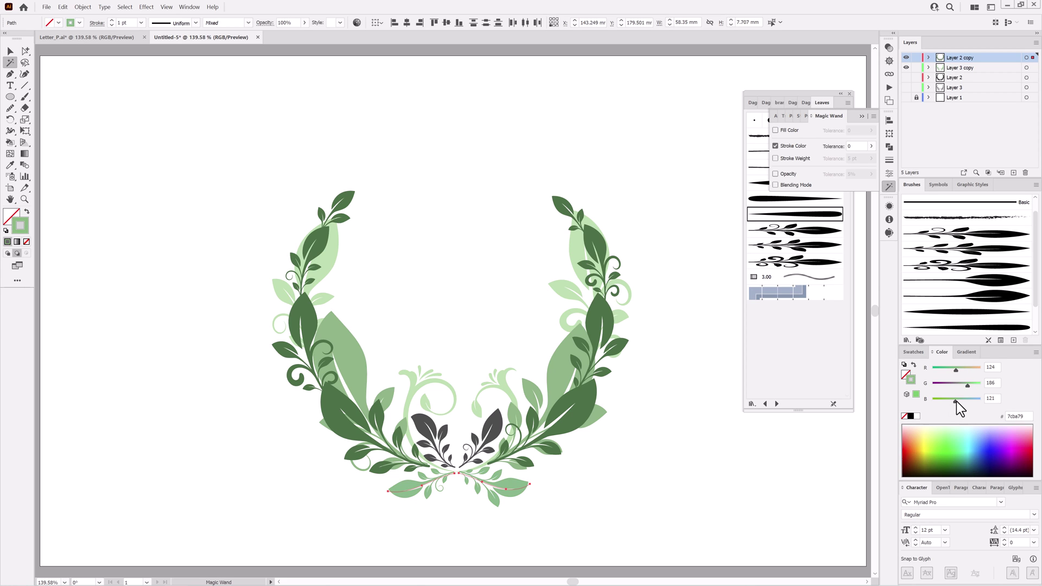
{"action": "left_click", "coordinate": [658, 486]}
Select the two small dark-gray inner branches at the bottom center and recolor them green, #7fb67d.
{"action": "left_click", "coordinate": [495, 421]}
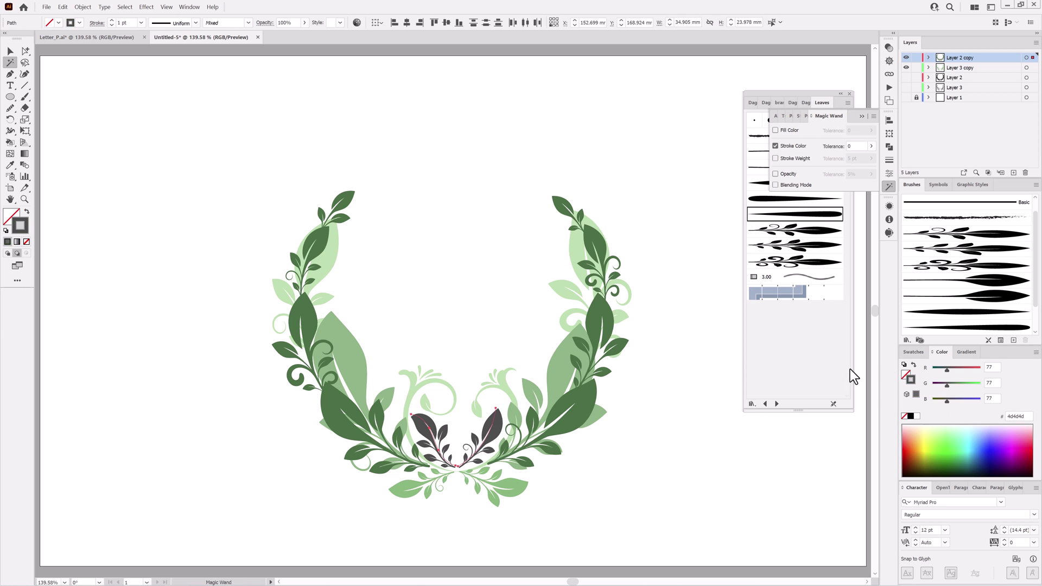
{"action": "left_click", "coordinate": [942, 447]}
{"action": "left_click_drag", "start_coordinate": [981, 385], "coordinate": [963, 383]}
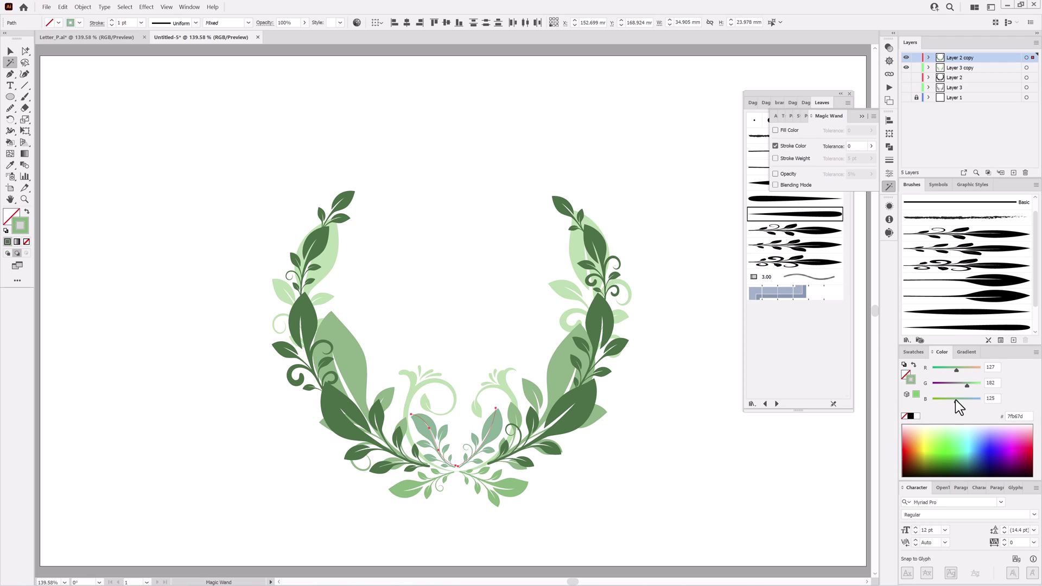
{"action": "left_click", "coordinate": [695, 498]}
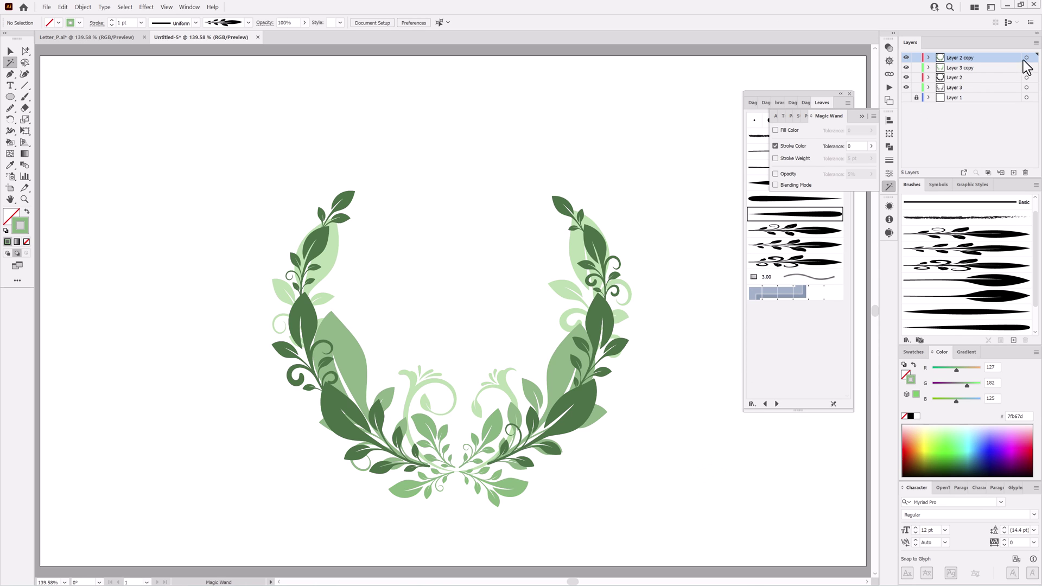
Select Layer 2 copy and Layer 3 copy and enlarge them from the center to about 144.9 by 143.3 mm with Free Transform.
{"action": "left_click", "coordinate": [1026, 57]}
{"action": "left_click", "coordinate": [1026, 67], "text": "shift"}
{"action": "left_click", "coordinate": [27, 132]}
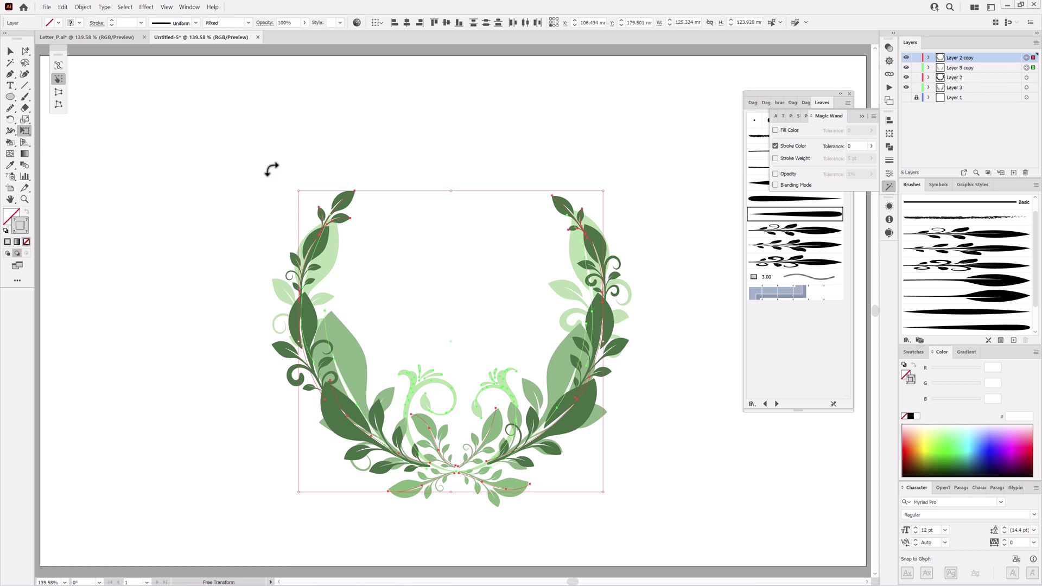
{"action": "left_click_drag", "start_coordinate": [607, 190], "coordinate": [627, 169]}
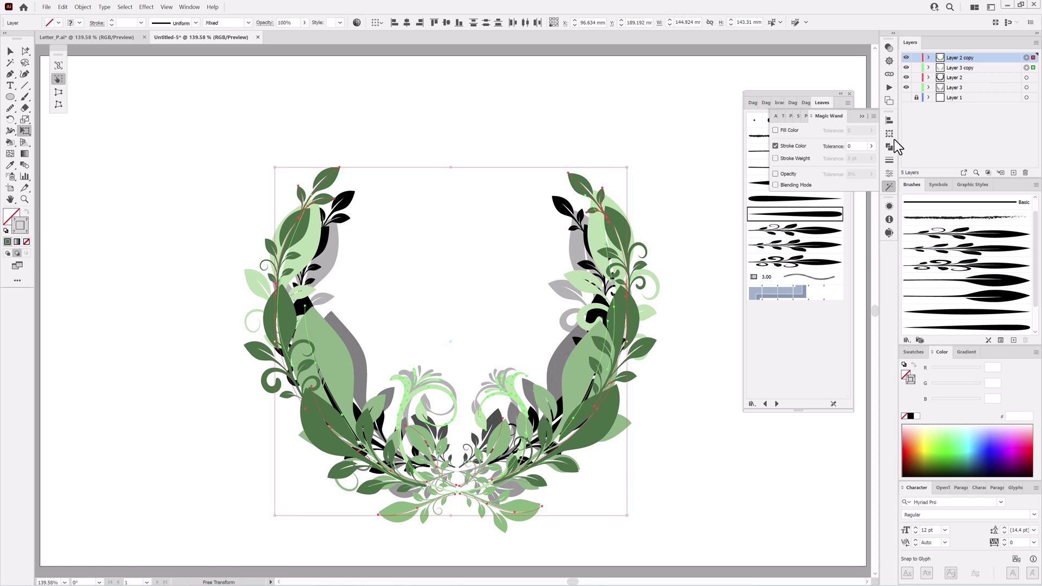
Move the enlarged green wreath up about 9 mm so its base meets that of the gray wreath.
{"action": "left_click", "coordinate": [890, 134]}
{"action": "left_click", "coordinate": [873, 117]}
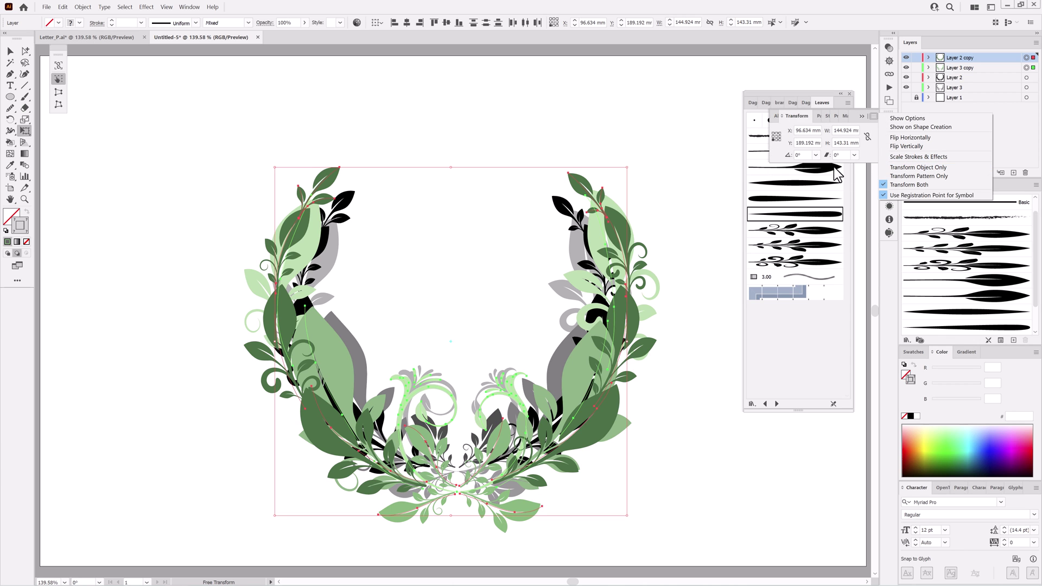
{"action": "left_click", "coordinate": [833, 10]}
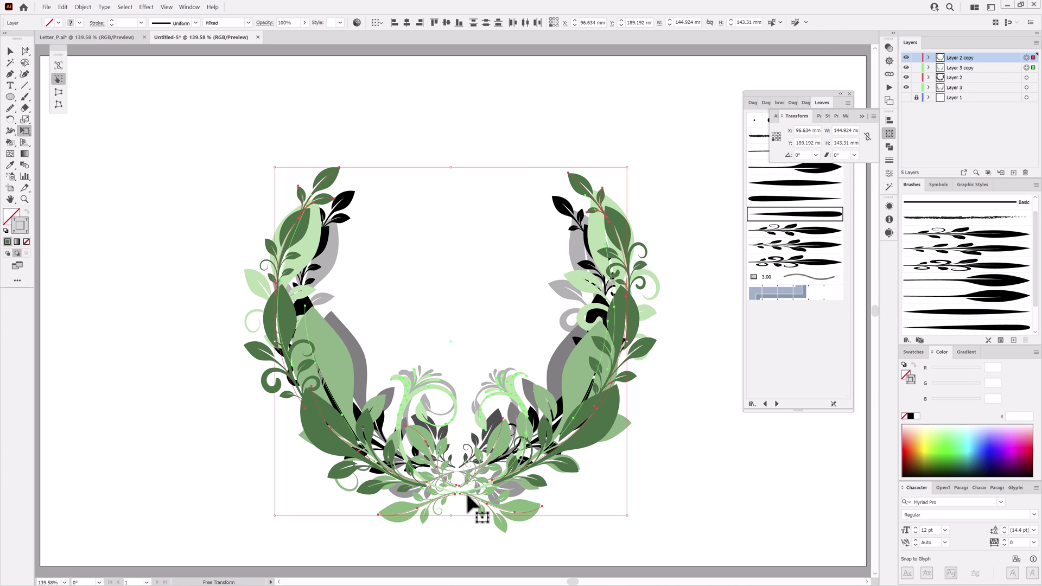
{"action": "left_click_drag", "start_coordinate": [467, 486], "coordinate": [464, 470]}
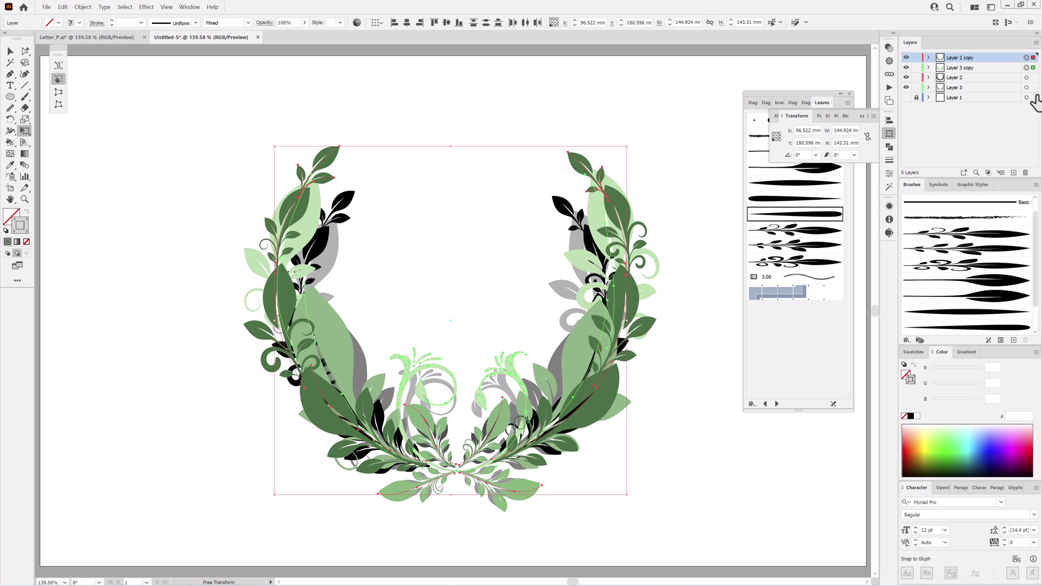
Select the artwork on Layer 2 and Layer 3 and recolor all of it light gray, RGB 204, 204, 204.
{"action": "left_click", "coordinate": [969, 77]}
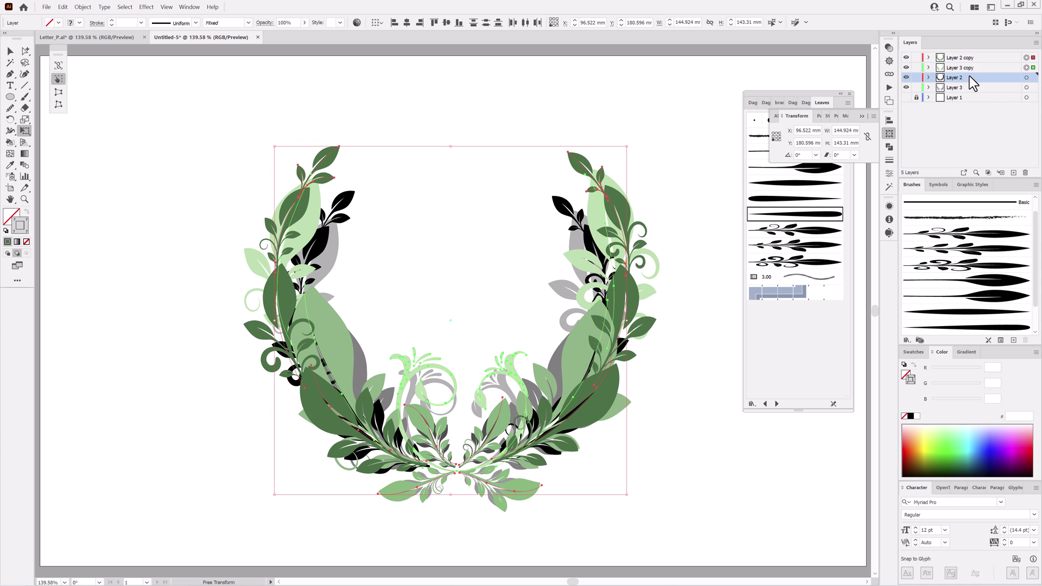
{"action": "left_click", "coordinate": [1026, 77]}
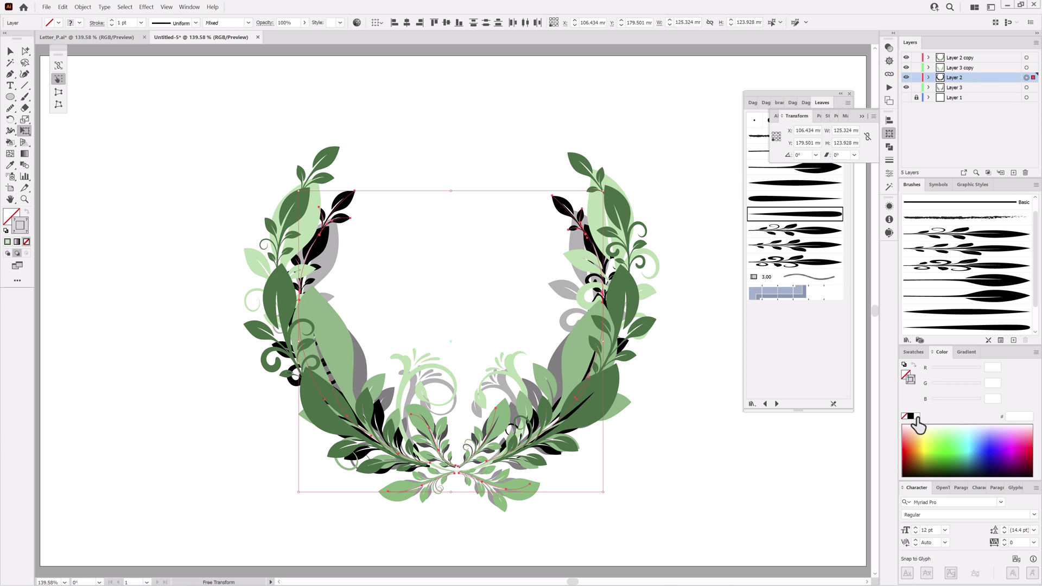
{"action": "left_click", "coordinate": [913, 353]}
{"action": "left_click", "coordinate": [945, 410]}
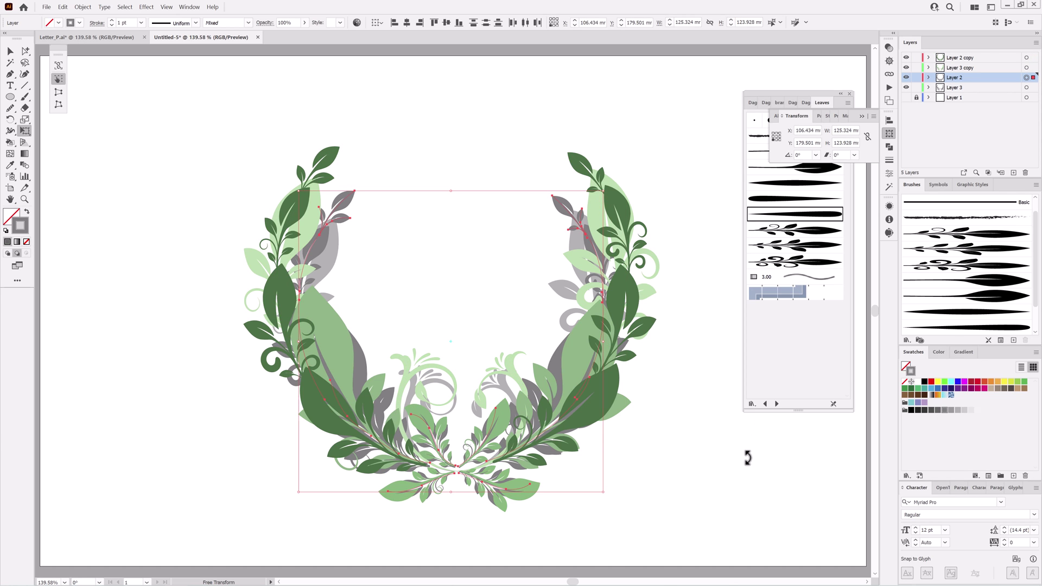
{"action": "left_click", "coordinate": [1027, 87], "text": "shift"}
{"action": "left_click", "coordinate": [945, 411]}
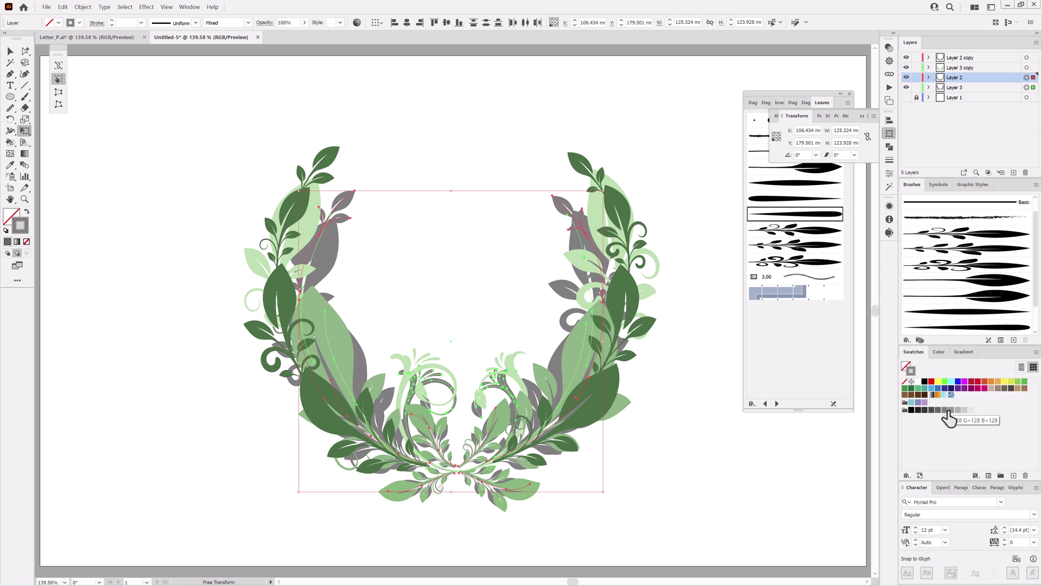
{"action": "left_click", "coordinate": [958, 411]}
{"action": "left_click", "coordinate": [965, 411]}
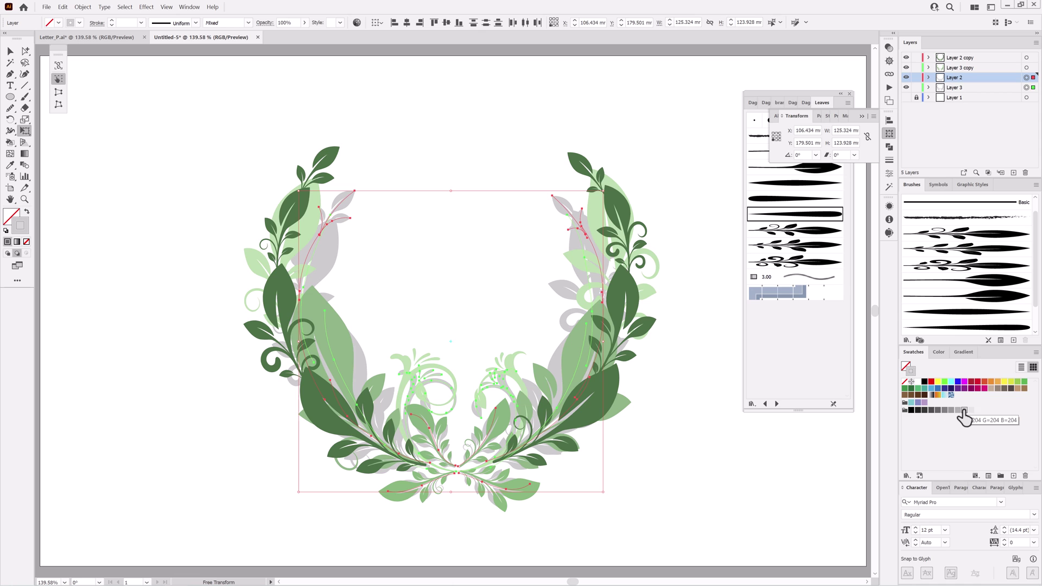
Recolor the Layer 3 artwork a very pale green, #e7fae6.
{"action": "left_click", "coordinate": [938, 352]}
{"action": "left_click", "coordinate": [1026, 87]}
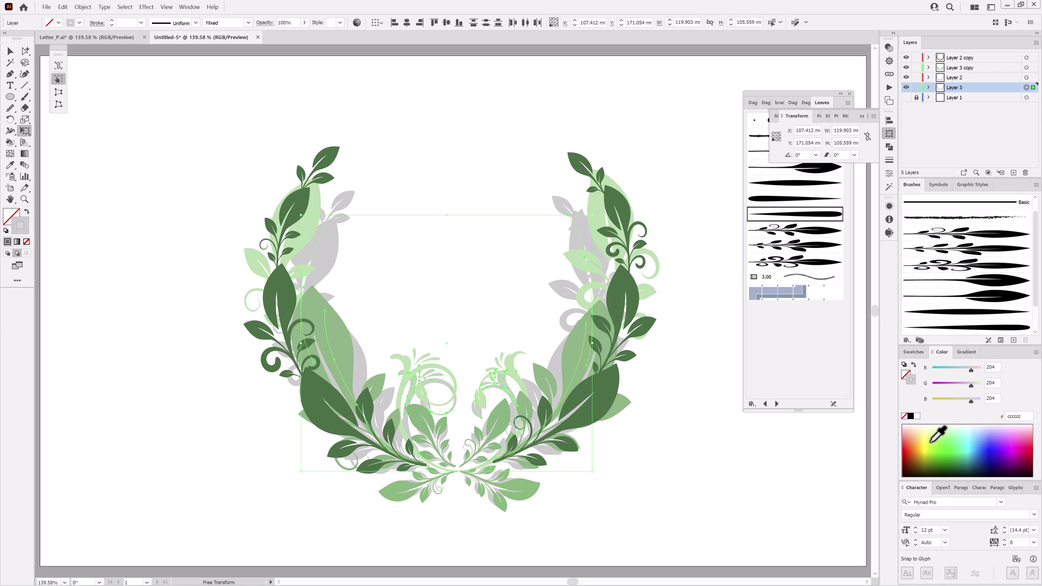
{"action": "left_click", "coordinate": [938, 432]}
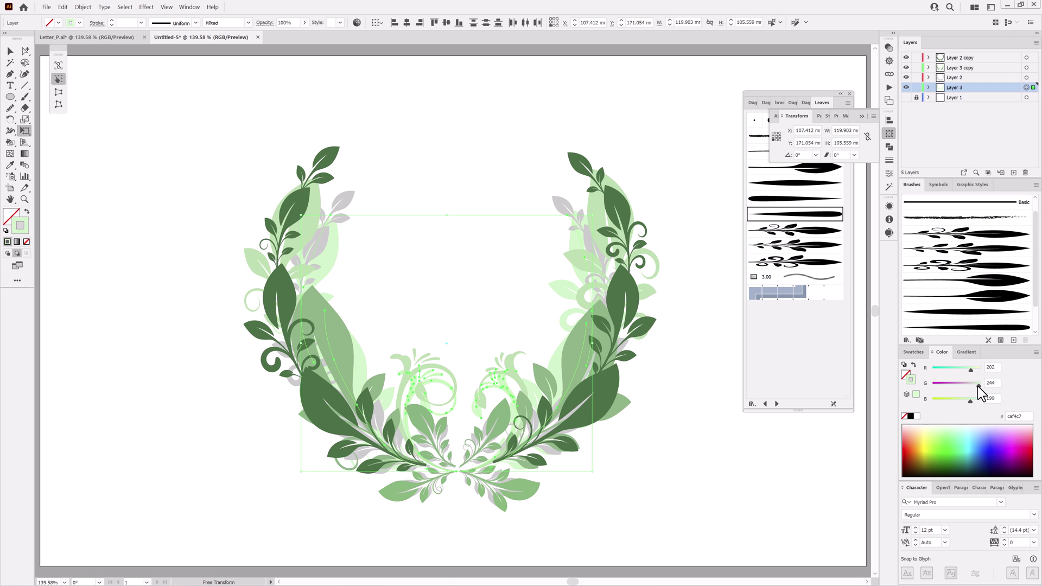
{"action": "left_click_drag", "start_coordinate": [978, 386], "coordinate": [978, 386]}
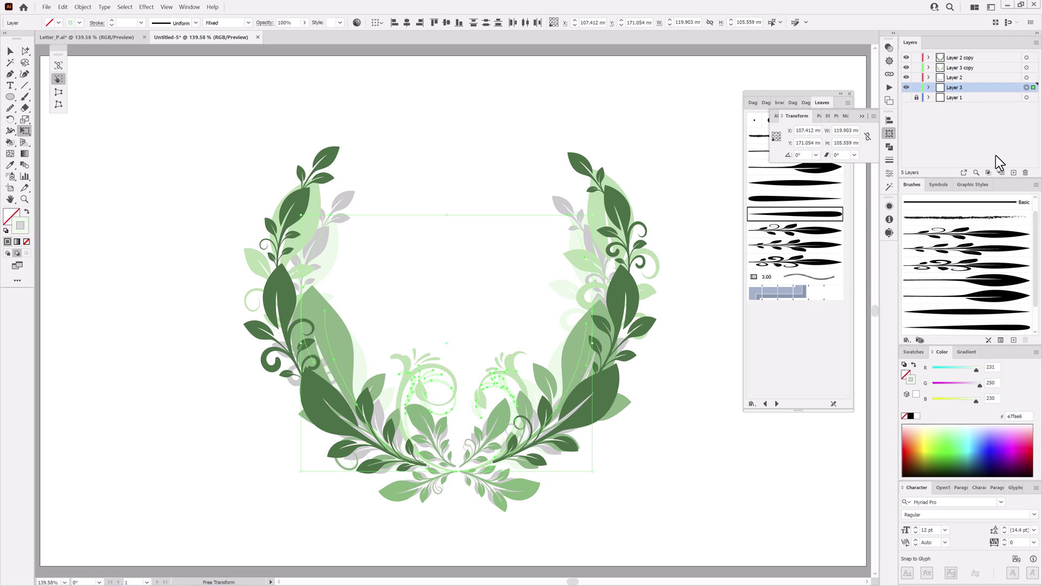
Recolor the Layer 2 artwork pale mint green, #c9edd5, and deselect it.
{"action": "left_click", "coordinate": [1026, 77]}
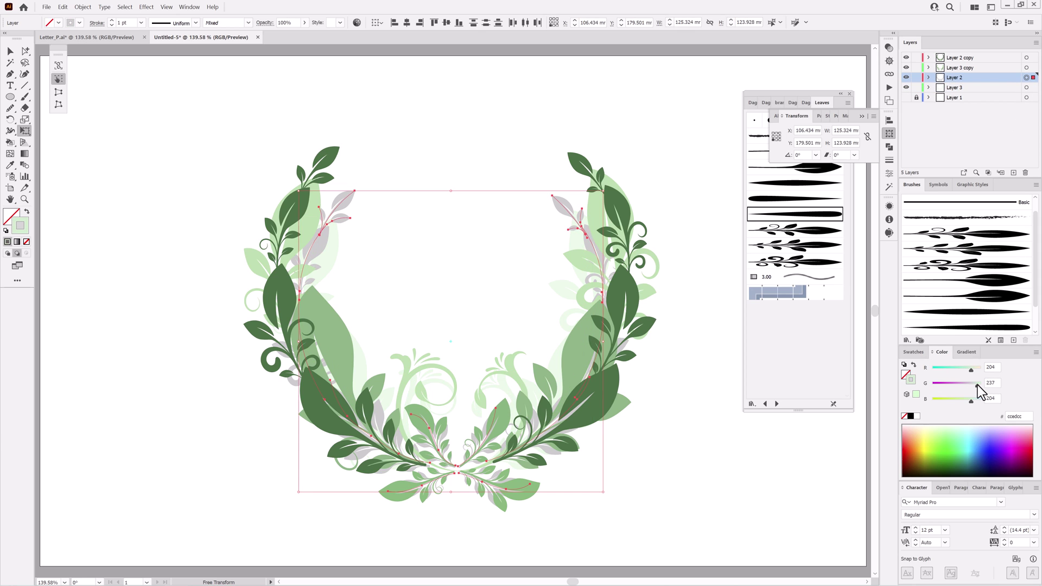
{"action": "left_click", "coordinate": [972, 399]}
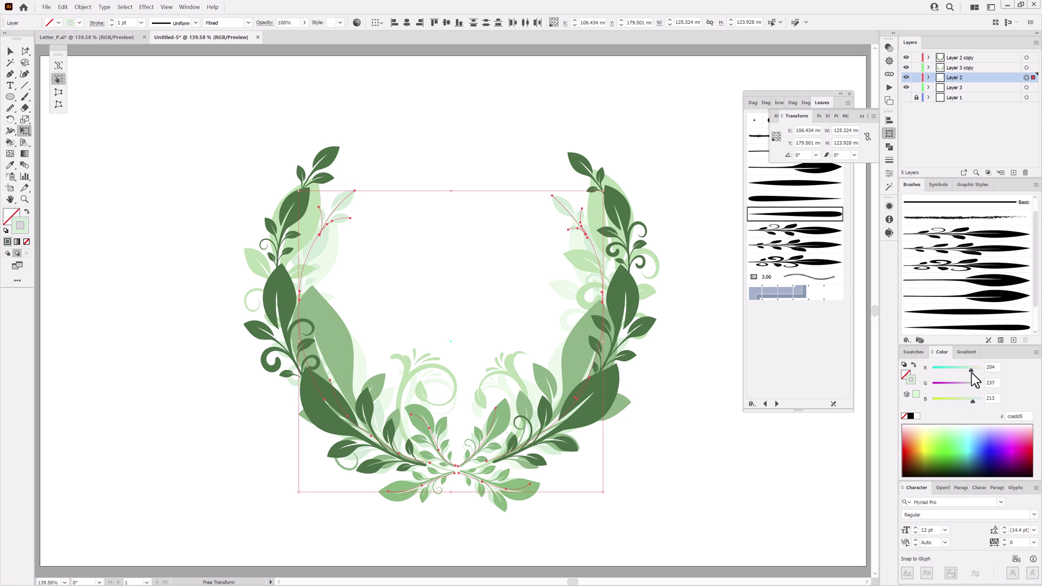
{"action": "left_click", "coordinate": [973, 368]}
{"action": "key", "text": "ctrl+shift+a"}
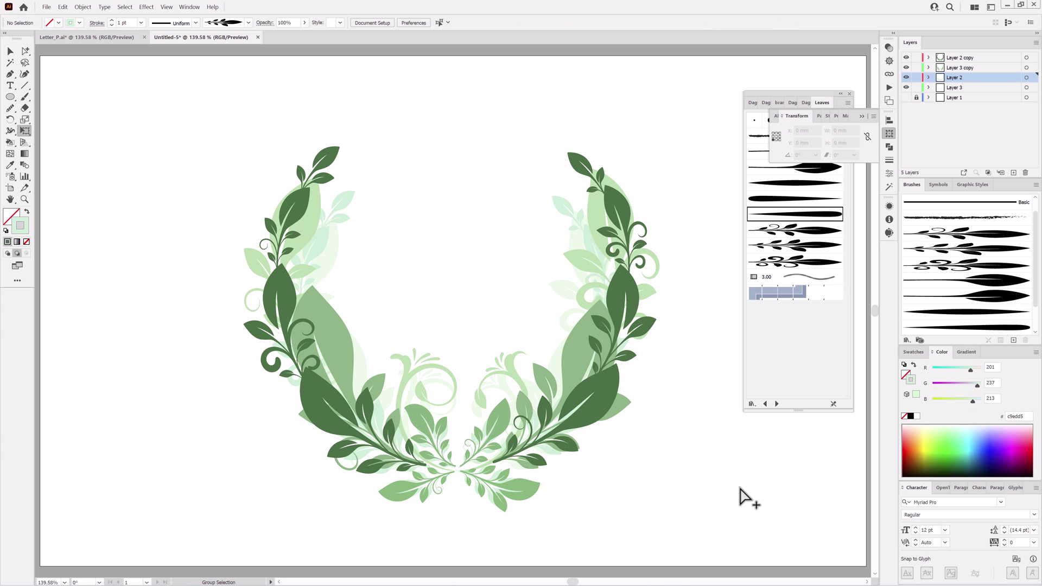
Select the artwork on Layer 2 and Layer 3 and flip it horizontally.
{"action": "left_click", "coordinate": [1026, 78]}
{"action": "left_click", "coordinate": [1026, 87], "text": "shift"}
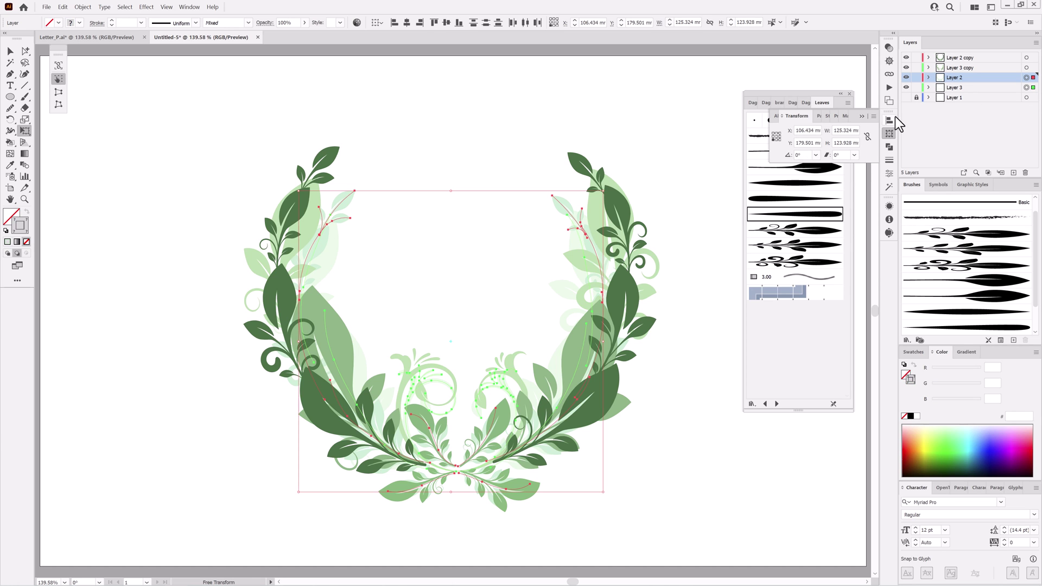
{"action": "left_click", "coordinate": [873, 116]}
{"action": "left_click", "coordinate": [902, 137]}
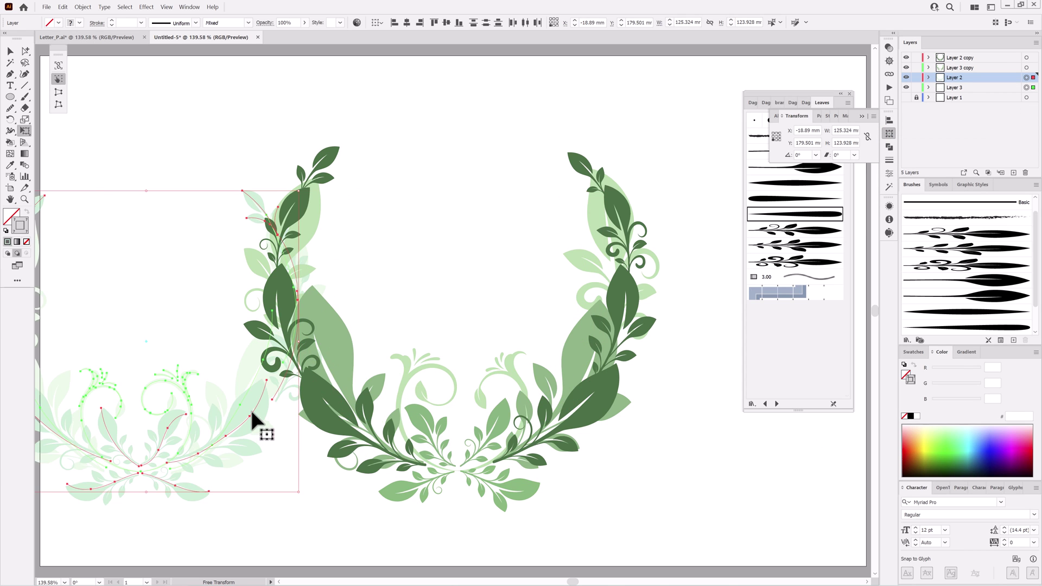
Move the mirrored pale wreath back behind the green wreath and widen it to about 131.1 mm.
{"action": "left_click_drag", "start_coordinate": [256, 421], "coordinate": [568, 410]}
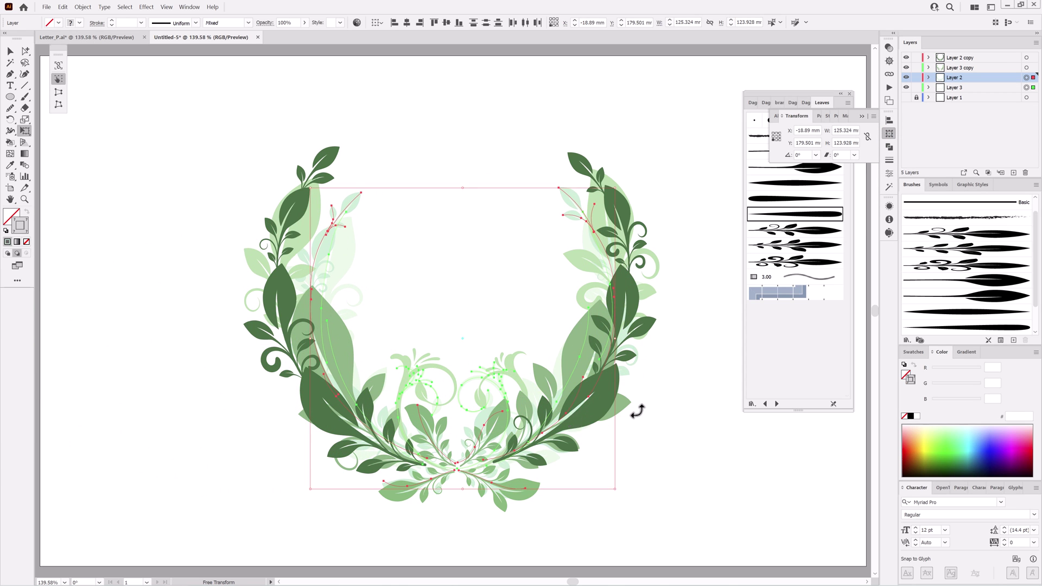
{"action": "left_click_drag", "start_coordinate": [616, 339], "coordinate": [622, 339]}
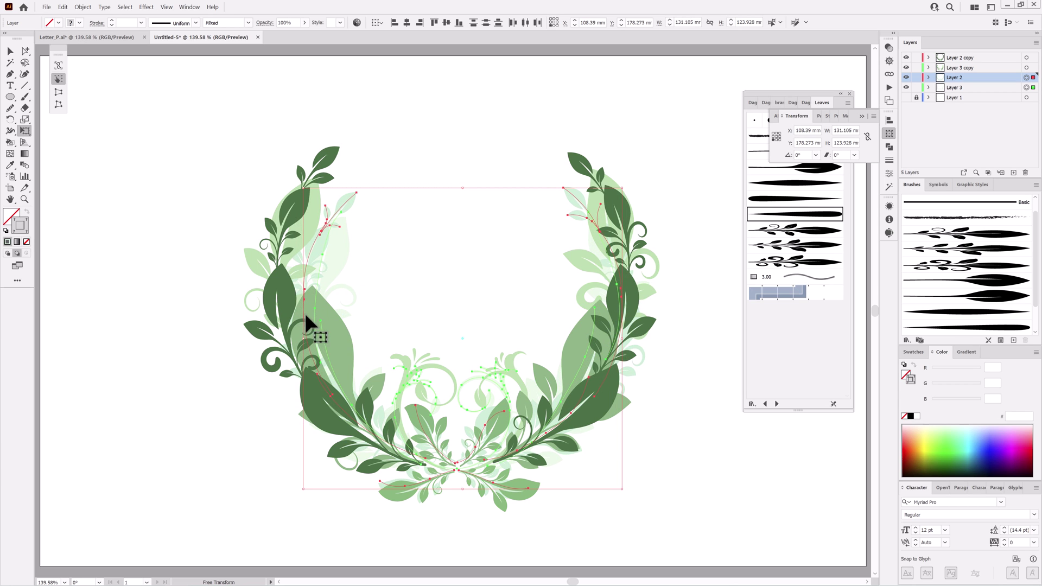
Stretch the mirrored pale wreath slightly outward on its left side and deselect it.
{"action": "left_click_drag", "start_coordinate": [304, 341], "coordinate": [296, 339]}
{"action": "left_click", "coordinate": [189, 317]}
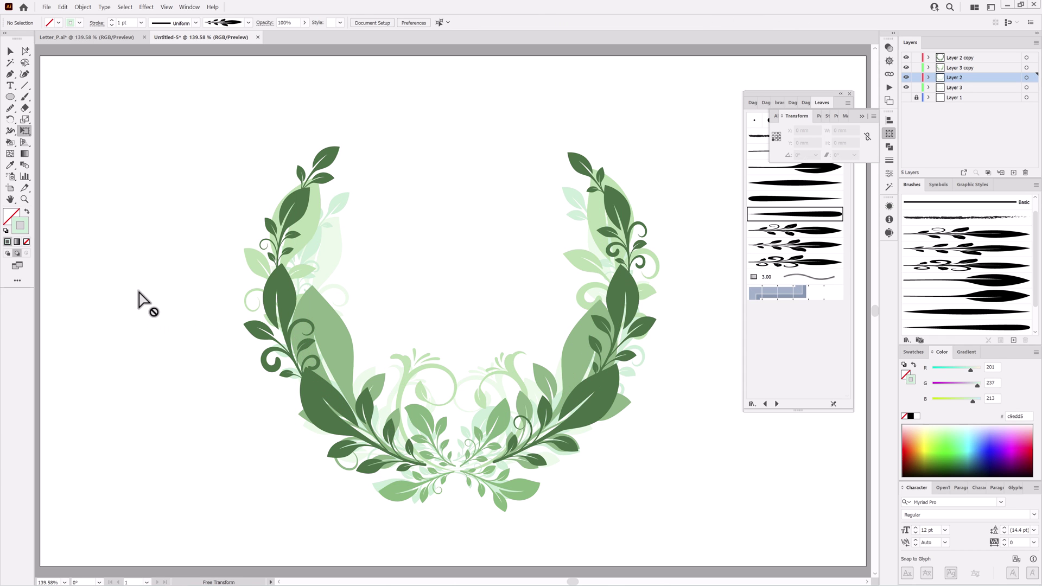
Reposition individual pale mint leaf sprigs on Layer 2 near the wreath's bottom centre, behind the green sprigs, and deselect them.
{"action": "left_click_drag", "start_coordinate": [483, 492], "coordinate": [574, 395]}
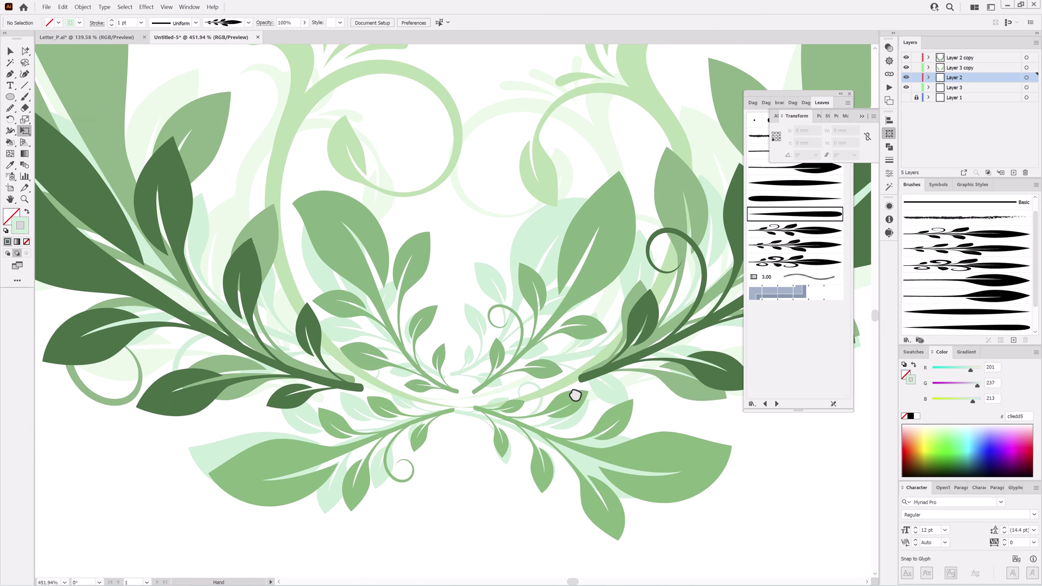
{"action": "left_click", "coordinate": [25, 52]}
{"action": "left_click", "coordinate": [540, 247]}
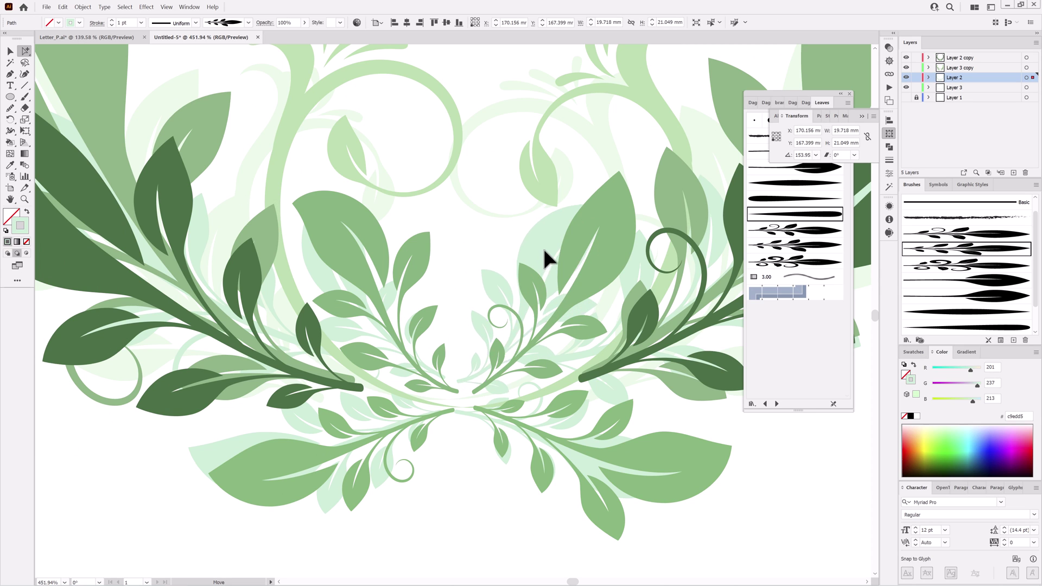
{"action": "left_click", "coordinate": [326, 293]}
{"action": "left_click_drag", "start_coordinate": [511, 428], "coordinate": [523, 428]}
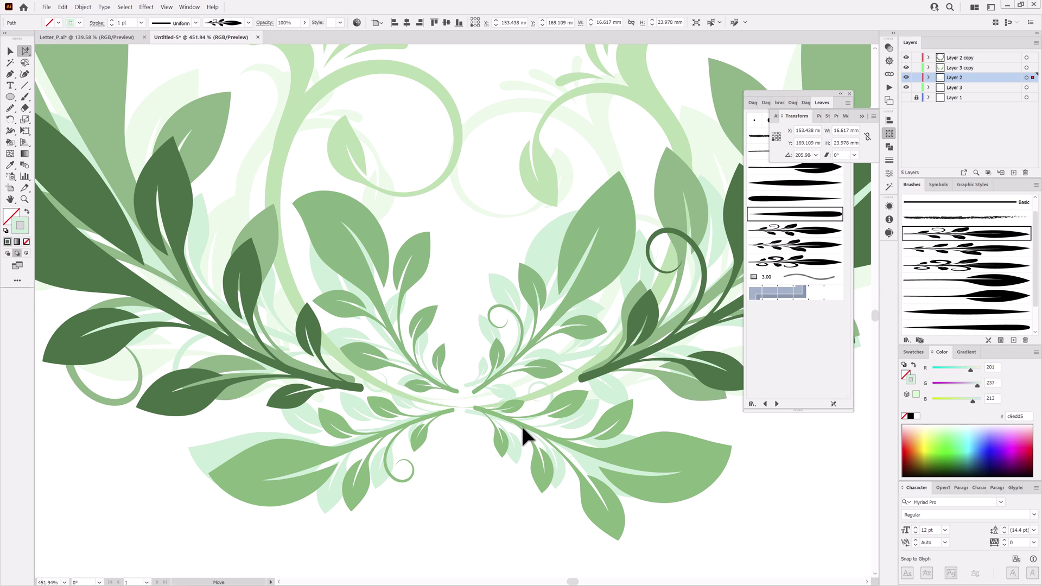
{"action": "scroll", "coordinate": [593, 360], "scroll_direction": "down", "scroll_amount": 5}
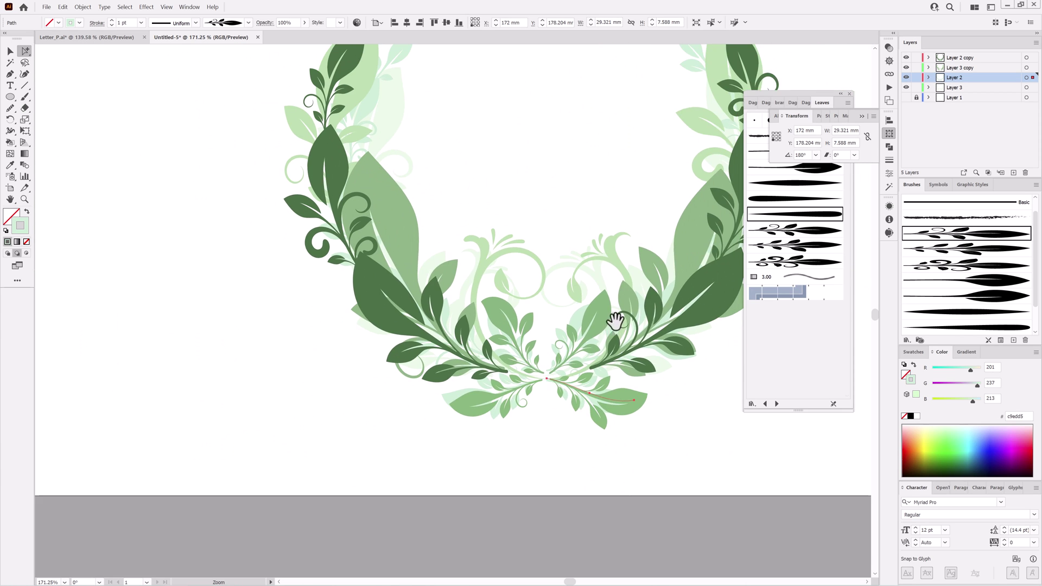
{"action": "left_click_drag", "start_coordinate": [619, 321], "coordinate": [510, 427]}
{"action": "left_click", "coordinate": [715, 492]}
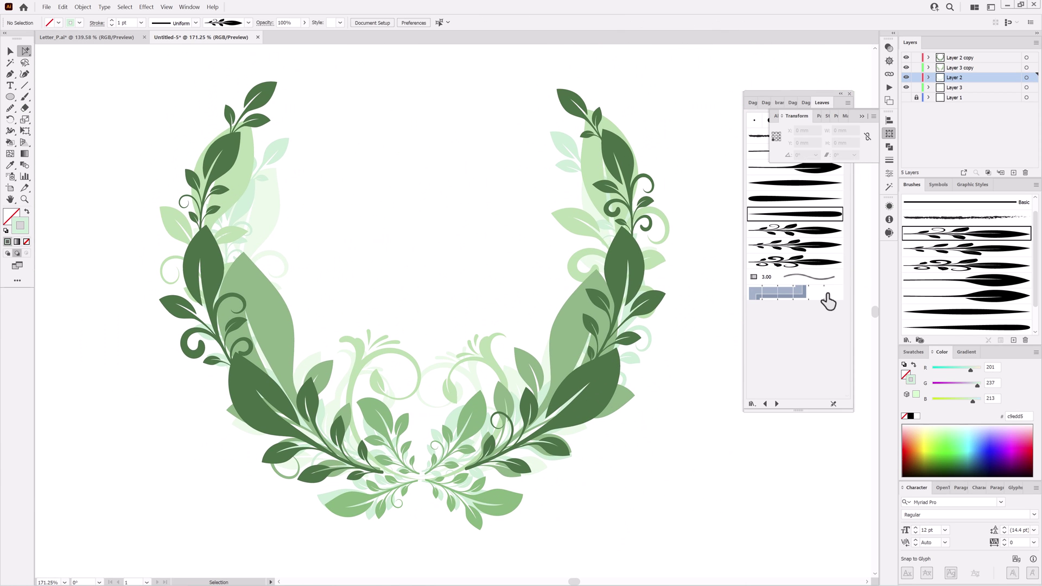
{"action": "key", "text": "ctrl+0"}
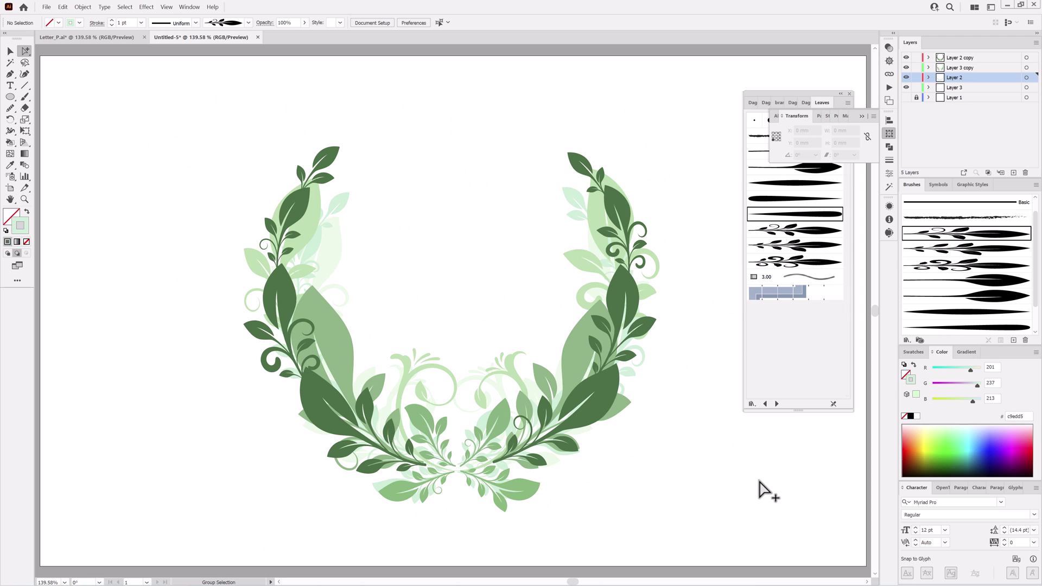